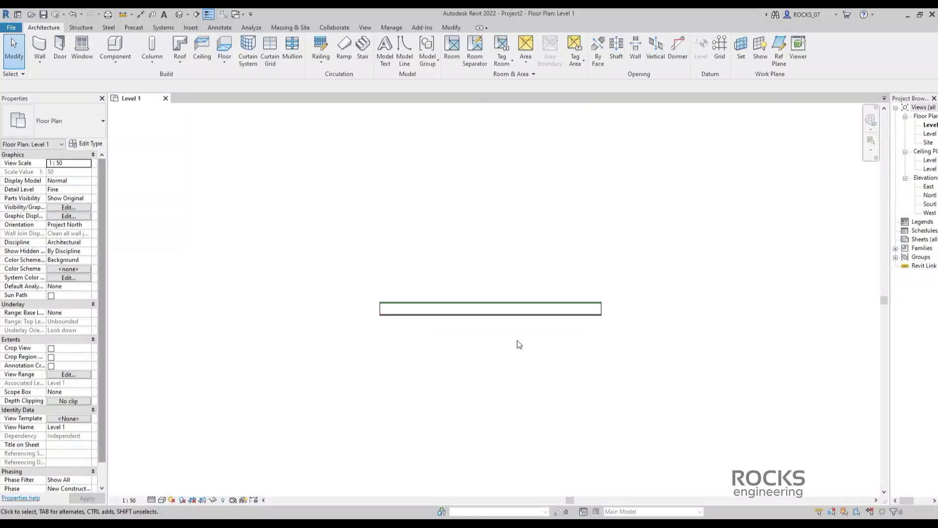
Create a building section cutting vertically across the wall in the Level 1 floor plan, looking right.
click(194, 18)
click(478, 244)
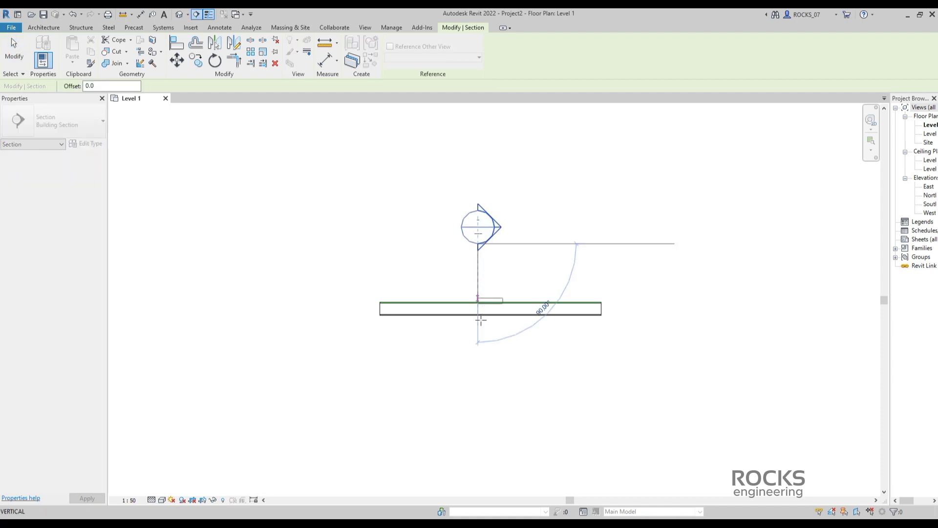
click(483, 361)
key(Escape)
key(Escape)
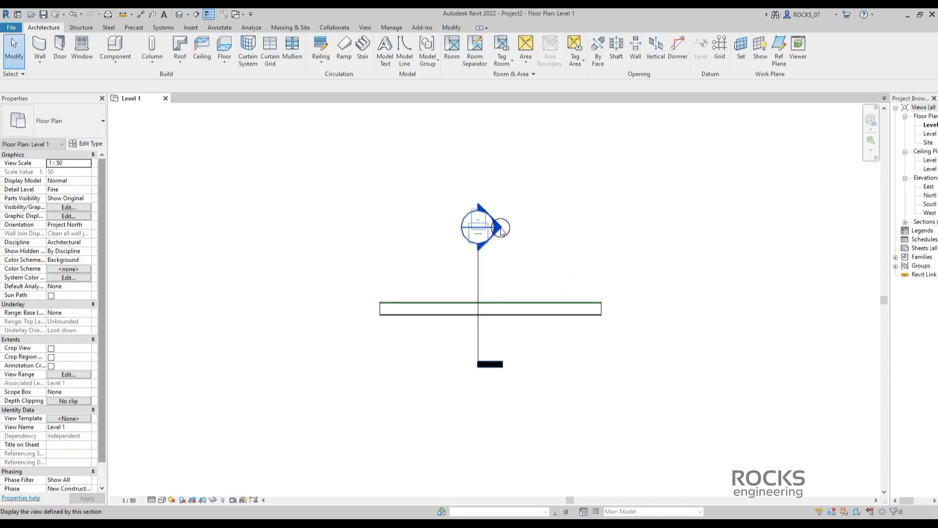
Open the new section view and examine the wall's layers at its top end.
double_click(501, 229)
scroll(503, 409, up, 2)
scroll(494, 362, down, 2)
scroll(490, 293, up, 2)
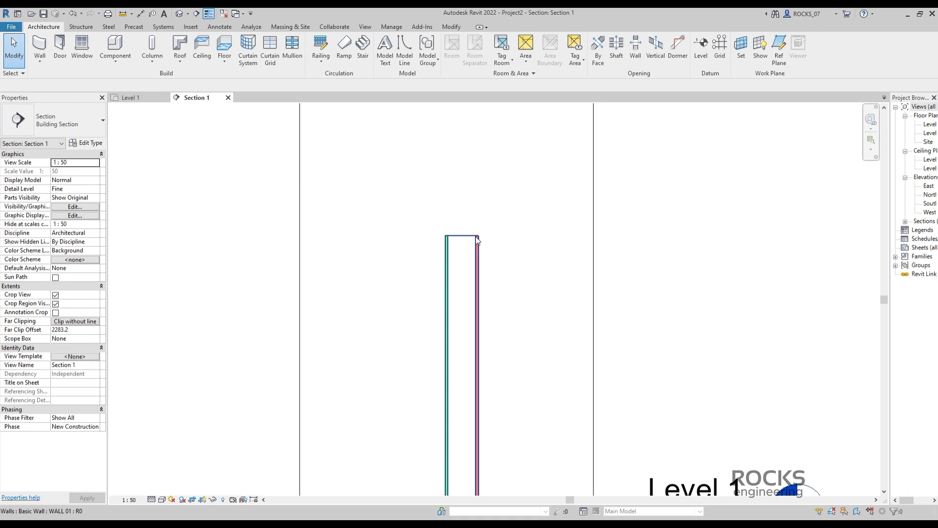
scroll(477, 240, up, 1)
scroll(438, 272, down, 1)
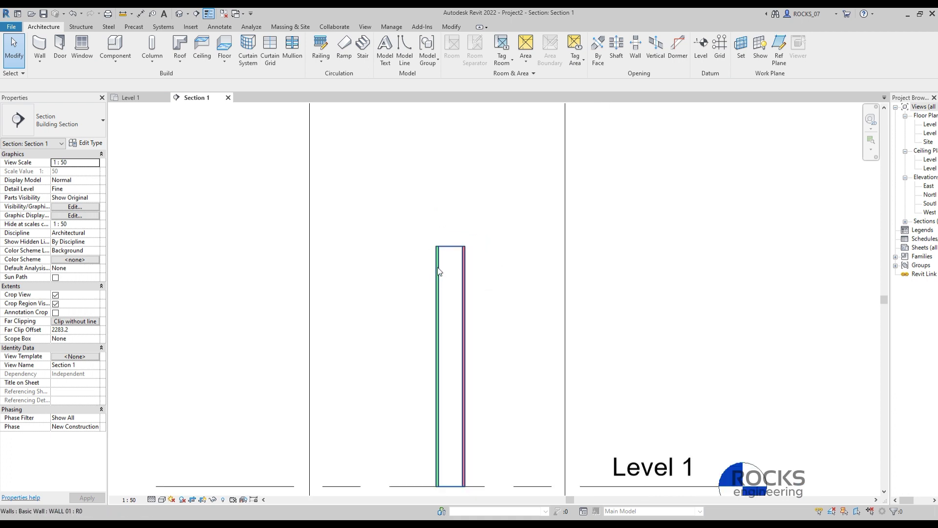
scroll(440, 266, down, 1)
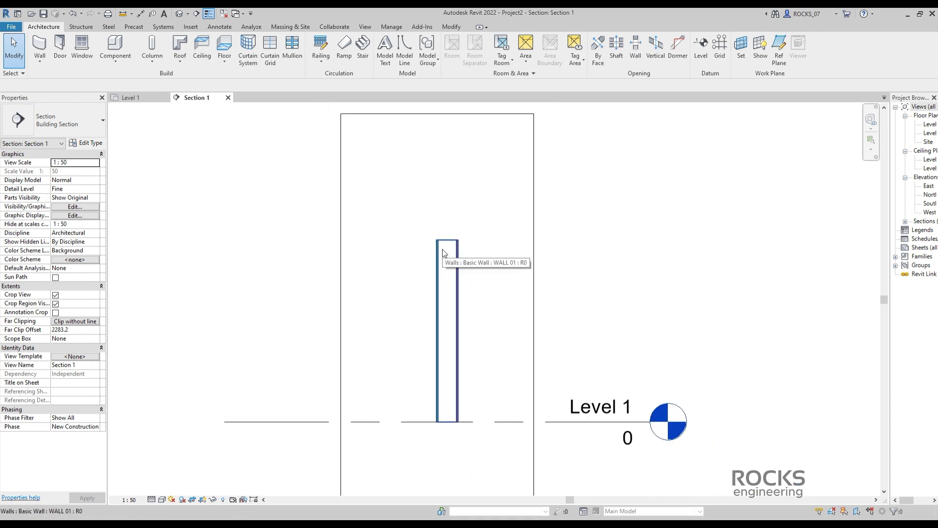
scroll(445, 249, up, 1)
scroll(445, 247, up, 1)
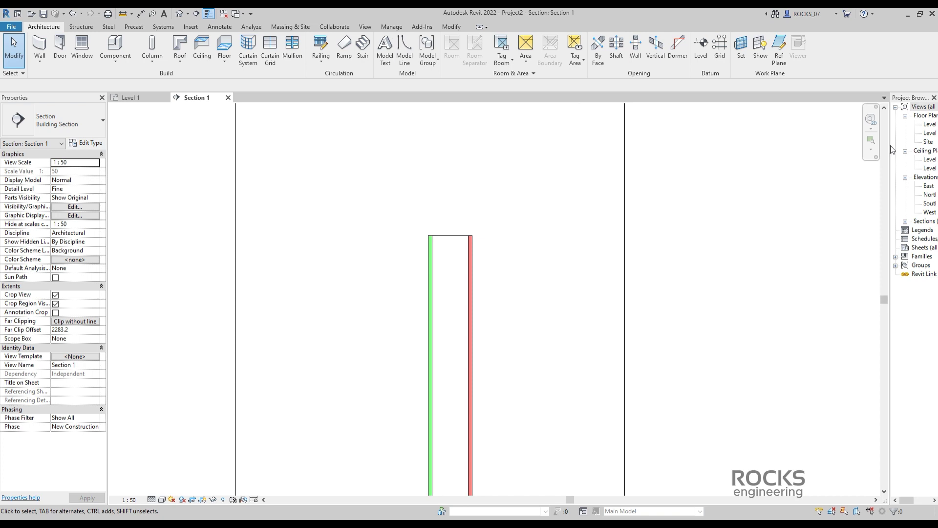
Return to the Level 1 floor plan and set WALL 01's Wrapping at Ends to Exterior in its type properties.
drag(890, 144, 819, 144)
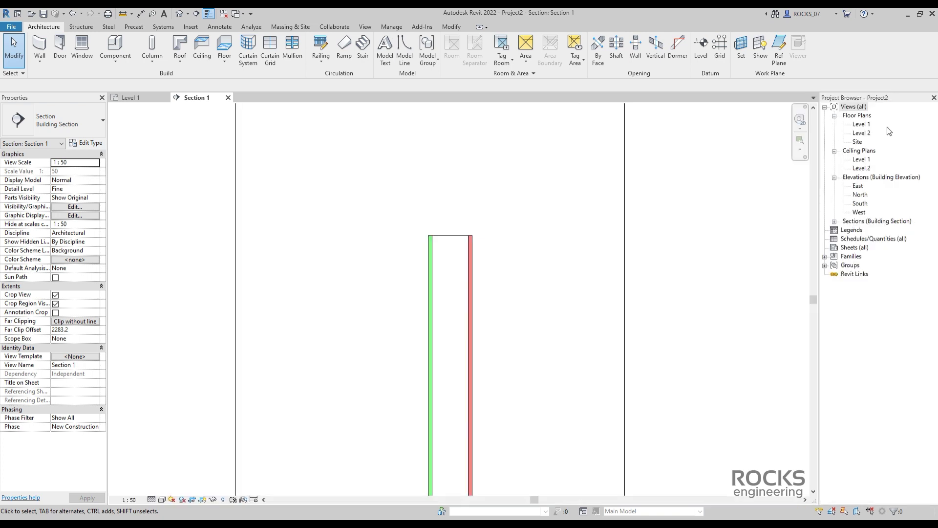
double_click(863, 128)
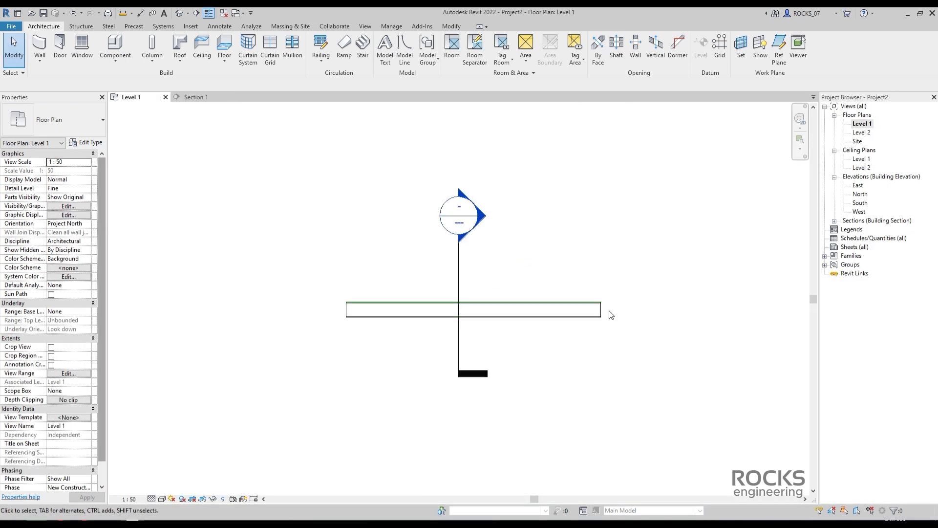
scroll(609, 310, up, 5)
click(388, 300)
click(90, 143)
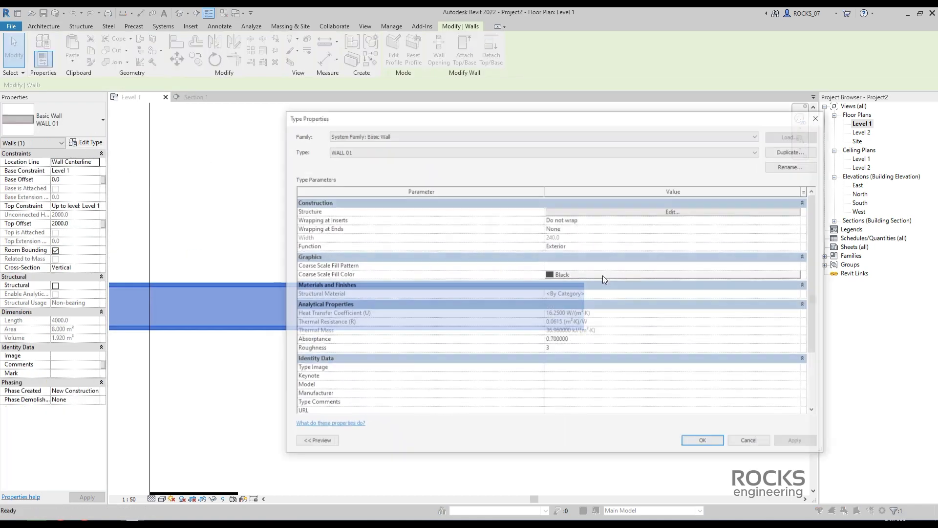
click(800, 229)
click(567, 247)
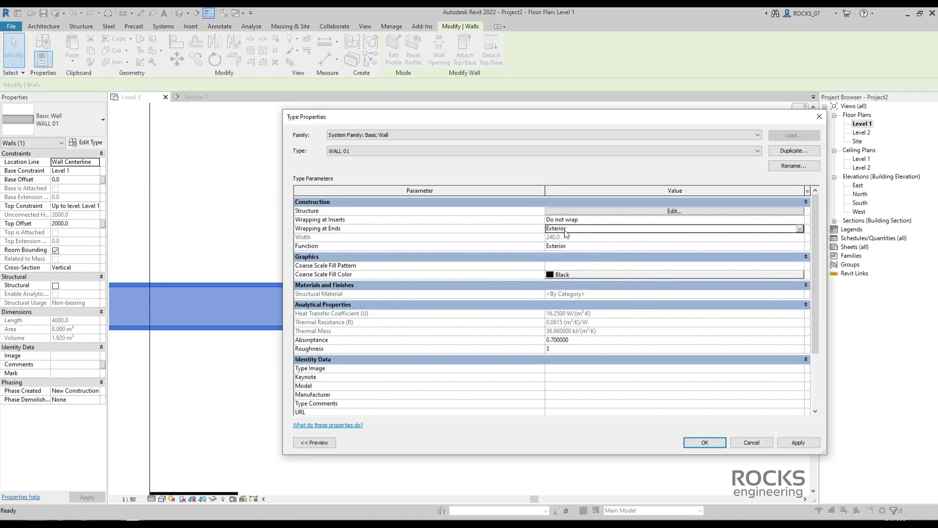
click(690, 443)
click(620, 325)
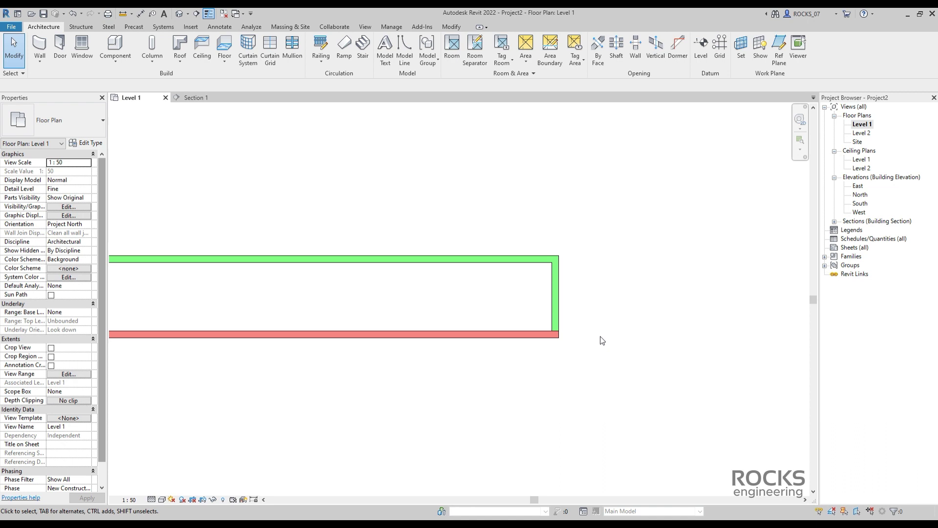
Reopen the section view and check how the plaster layers end at the wall's top.
scroll(606, 358, down, 2)
double_click(341, 155)
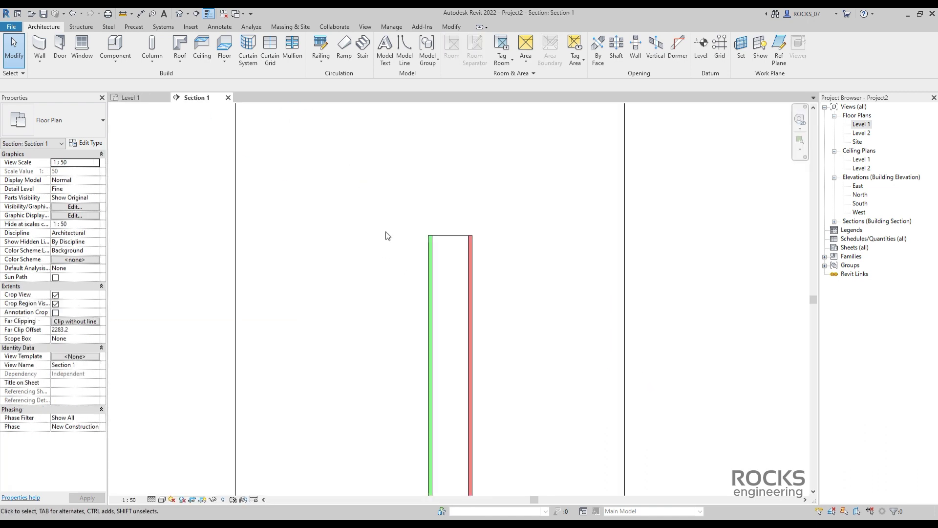
scroll(462, 247, down, 1)
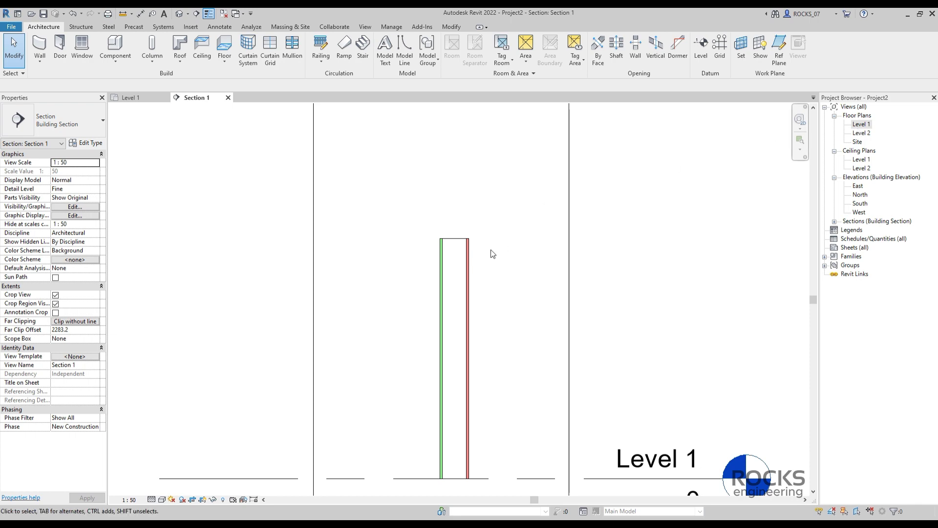
scroll(484, 256, down, 1)
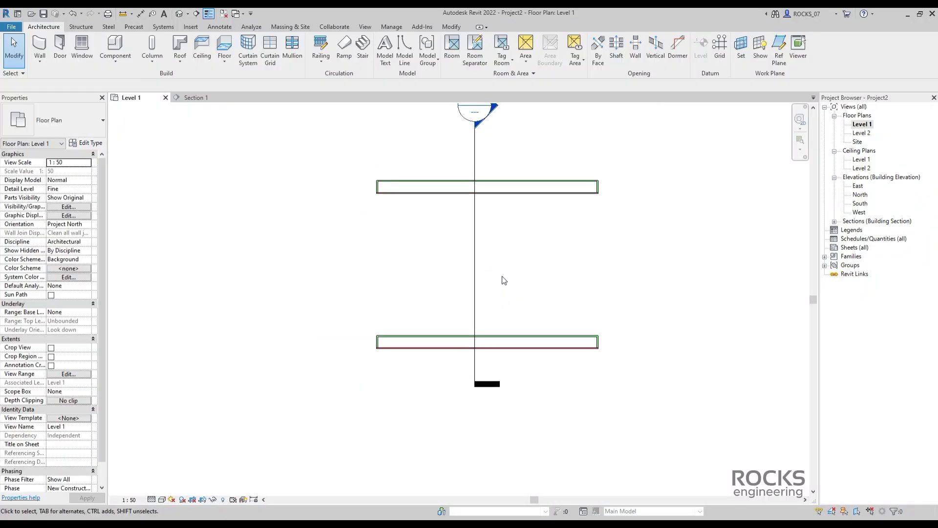
Show the lower wall's type, WALL 02, in a section preview and open its layer structure for editing.
click(518, 341)
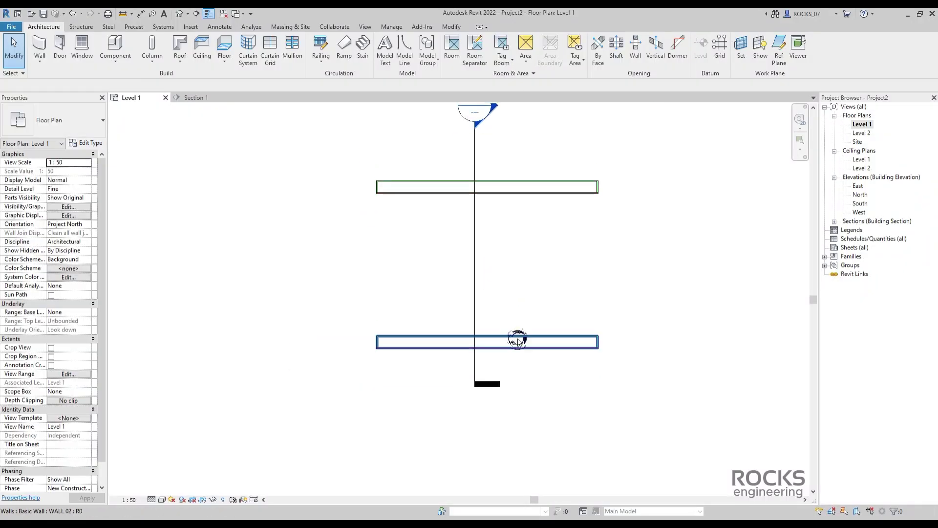
click(86, 143)
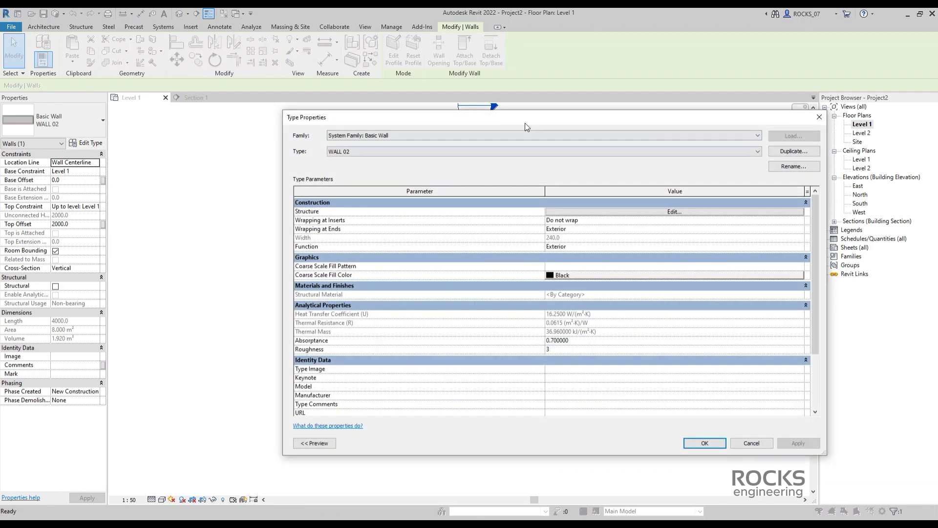
drag(525, 123, 603, 123)
click(390, 445)
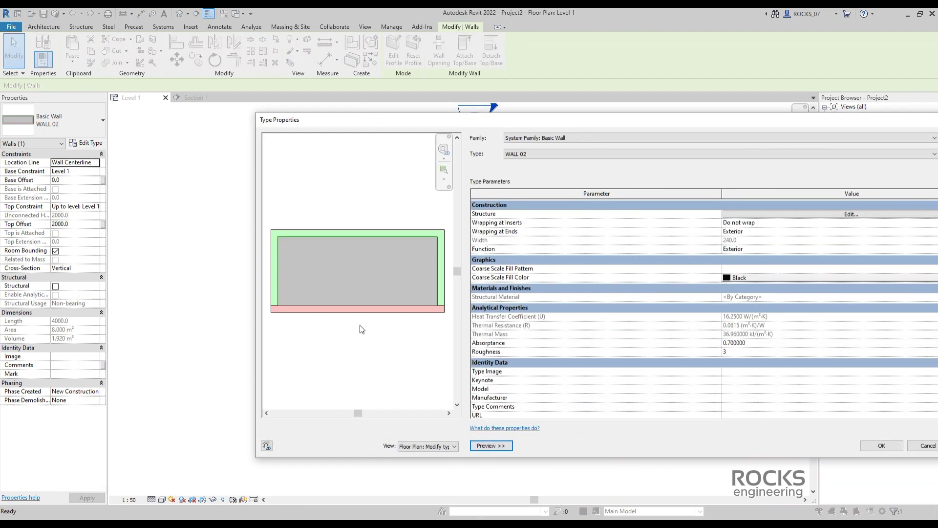
click(429, 450)
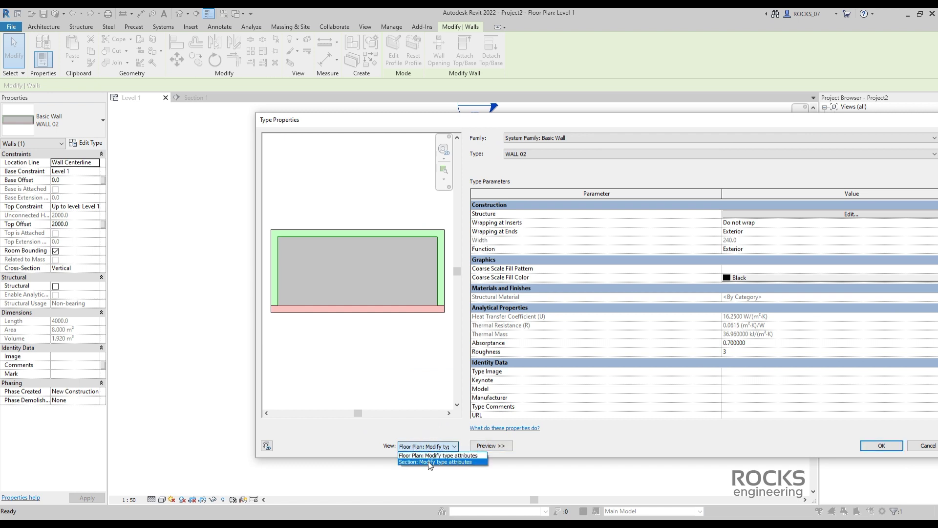
click(423, 462)
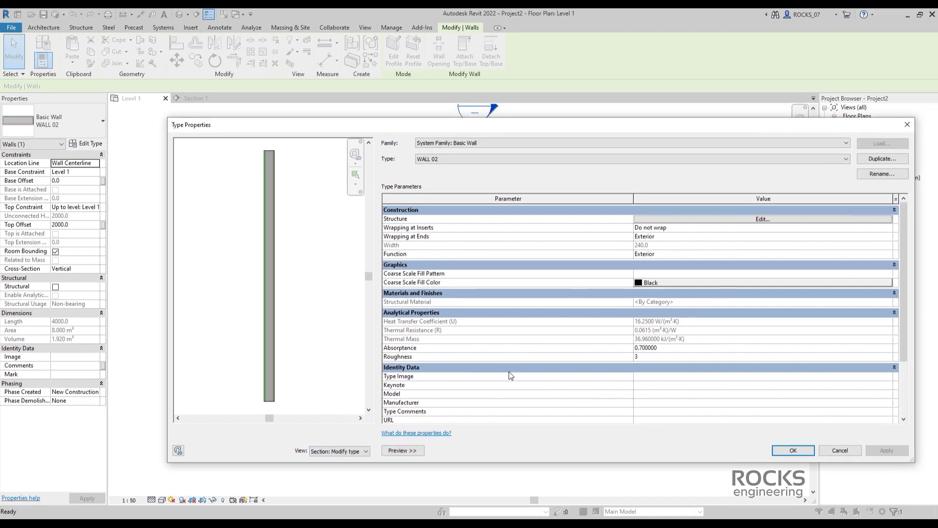
click(645, 221)
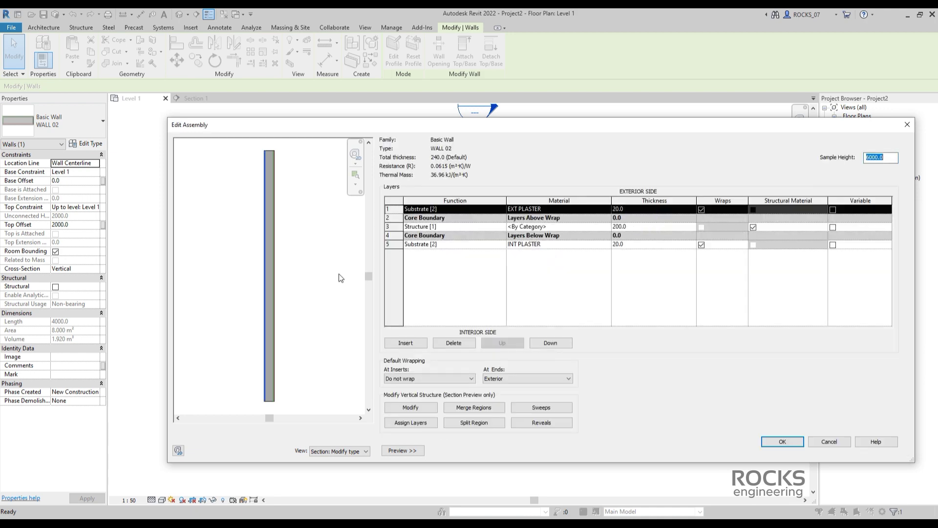
Highlight the structure, interior plaster and exterior plaster layers in the section preview to identify each one.
scroll(277, 173, up, 4)
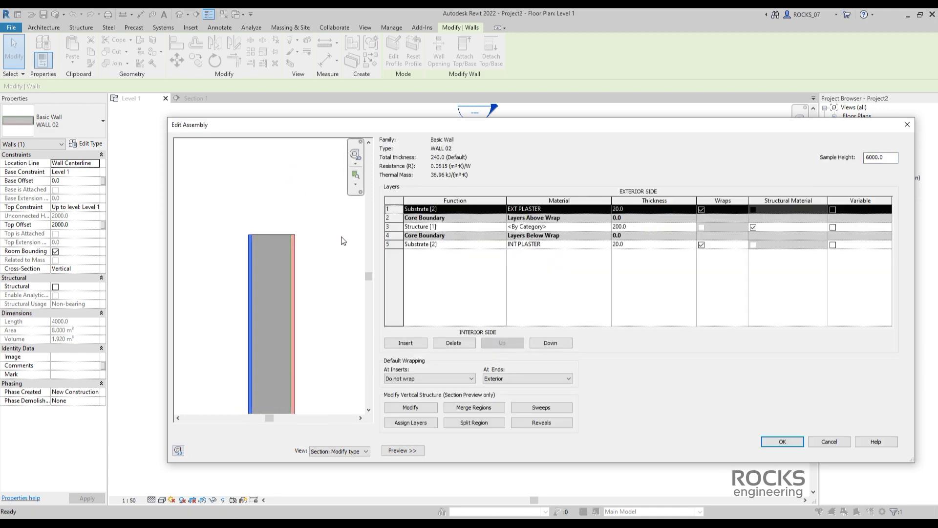
click(393, 227)
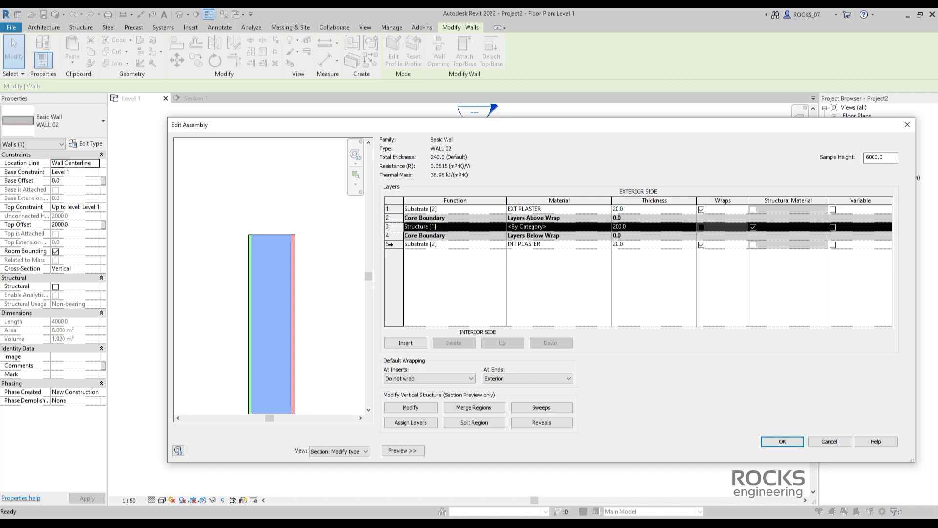
click(388, 244)
click(394, 210)
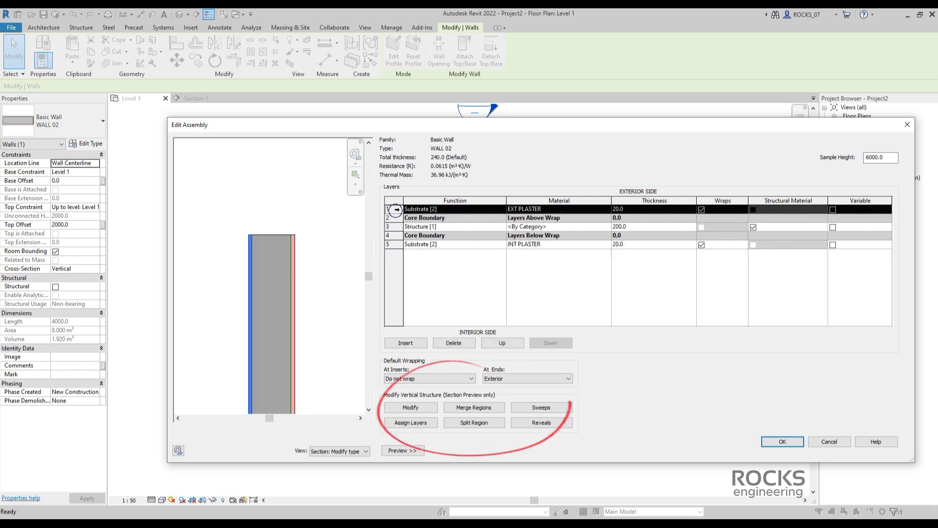
Split the structural core region horizontally about 25 mm below the wall's top in the section preview.
click(473, 422)
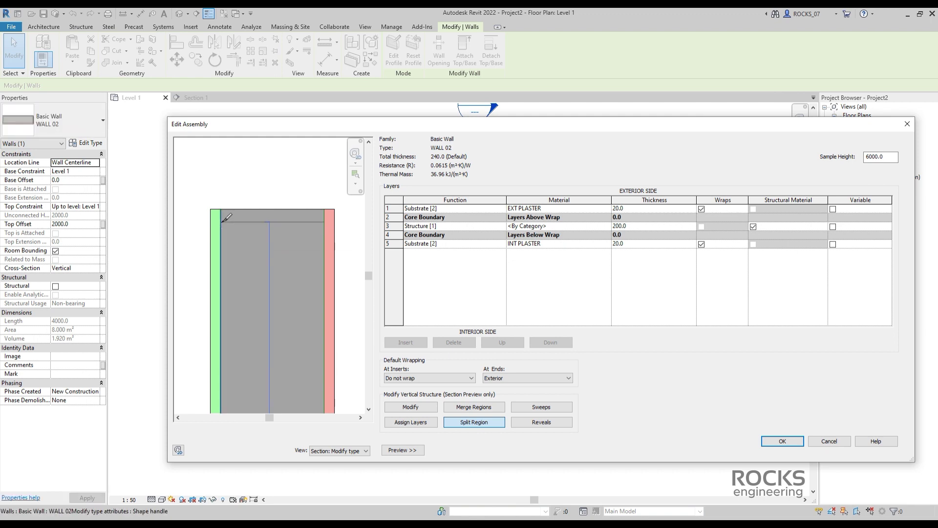
click(223, 221)
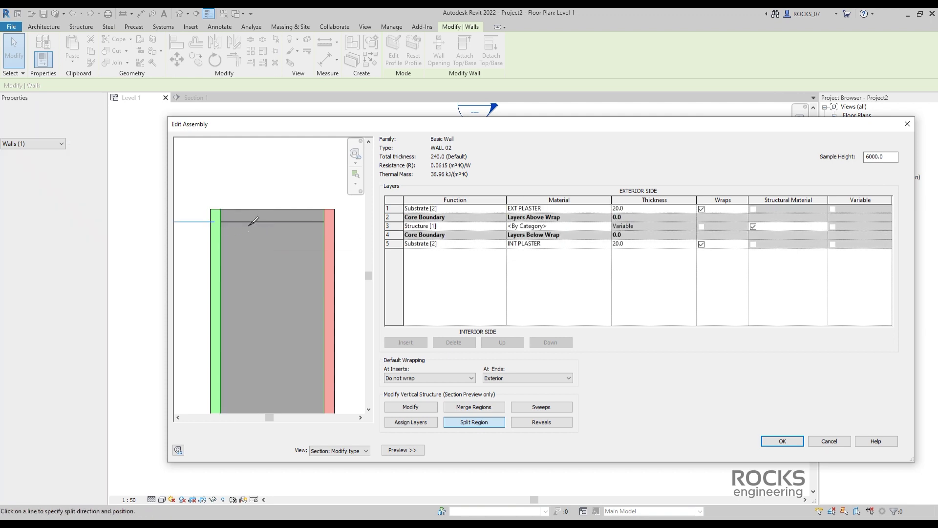
click(430, 408)
Constrain the split line's distance from the top of the wall and set it to 20 mm.
scroll(263, 243, down, 5)
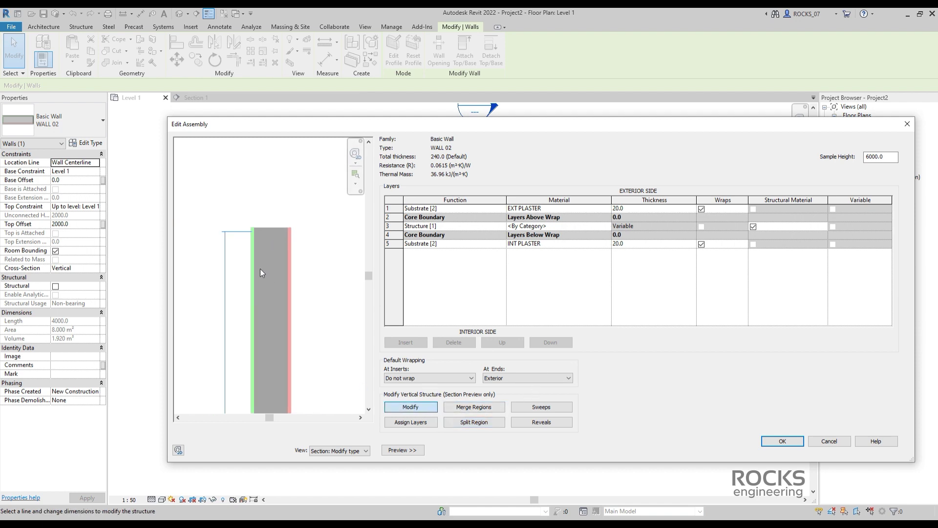
scroll(262, 333, up, 3)
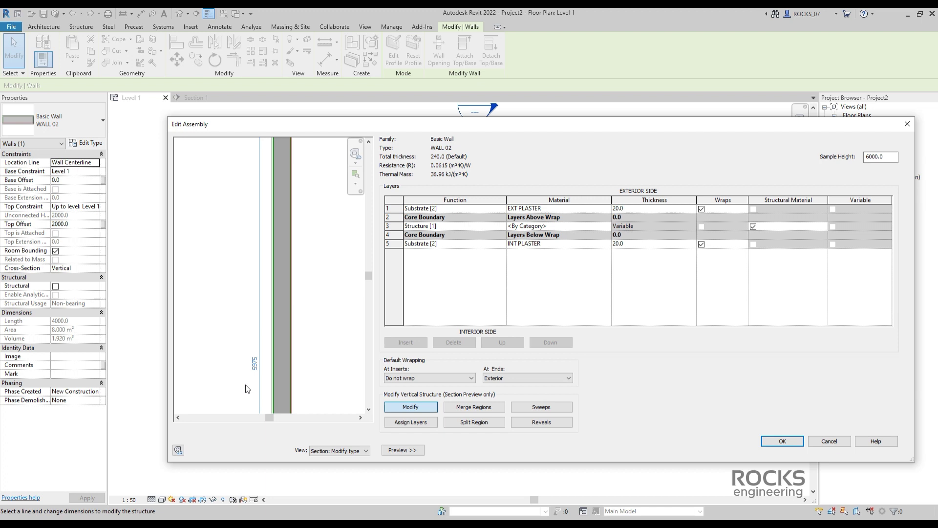
scroll(272, 249, up, 4)
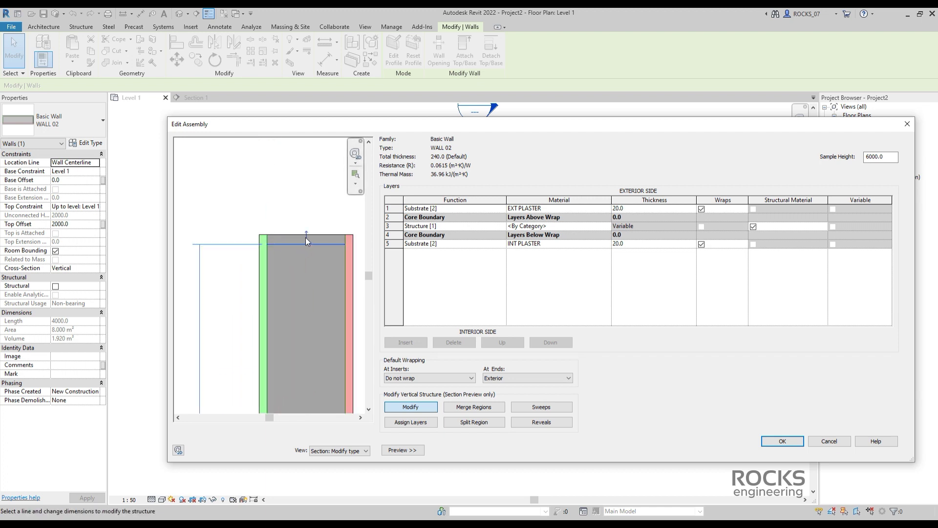
scroll(306, 239, down, 1)
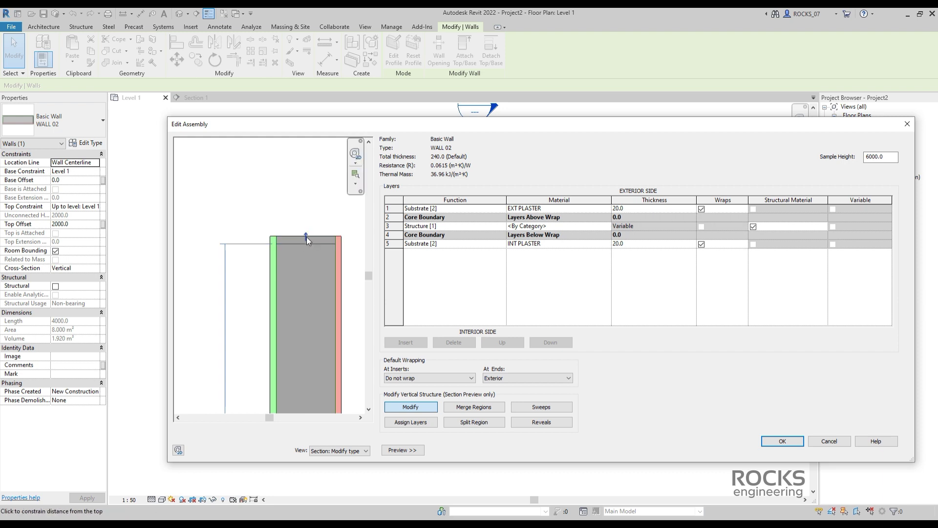
click(306, 236)
scroll(274, 242, up, 2)
click(245, 237)
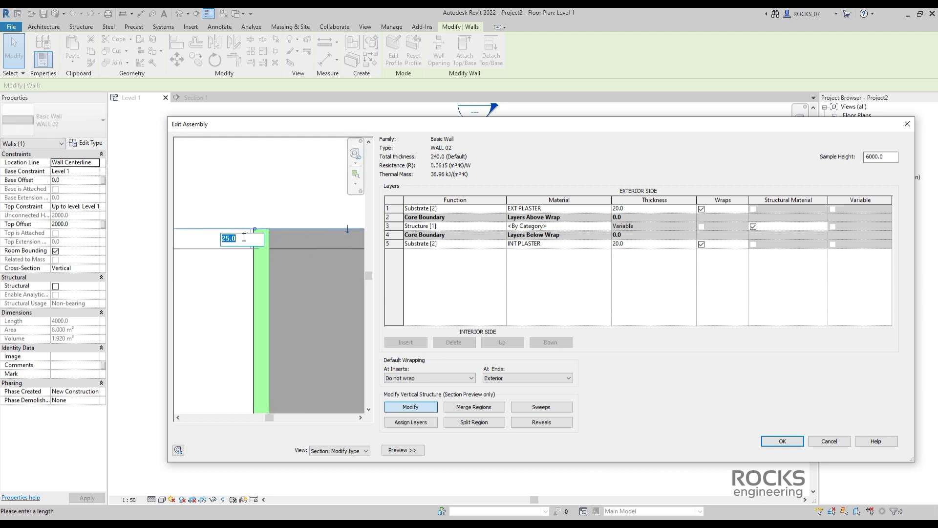
key(Return)
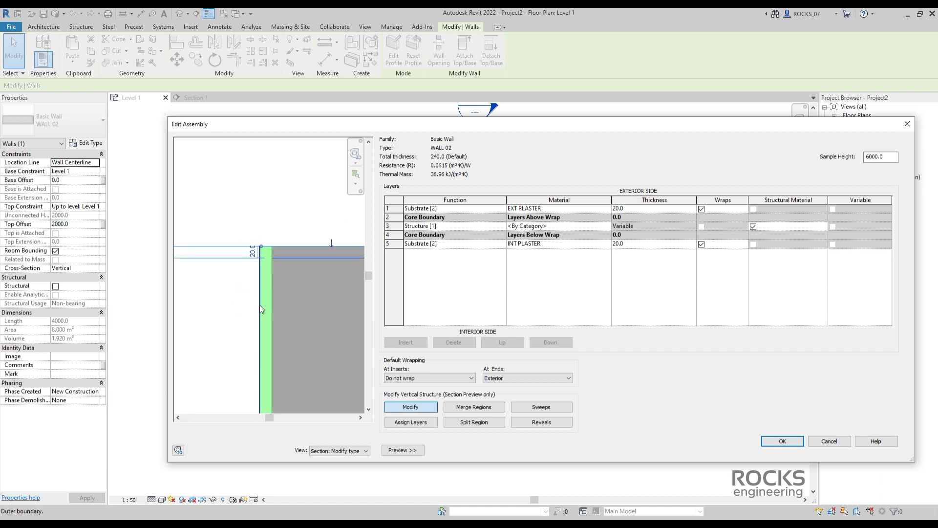
scroll(244, 310, down, 1)
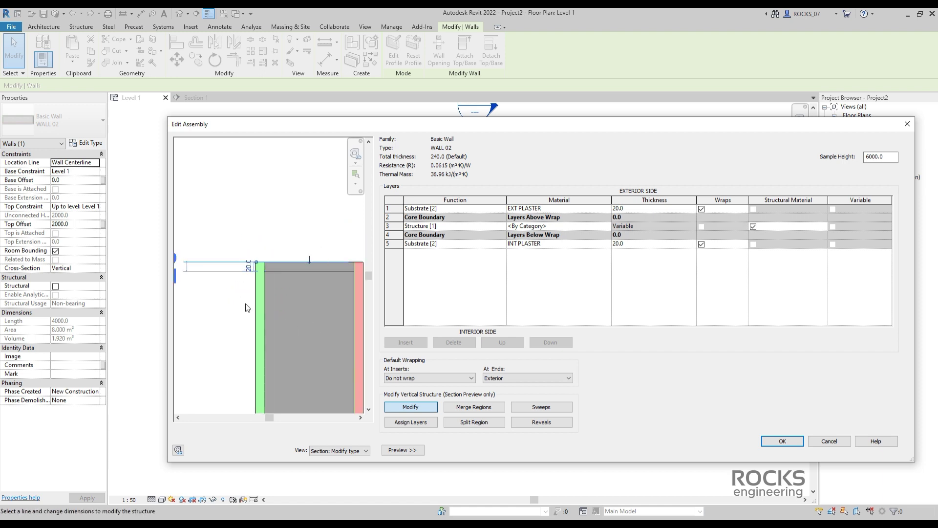
Merge the core's top strip into the exterior plaster layer and try to accept the wall assembly.
click(450, 407)
scroll(266, 262, down, 1)
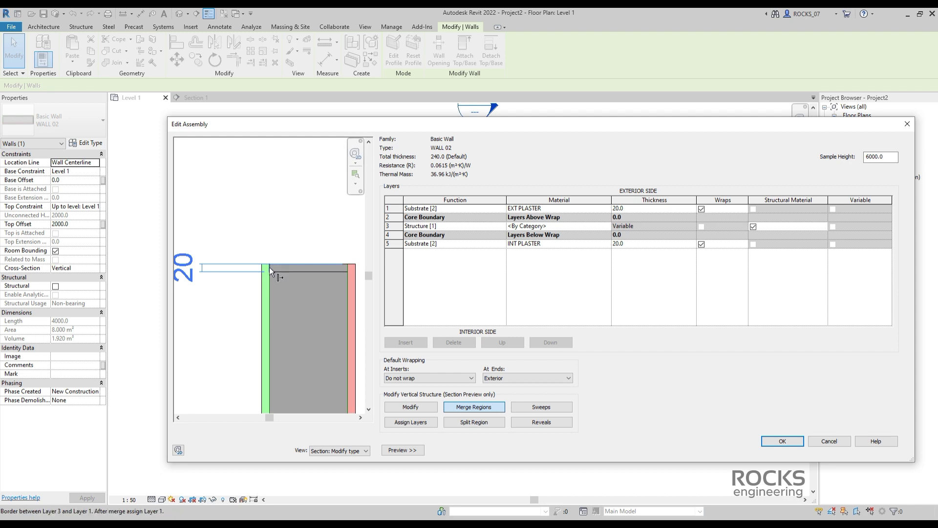
click(270, 268)
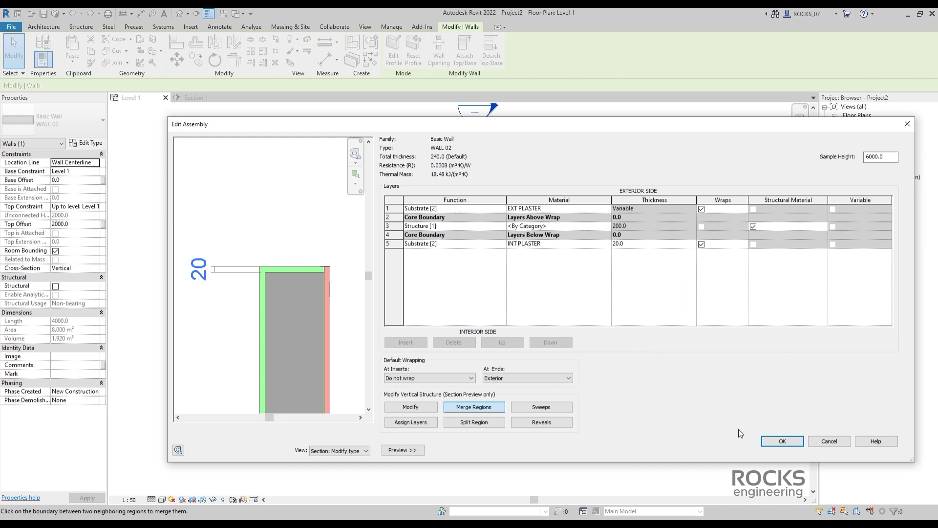
click(767, 443)
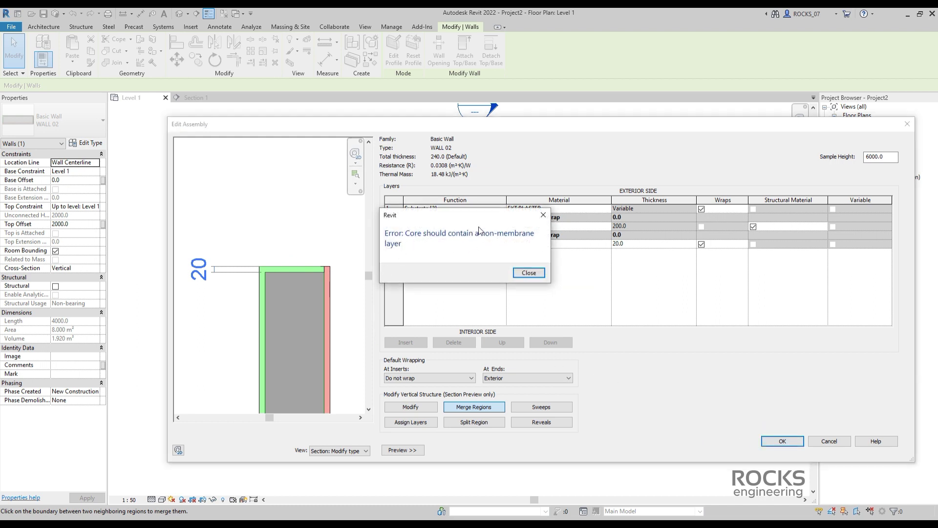
Dismiss the error, move the EXT PLASTER layer inside the core boundary, and accept the WALL 02 assembly.
click(528, 270)
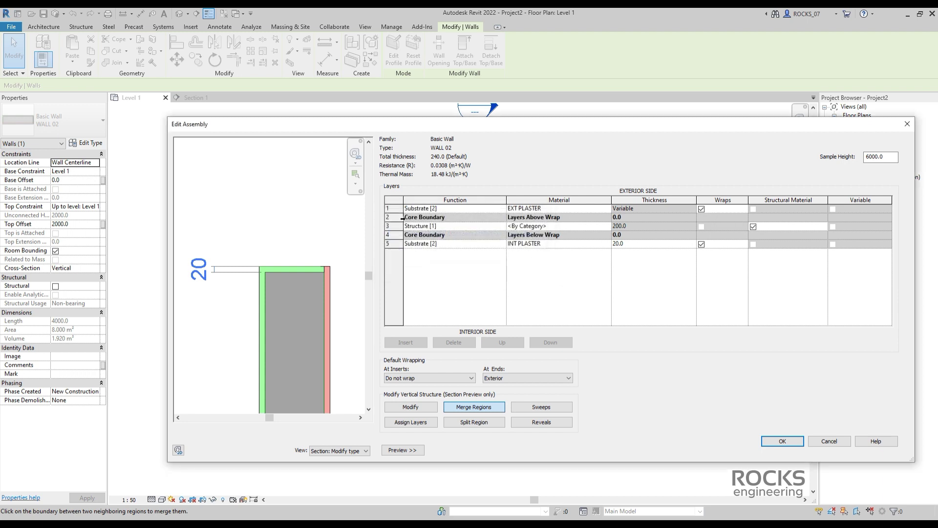
click(523, 272)
click(544, 343)
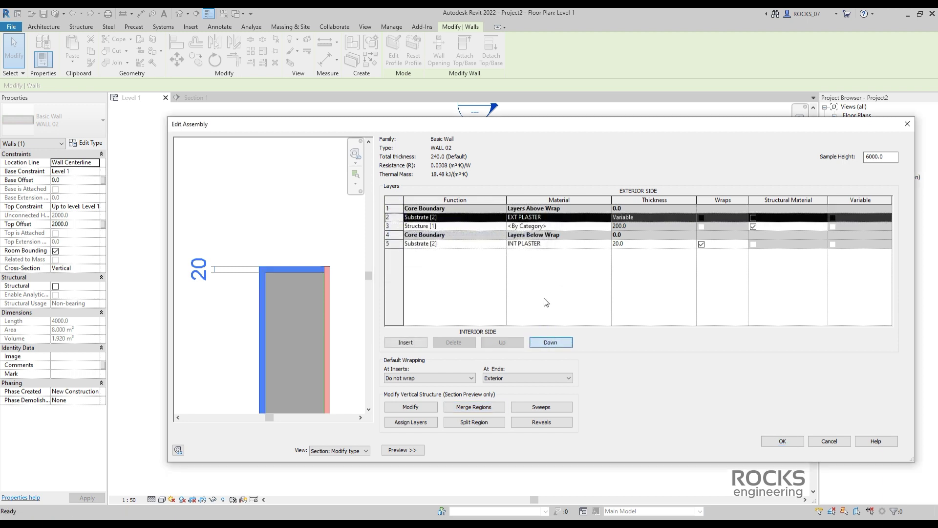
click(793, 442)
scroll(274, 236, up, 4)
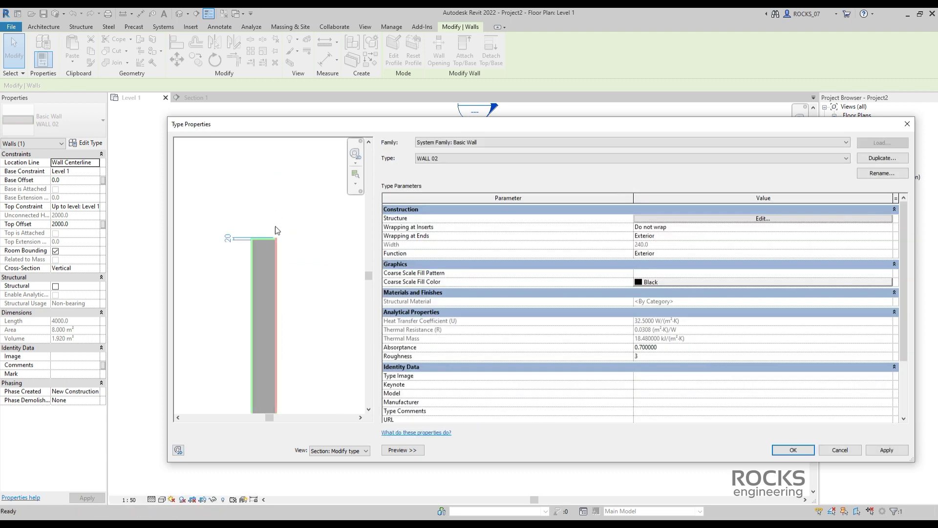
scroll(317, 254, down, 1)
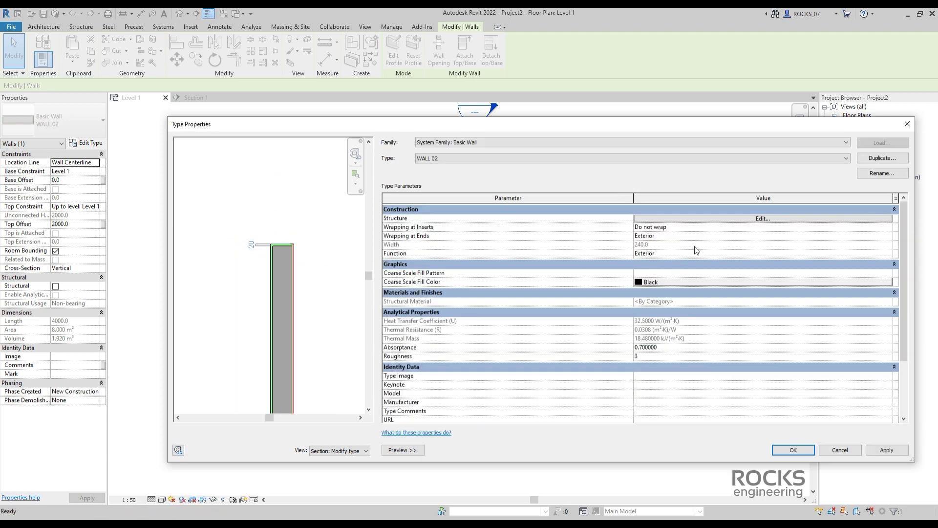
In the WALL 02 assembly, move EXT PLASTER back outside the core and INT PLASTER inside it, and accept.
click(702, 220)
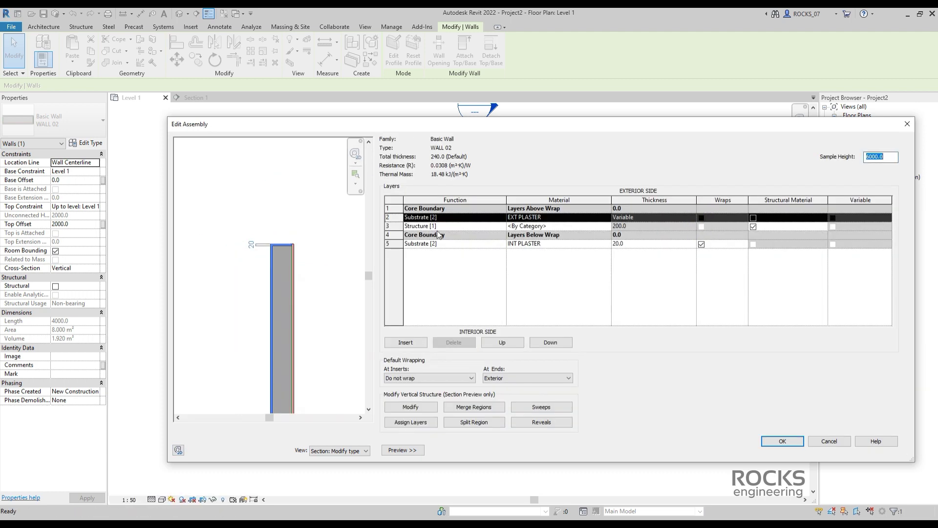
click(504, 343)
click(392, 243)
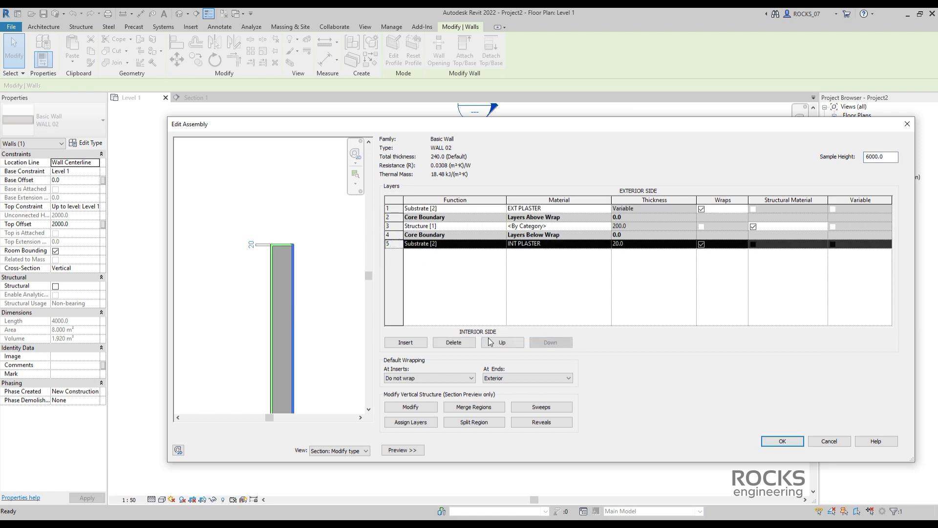
click(494, 342)
scroll(298, 246, up, 3)
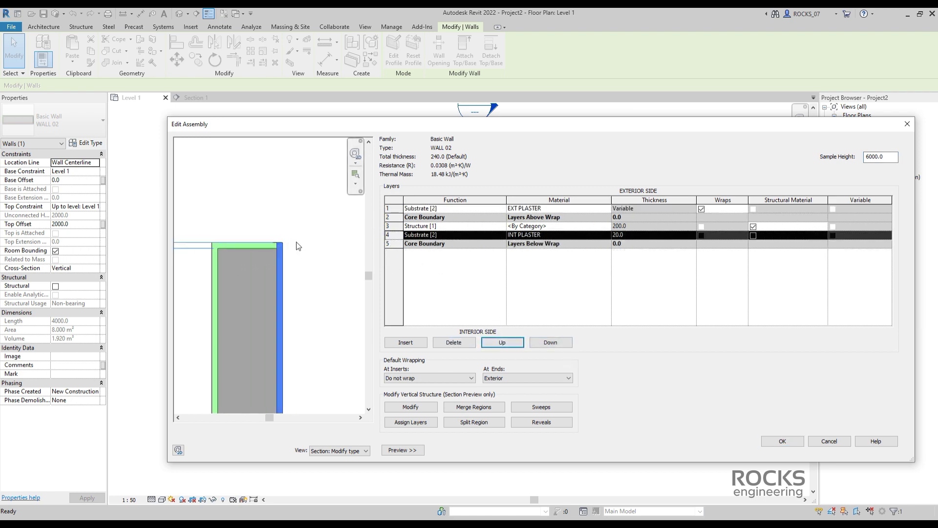
click(768, 442)
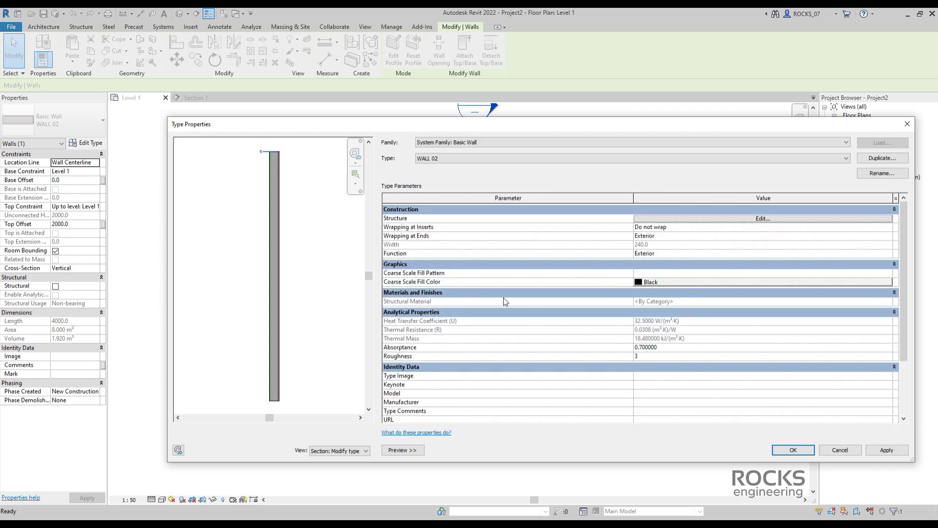
scroll(272, 151, up, 4)
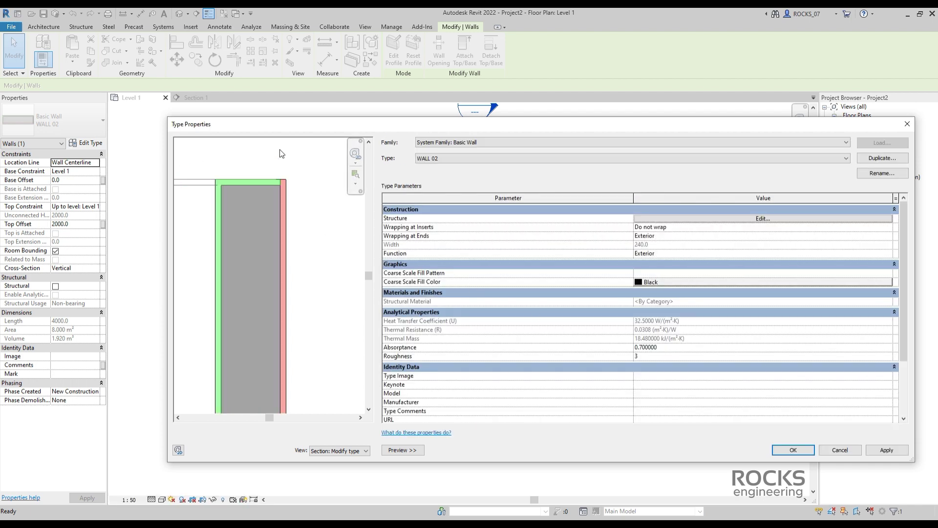
scroll(277, 172, down, 1)
Return INT PLASTER outside the core and move EXT PLASTER inside it in WALL 02, and accept the type changes.
click(672, 220)
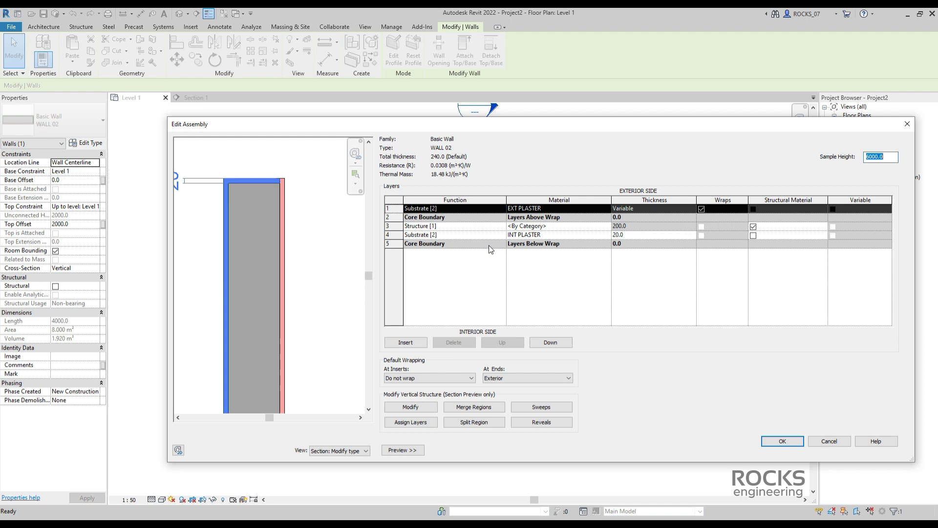
click(391, 235)
click(551, 342)
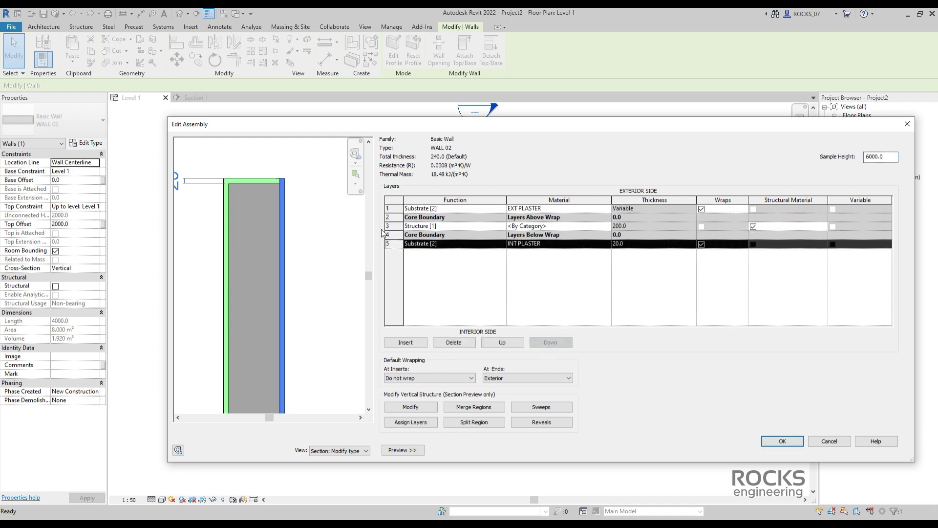
click(396, 210)
click(550, 342)
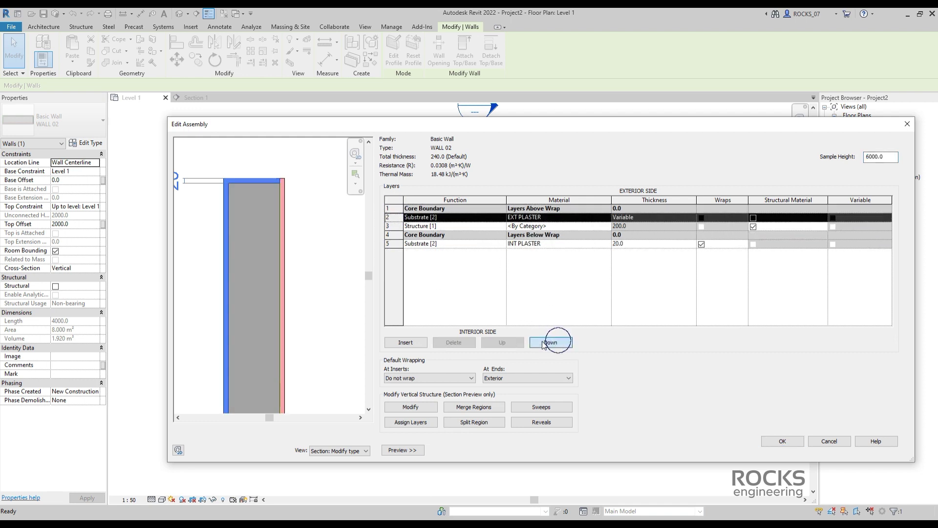
click(785, 441)
click(790, 450)
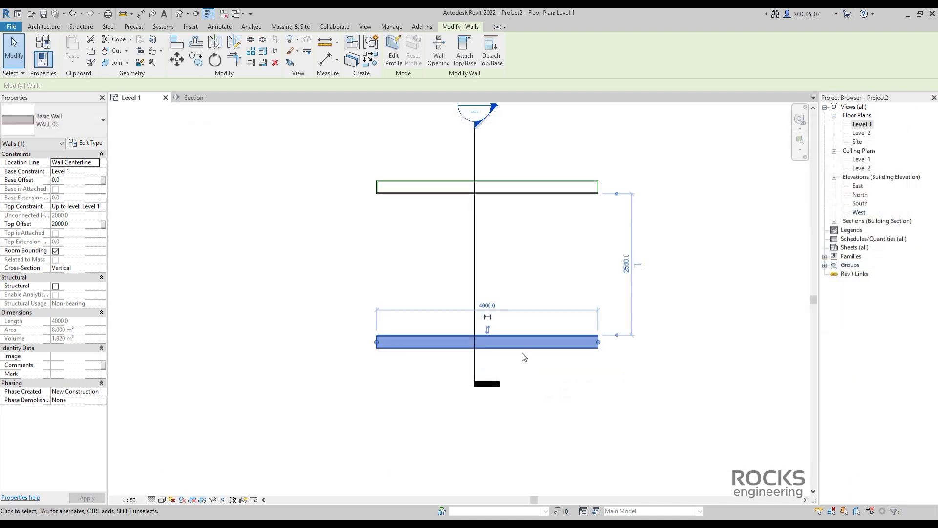
click(566, 272)
Turn off the walls' Non-Core Layers in the Level 1 plan's visibility overrides to inspect the core, and restore them.
scroll(584, 299, up, 4)
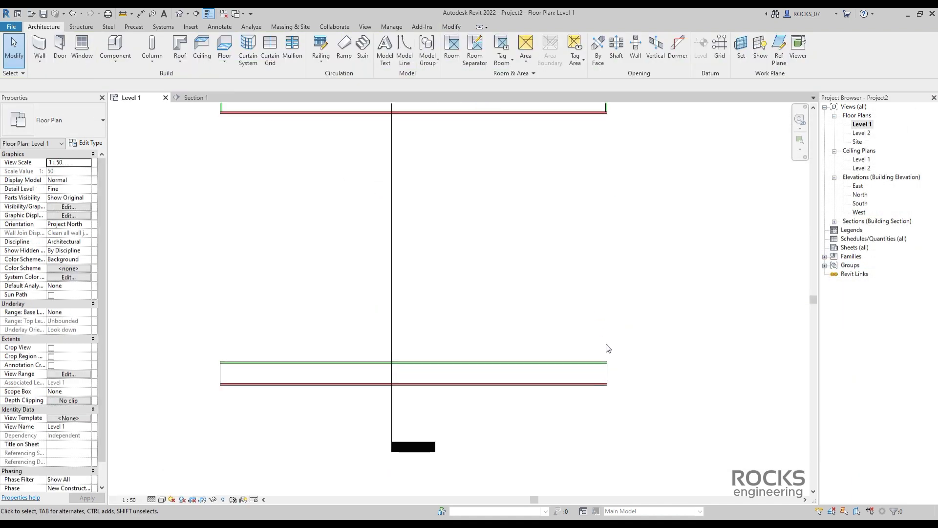
scroll(582, 388, up, 2)
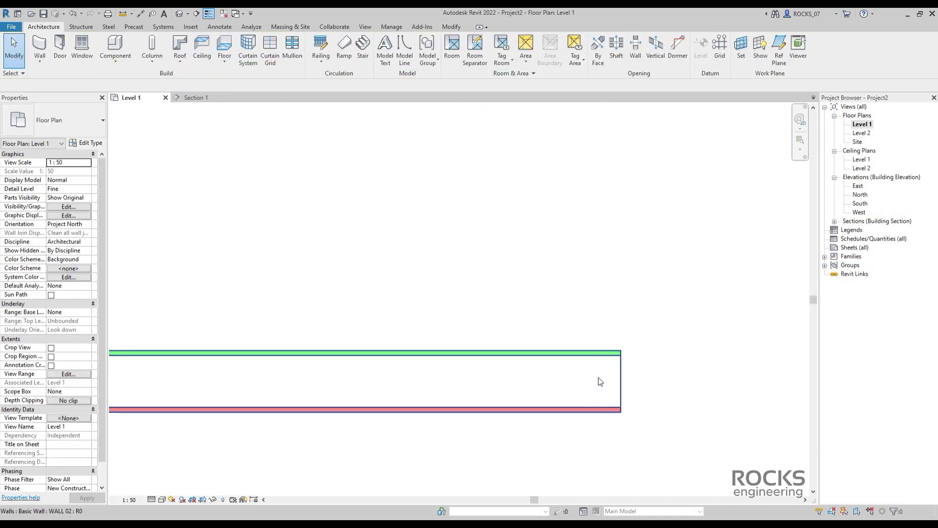
scroll(618, 394, down, 3)
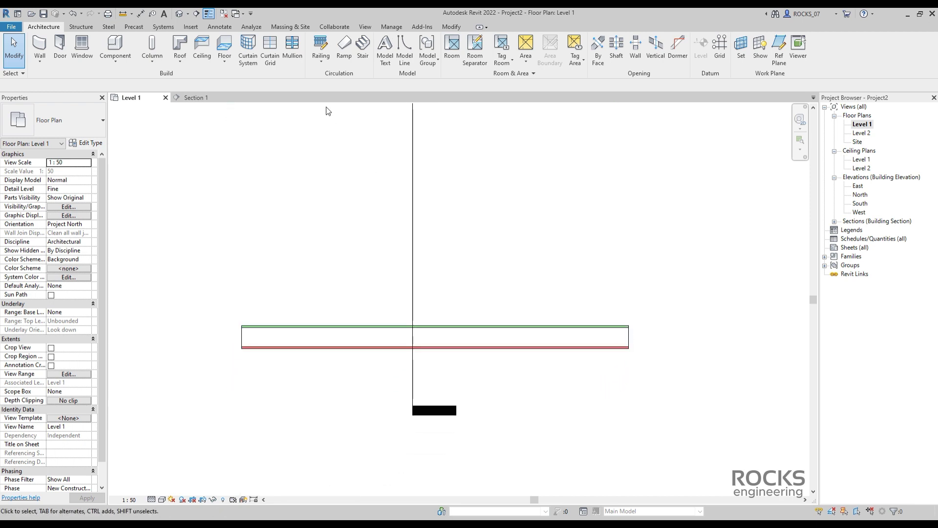
click(365, 26)
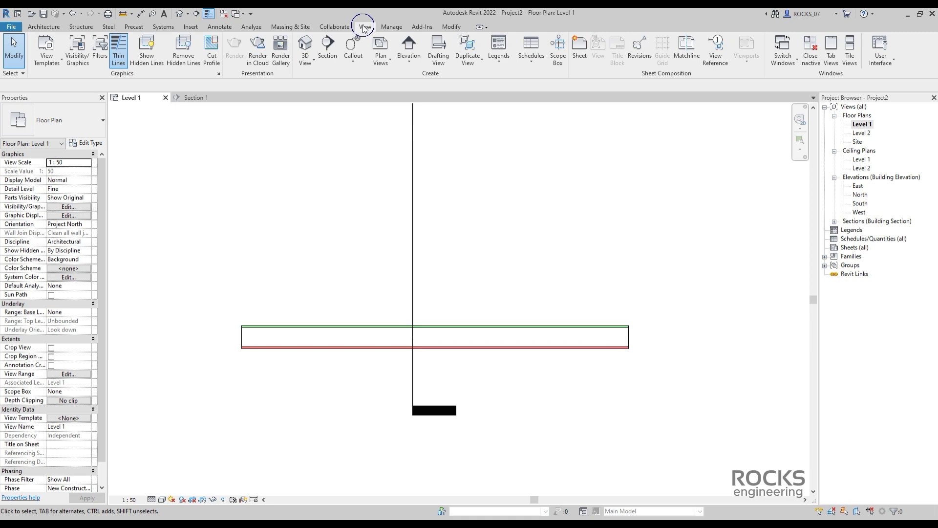
click(77, 49)
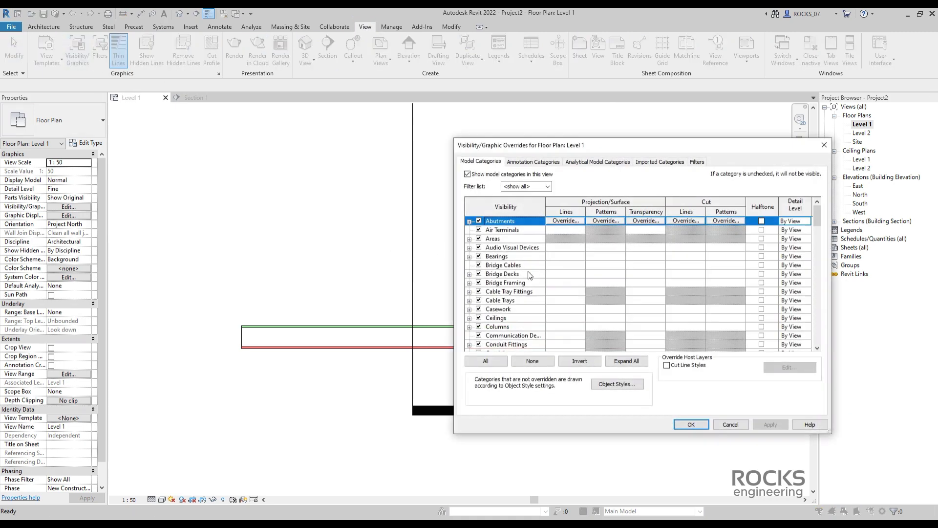
click(527, 271)
scroll(527, 271, down, 20)
click(479, 336)
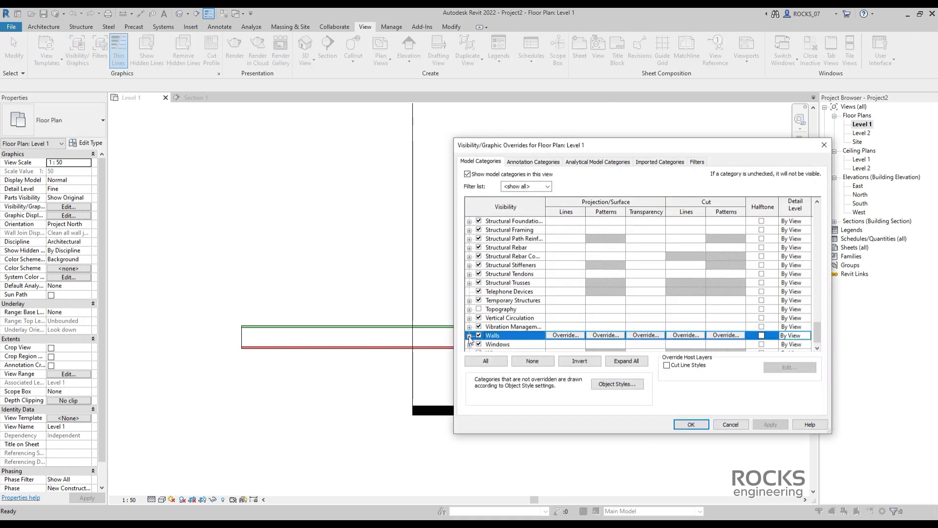
click(470, 336)
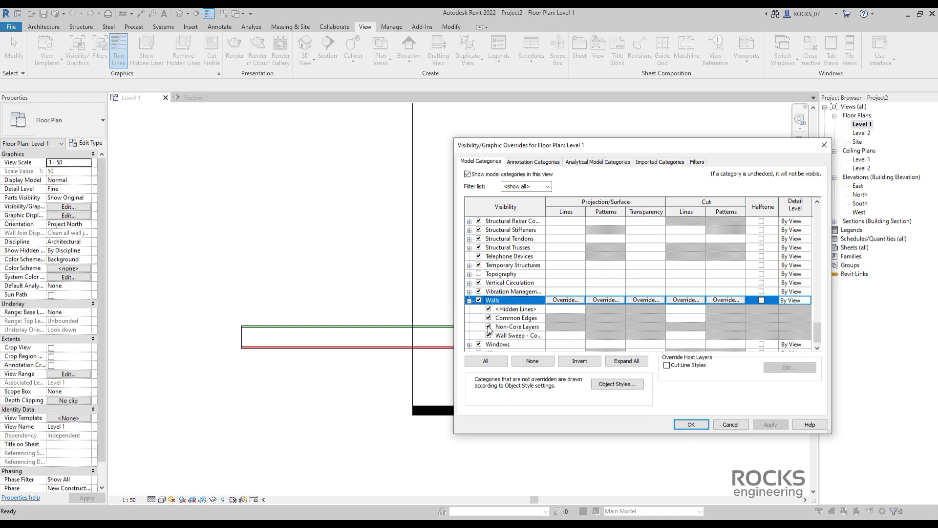
click(489, 328)
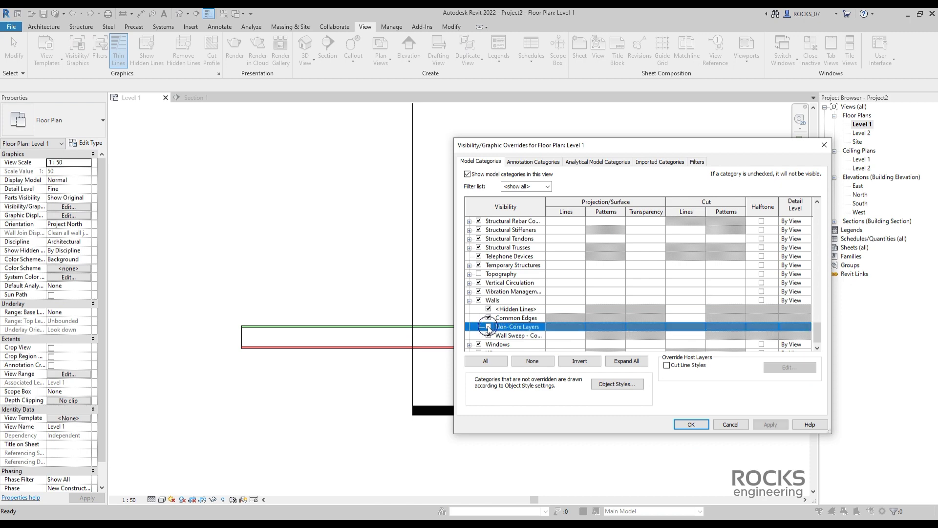
click(685, 424)
scroll(620, 360, up, 4)
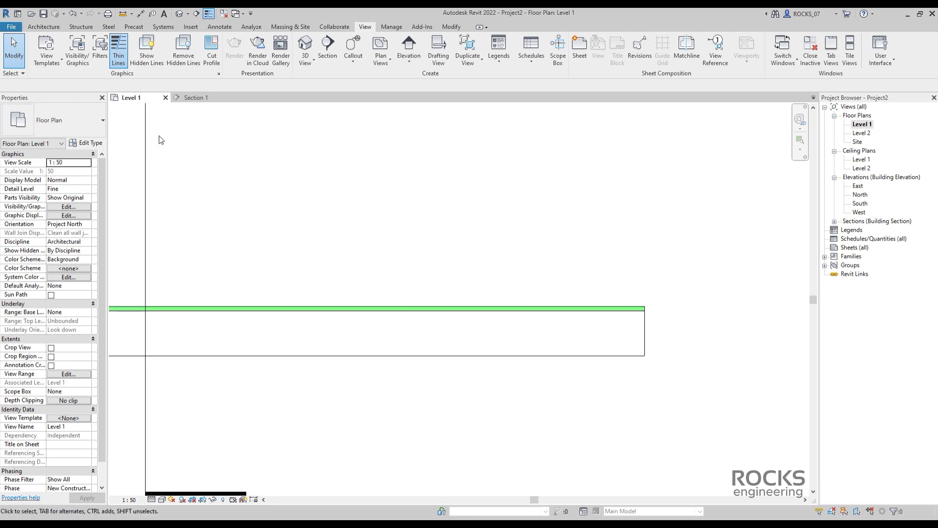
click(97, 59)
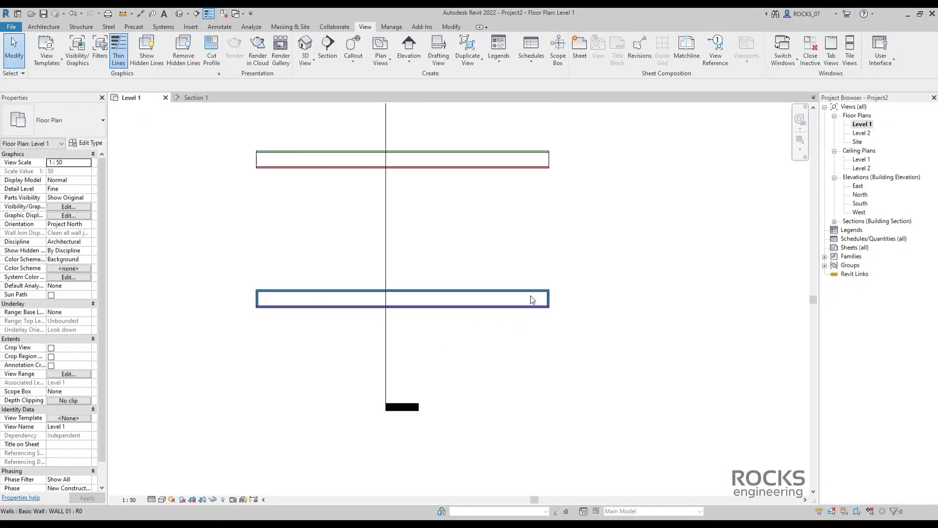
Add a wall sweep with the Default profile to the WALL 01 type's structure.
click(531, 297)
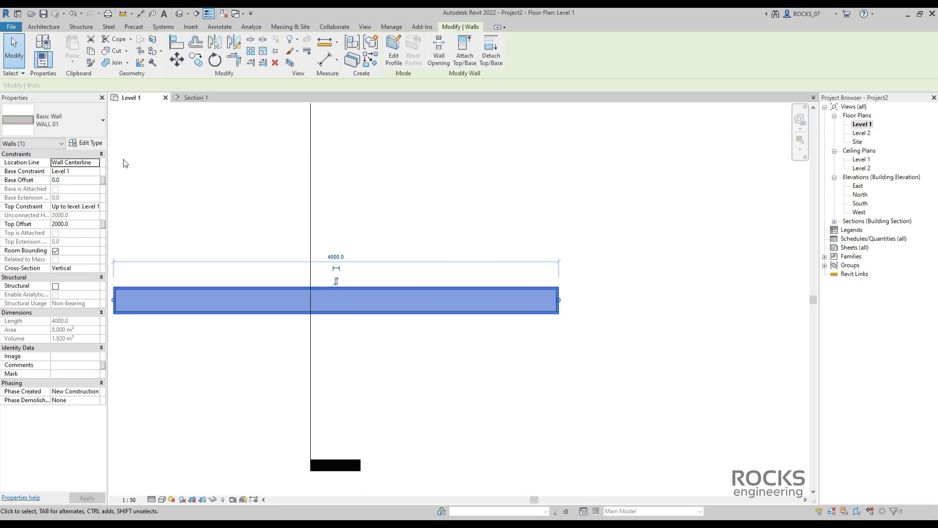
click(91, 144)
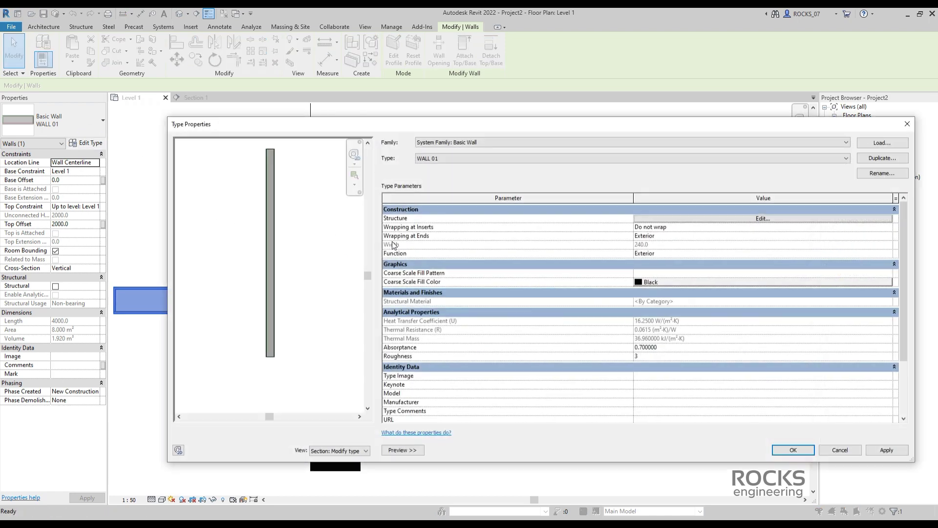
scroll(265, 212, up, 3)
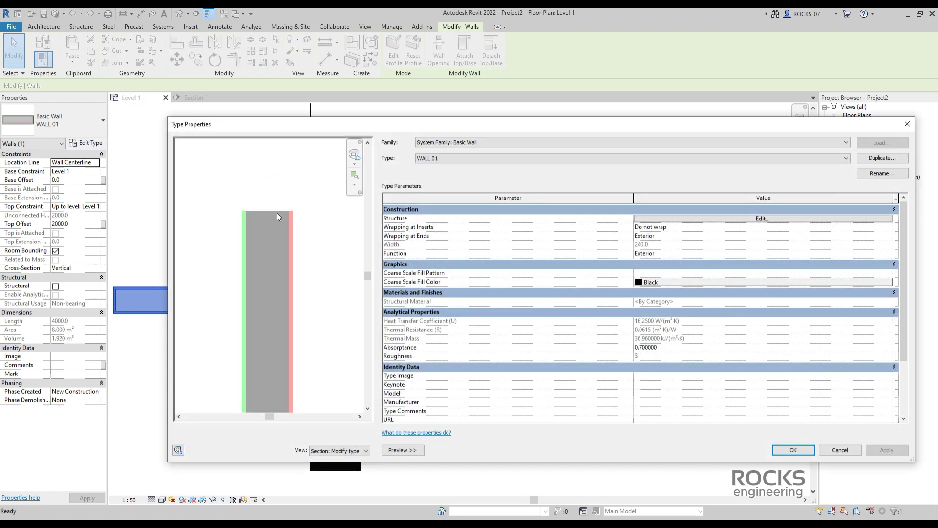
click(650, 219)
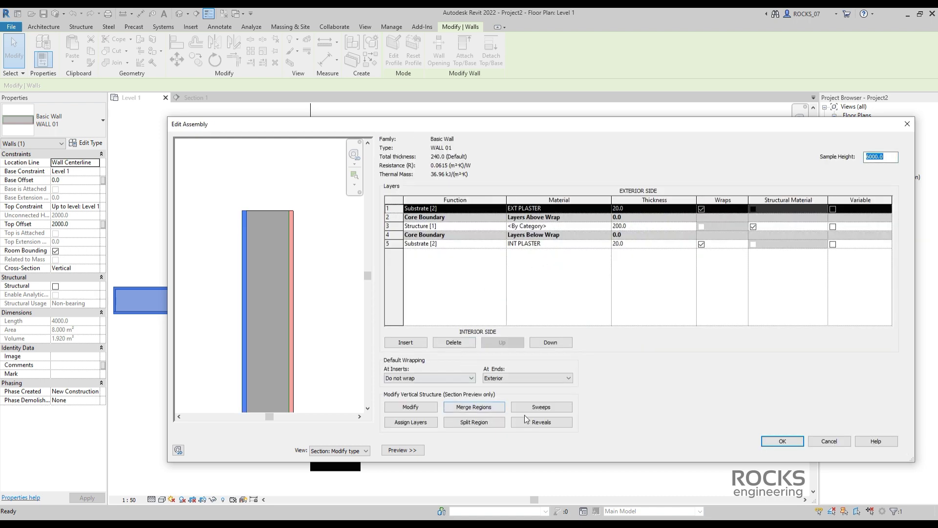
click(539, 408)
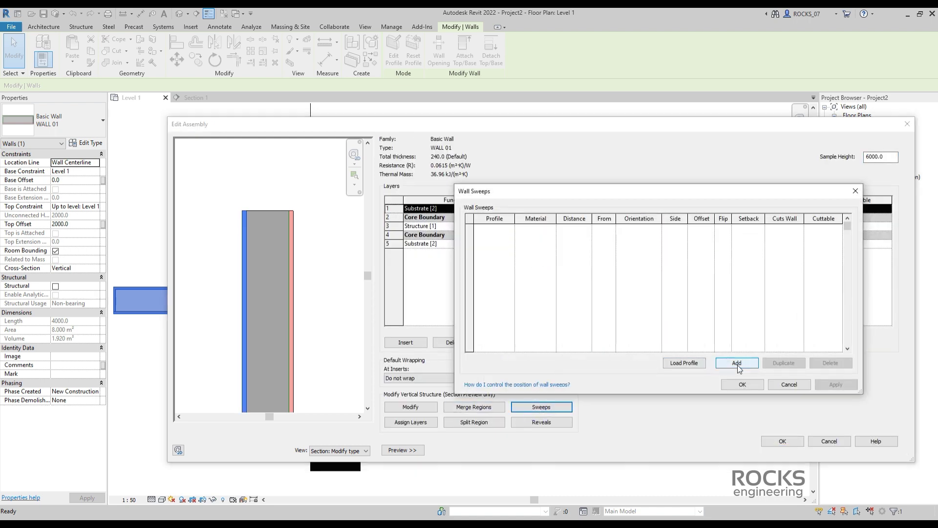
click(738, 366)
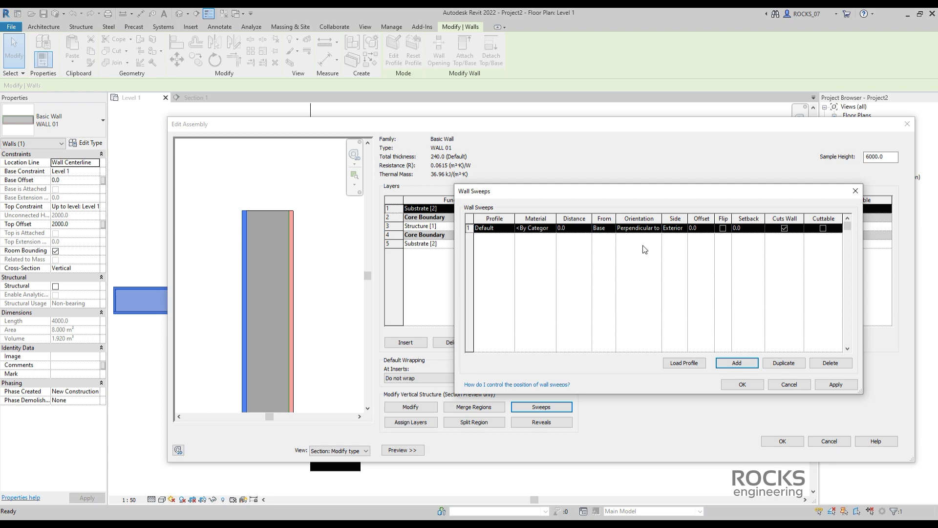
click(837, 384)
click(296, 296)
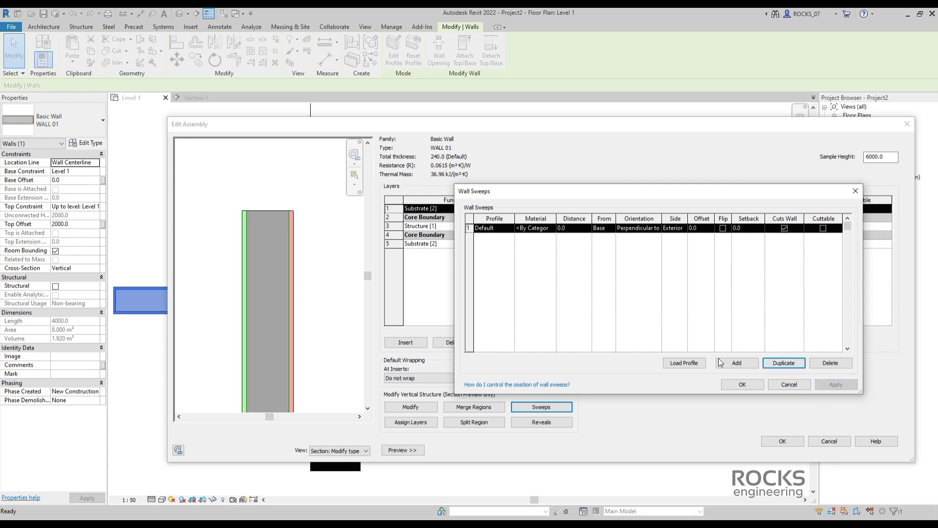
click(742, 384)
scroll(280, 407, down, 3)
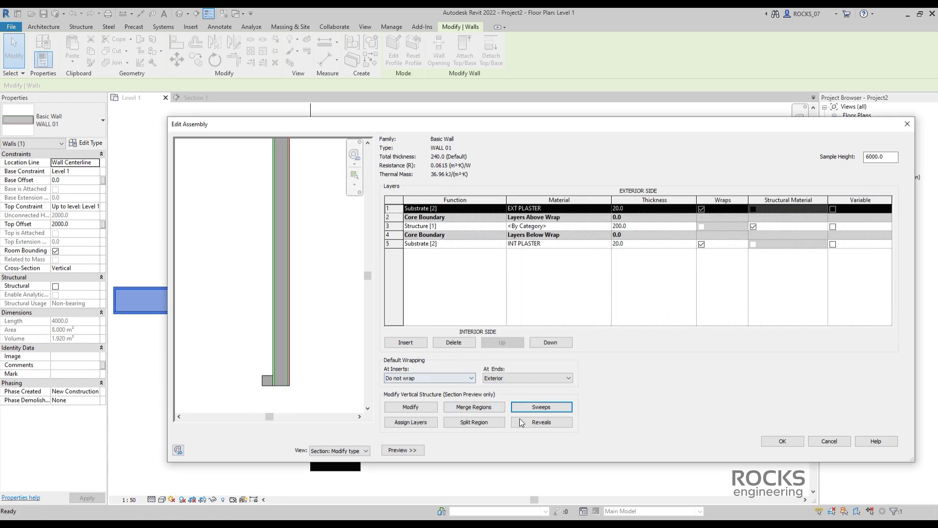
Measure the WALL 01 sweep's position from Top, and accept the sweep settings.
click(541, 407)
click(611, 228)
click(611, 228)
click(602, 245)
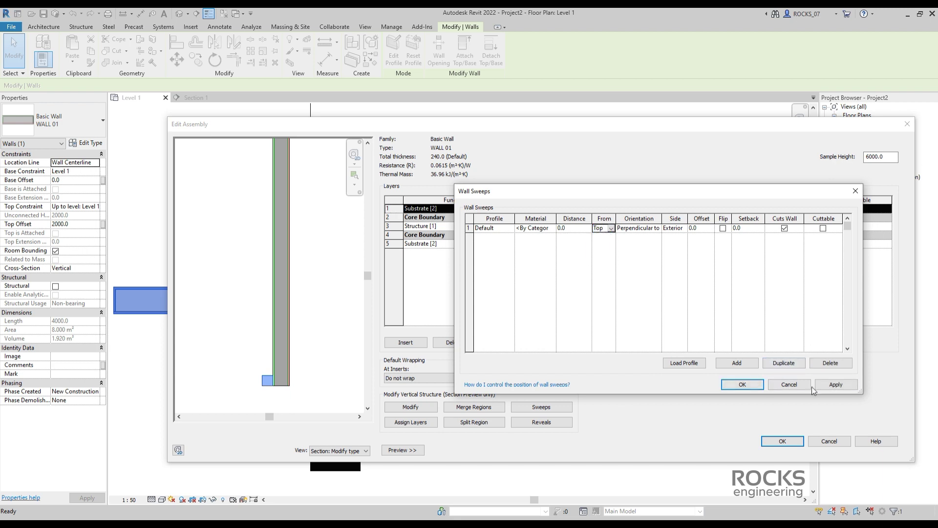
click(837, 385)
click(743, 385)
middle_drag(276, 230, 293, 244)
scroll(269, 305, up, 4)
scroll(292, 280, down, 6)
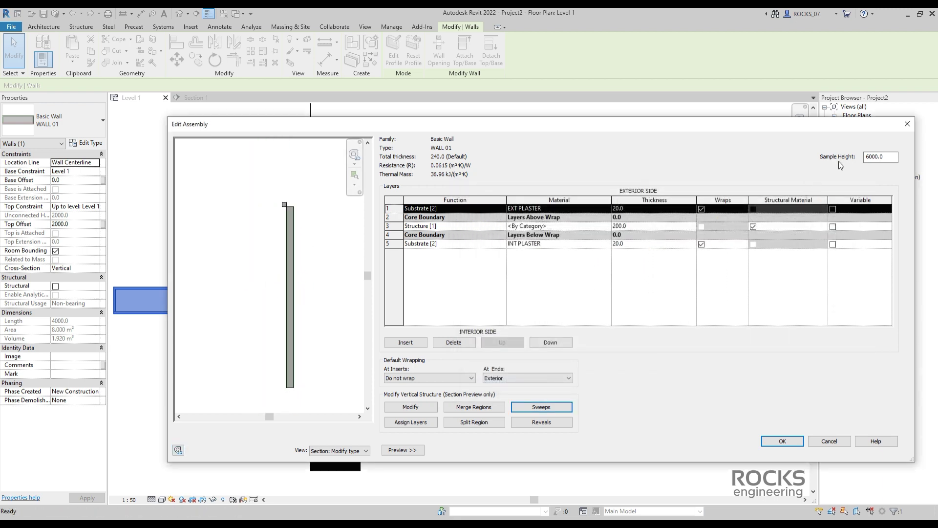
Set the WALL 01 assembly's sample height to 1500, accept the type changes, and deselect the wall.
text(1500)
click(300, 289)
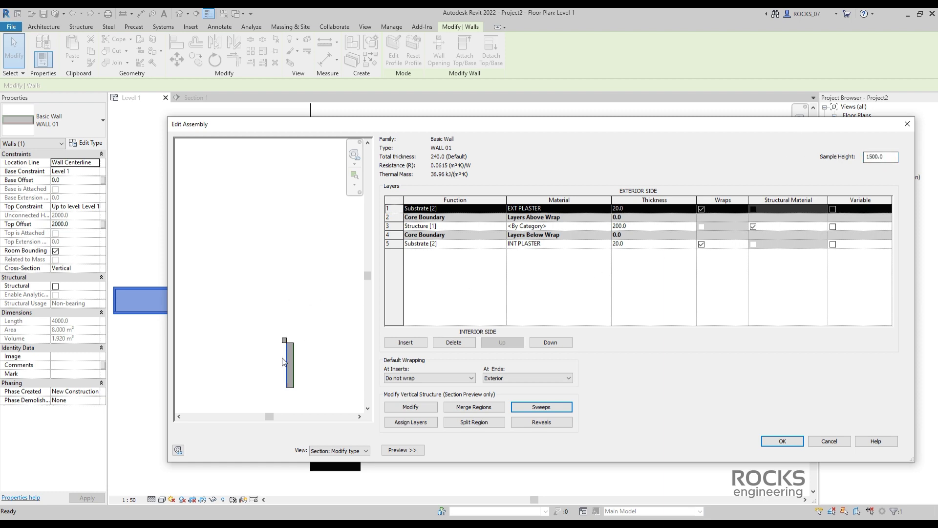
scroll(282, 362, up, 5)
click(784, 441)
click(791, 452)
click(504, 367)
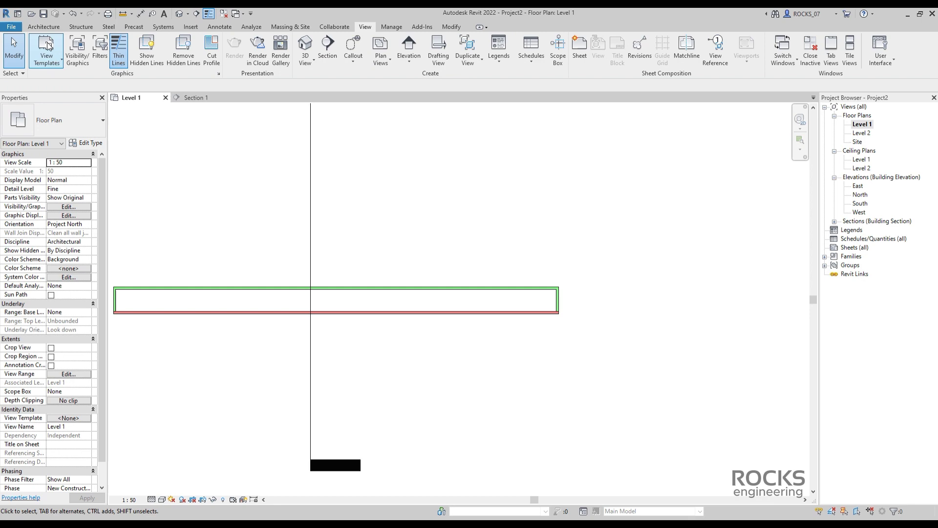
Create a new family from the English Metric Profile.rft template.
click(11, 27)
mouse_move(30, 64)
click(112, 90)
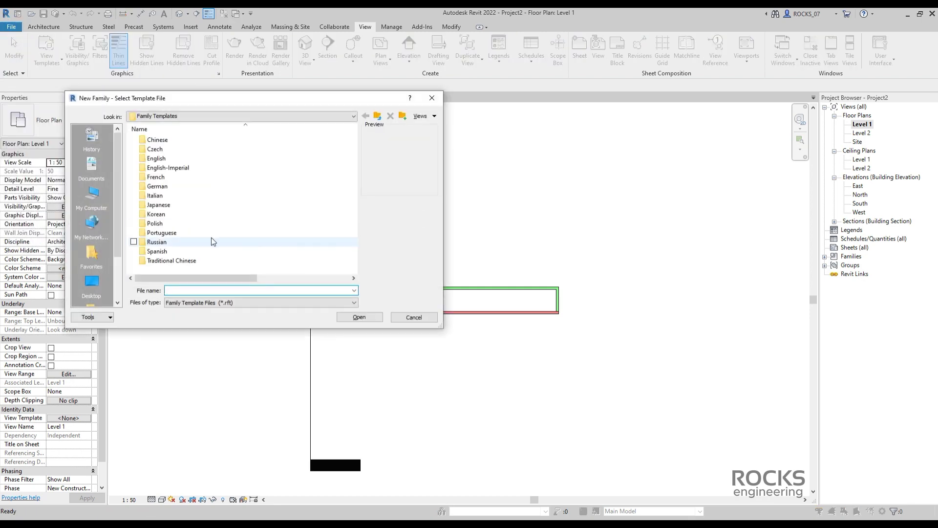
double_click(187, 159)
scroll(215, 196, down, 15)
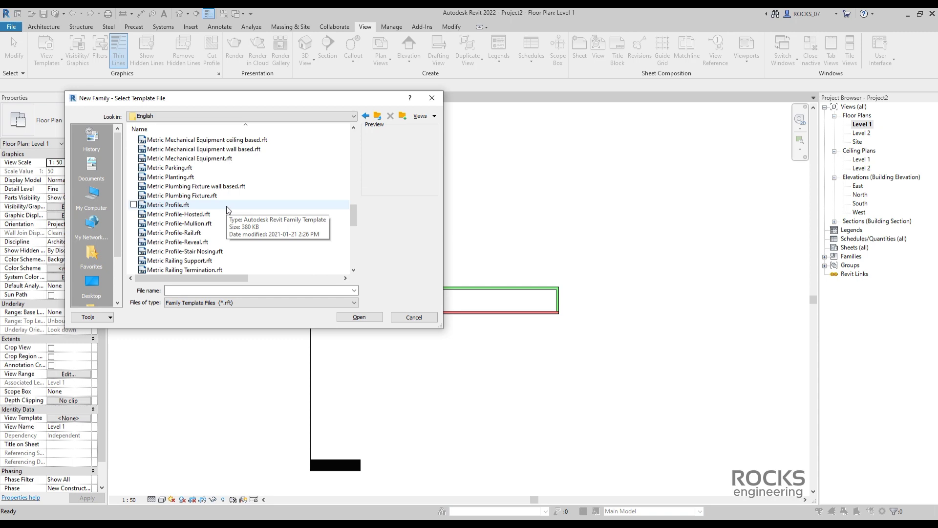
click(227, 206)
scroll(262, 236, down, 1)
click(360, 316)
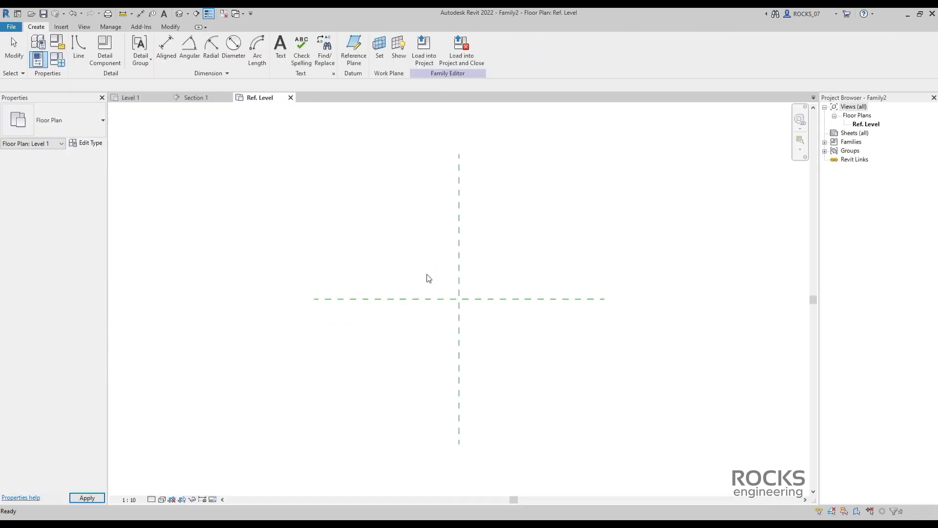
Draw a rectangle about 240 mm wide and 105 mm high from the reference planes' intersection into the upper-left quadrant.
click(78, 52)
click(346, 40)
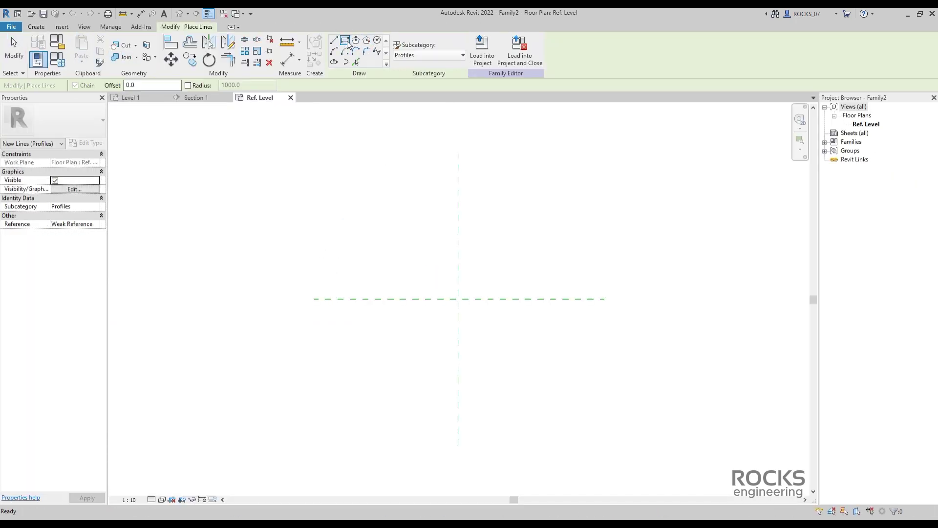
scroll(457, 303, up, 3)
click(452, 301)
click(266, 258)
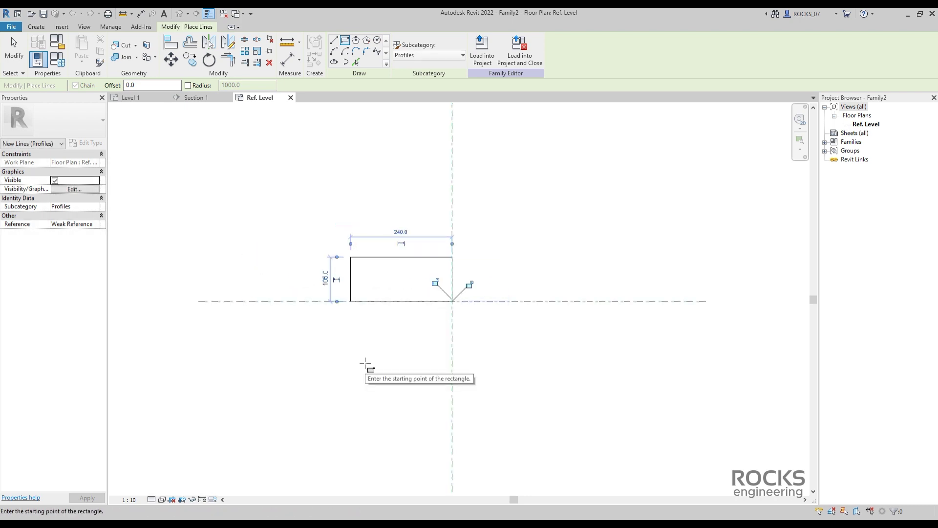
key(Escape)
Set the rectangular profile's height to 20 mm by moving its upper edge.
click(189, 99)
click(259, 98)
click(406, 258)
click(356, 326)
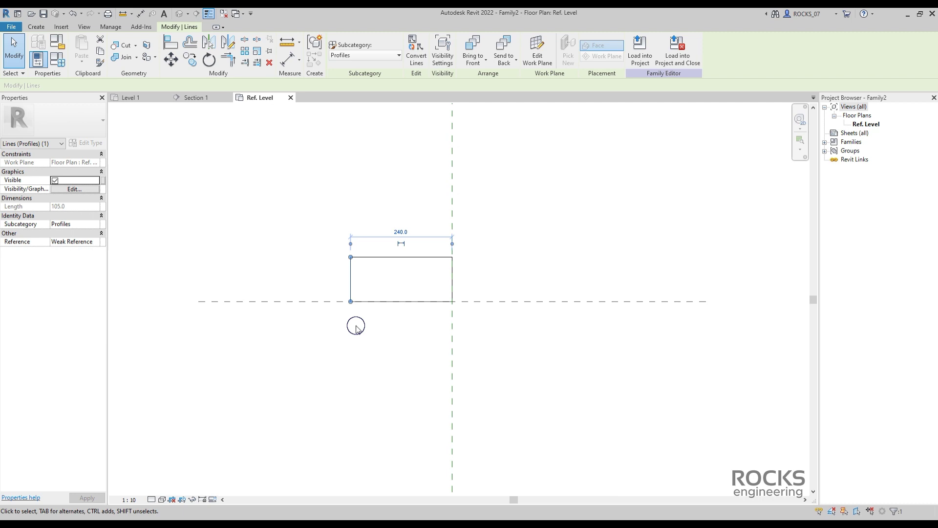
click(364, 257)
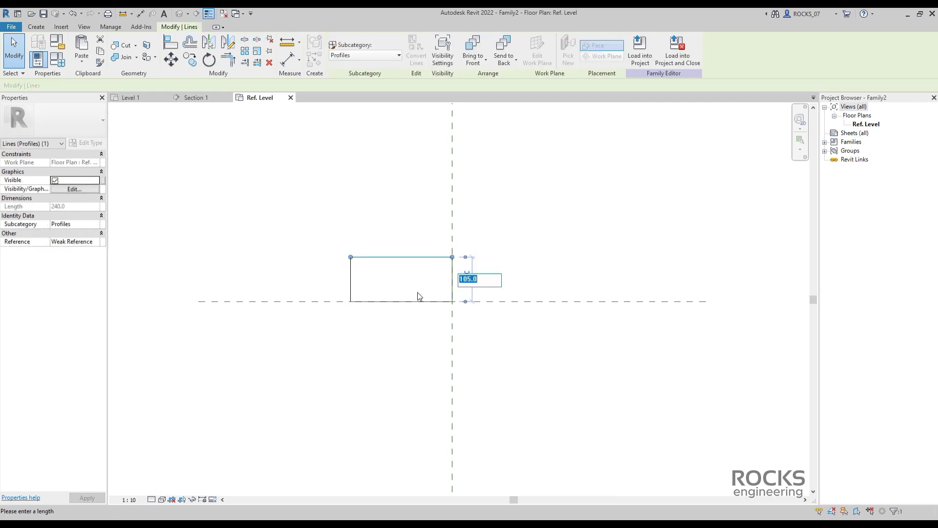
text(20)
key(Return)
click(460, 429)
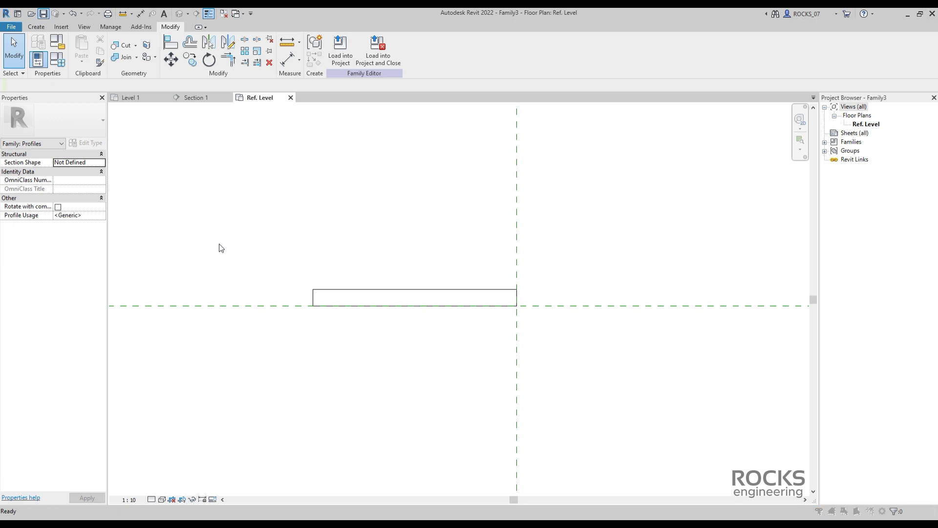
Save the family on the Desktop as WALL TOP PLASTER PROFILE and load it into the wall project.
key(ctrl+s)
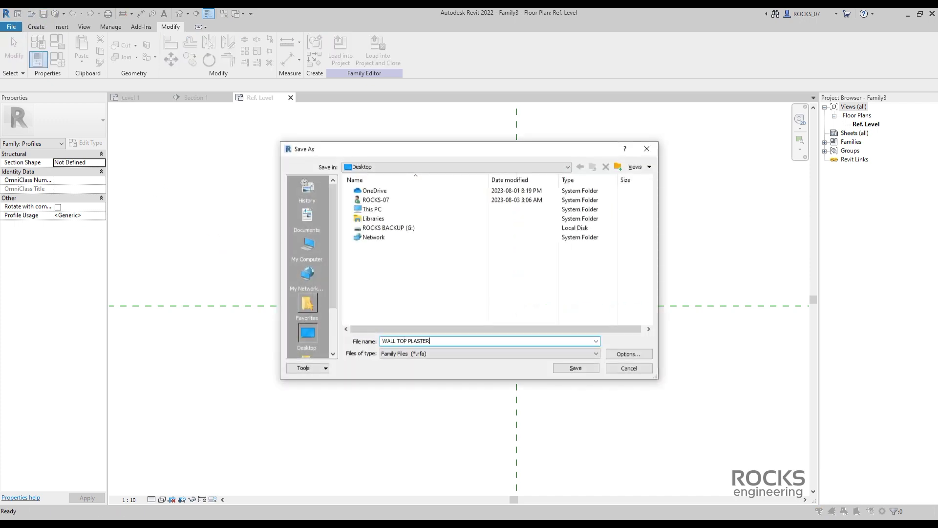
click(576, 368)
scroll(363, 309, up, 2)
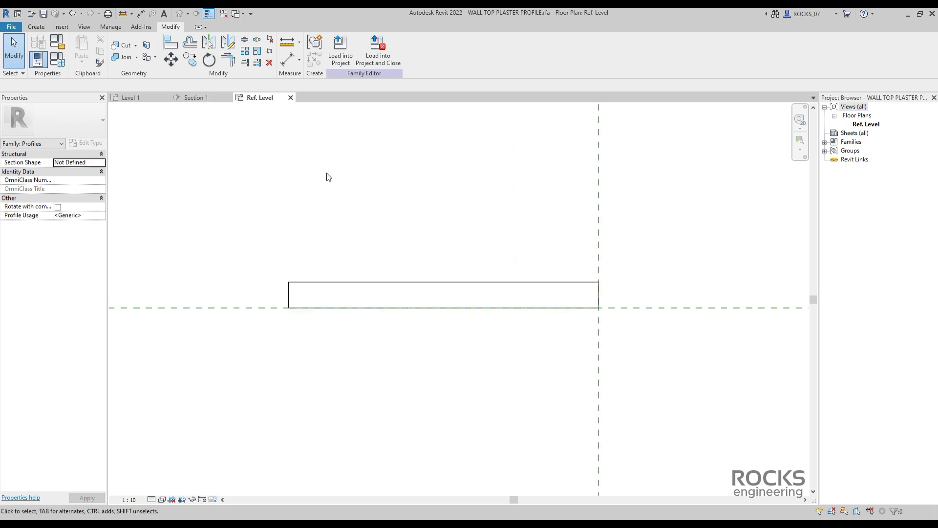
click(341, 49)
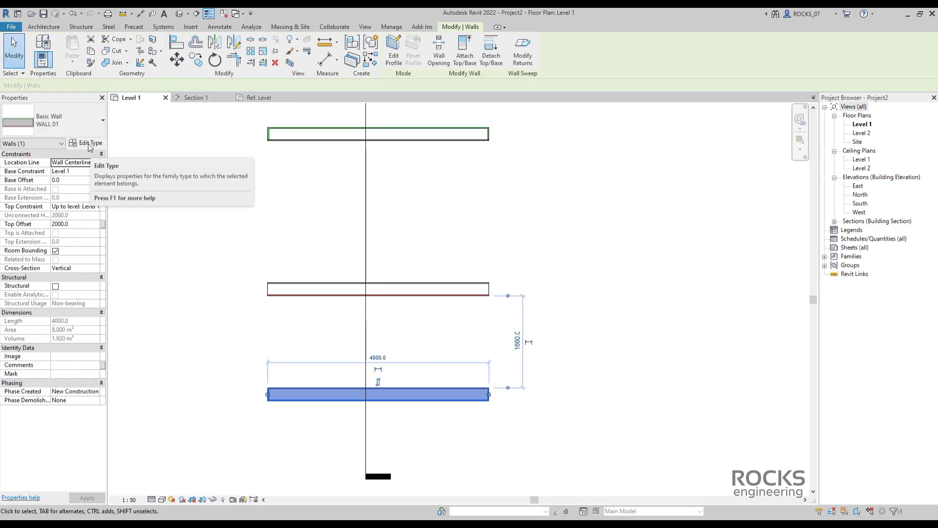
Change the profile of the WALL 03 type's existing wall sweep to WALL TOP PLASTER PROFILE.
click(90, 144)
click(673, 219)
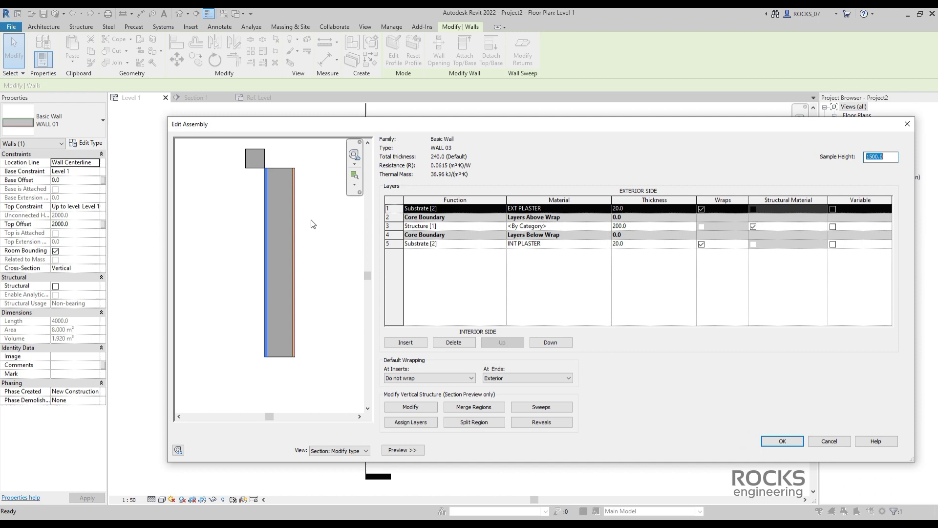
scroll(313, 224, up, 2)
click(536, 408)
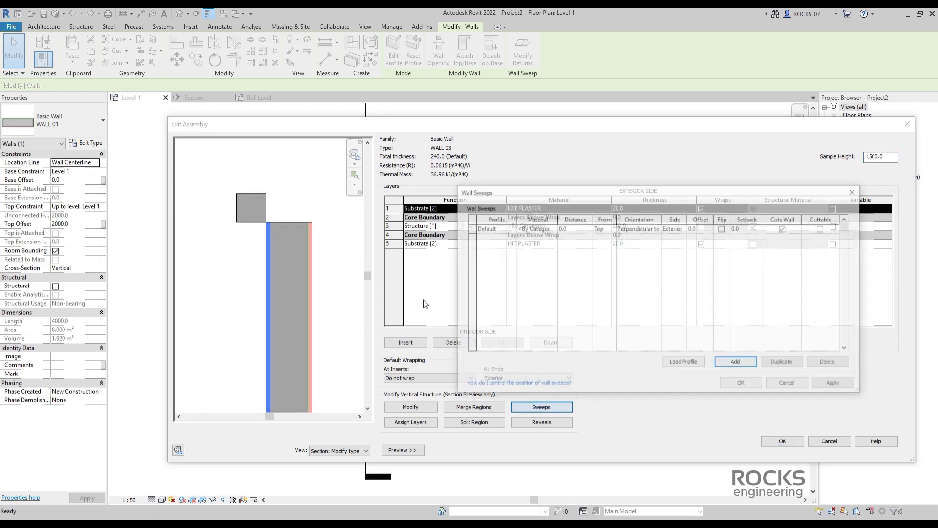
click(511, 228)
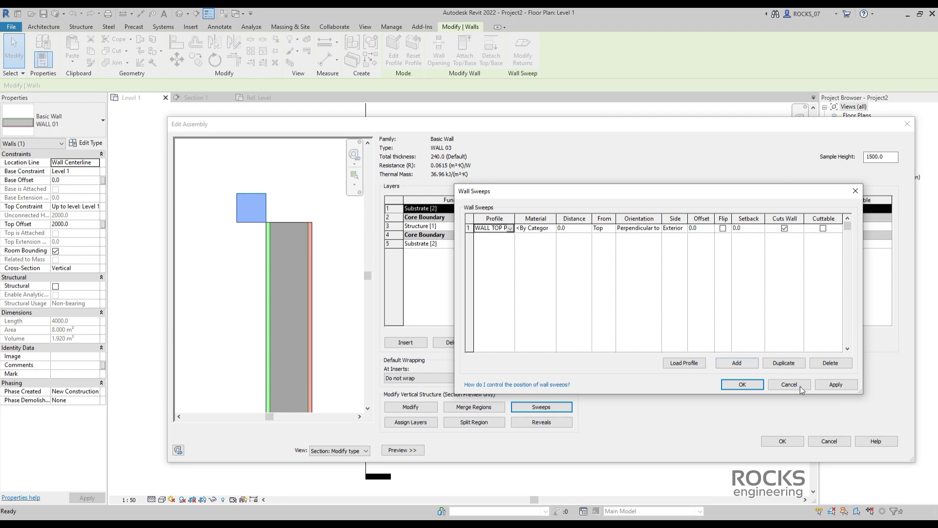
click(727, 387)
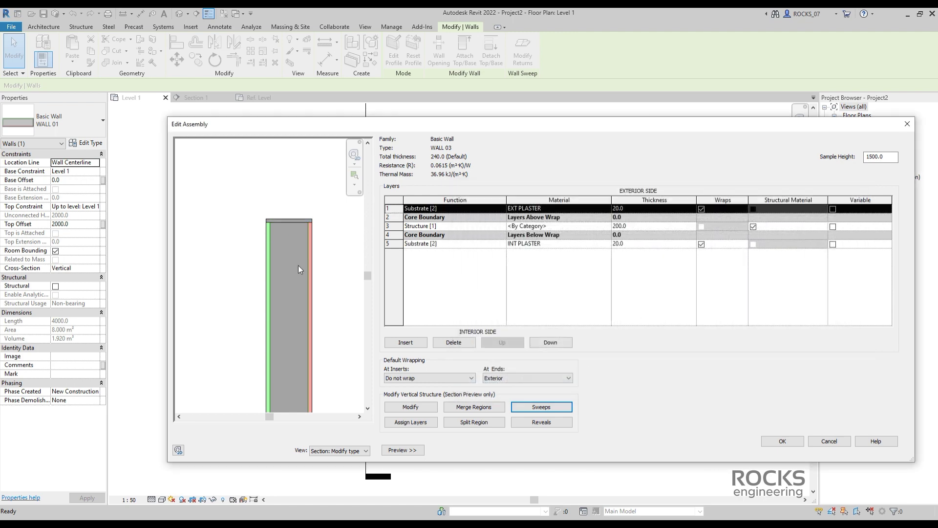
Assign the EXT PLASTER material to the WALL 03 top sweep and accept the type changes.
scroll(267, 248, up, 3)
click(535, 406)
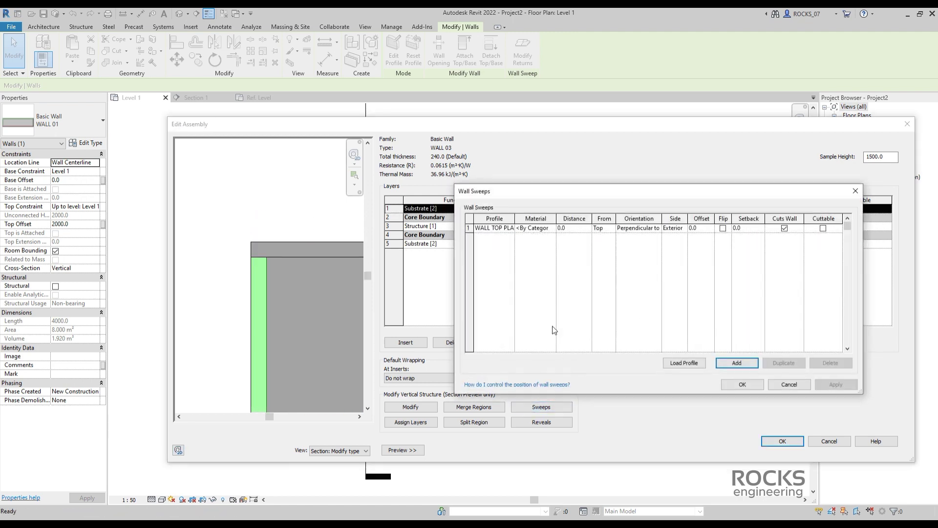
click(553, 228)
click(358, 206)
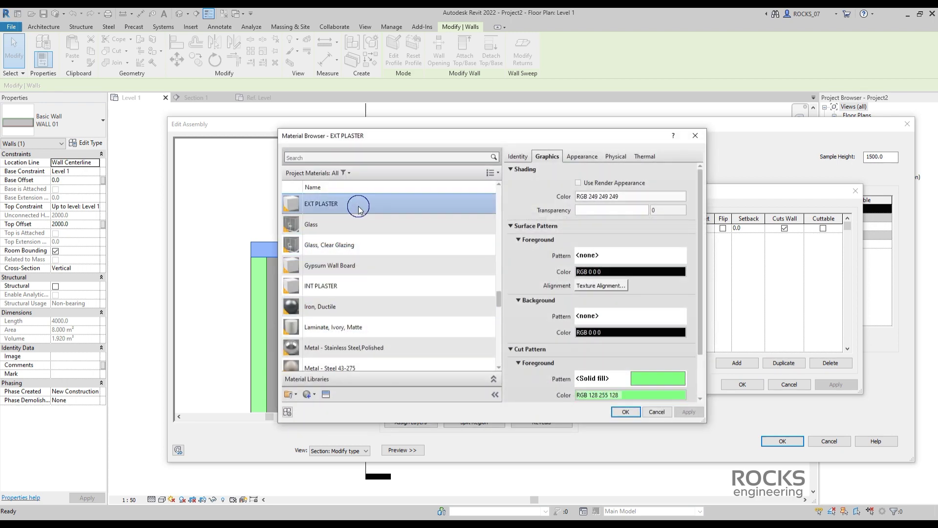
click(617, 412)
click(743, 384)
mouse_move(292, 291)
middle_down()
mouse_move(217, 277)
mouse_move(283, 280)
middle_up()
click(767, 442)
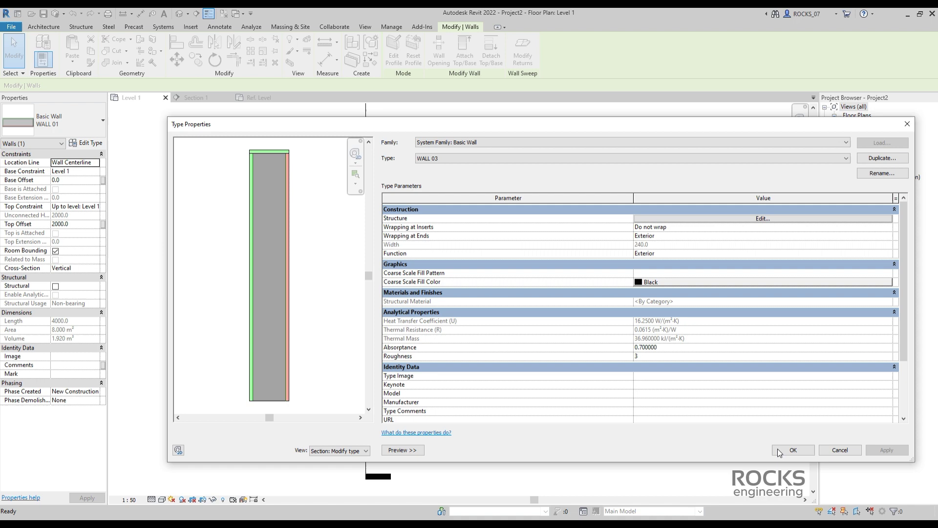
click(780, 452)
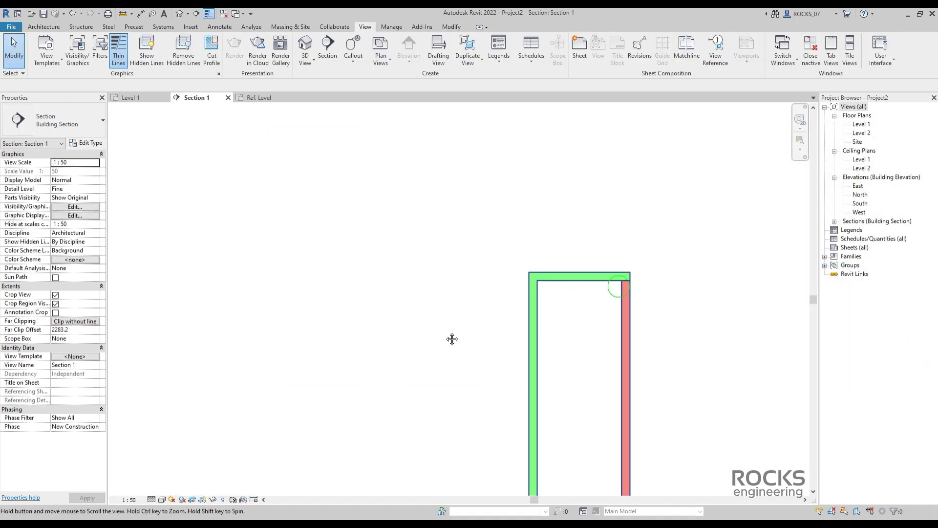
Examine the plaster layers at the top of the WALL 03 wall in Section 1.
middle_drag(452, 339, 295, 360)
scroll(441, 315, up, 2)
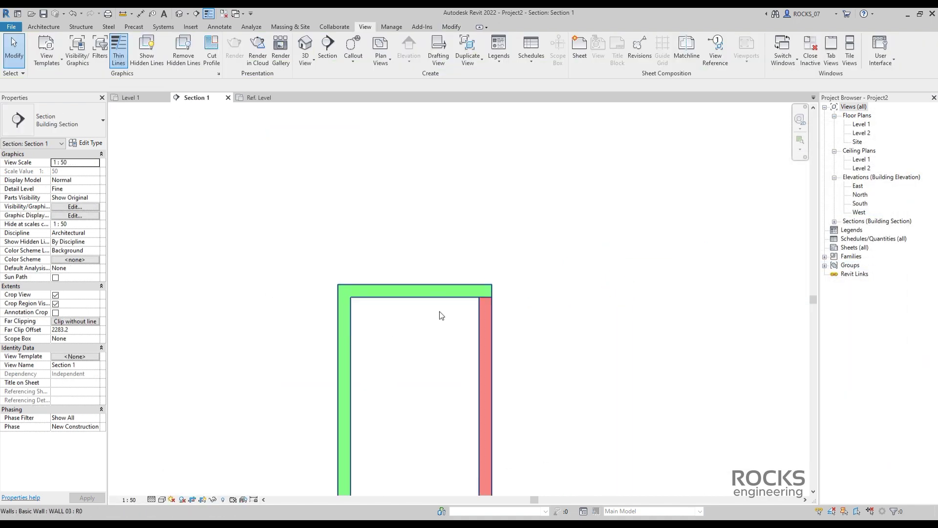
click(462, 293)
middle_drag(452, 348, 446, 276)
click(500, 275)
scroll(500, 275, down, 2)
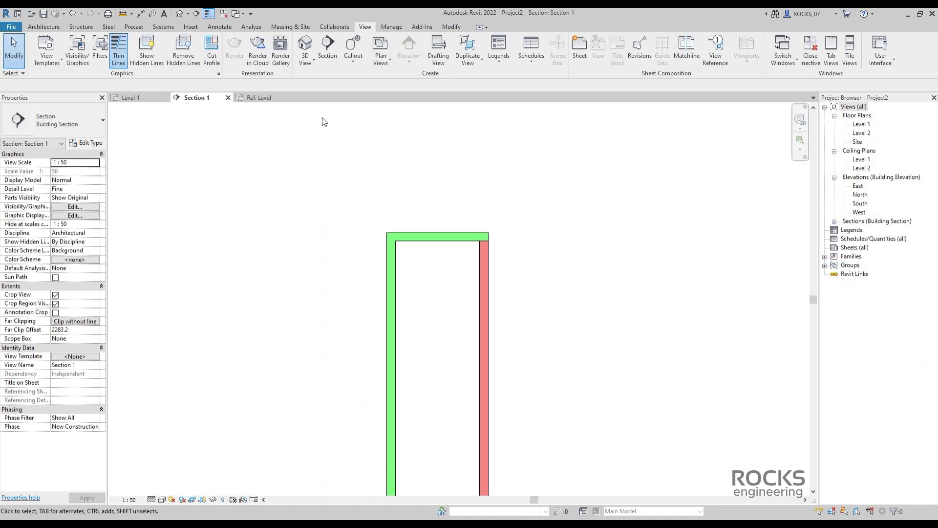
In the default 3D view, draw a chain of four angled WALL 03 segments beside the existing walls.
click(178, 16)
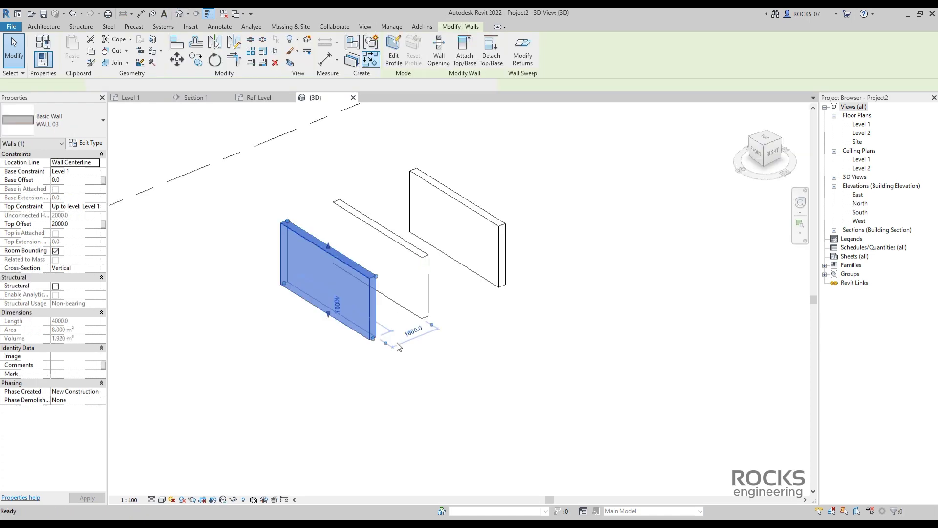
click(371, 61)
middle_drag(391, 360, 344, 189)
scroll(342, 186, down, 4)
middle_drag(403, 264, 342, 336)
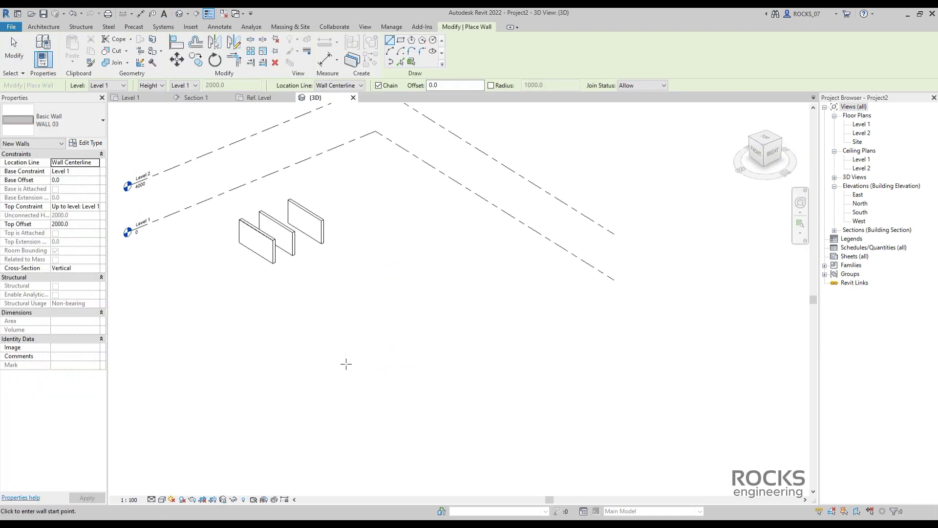
click(376, 318)
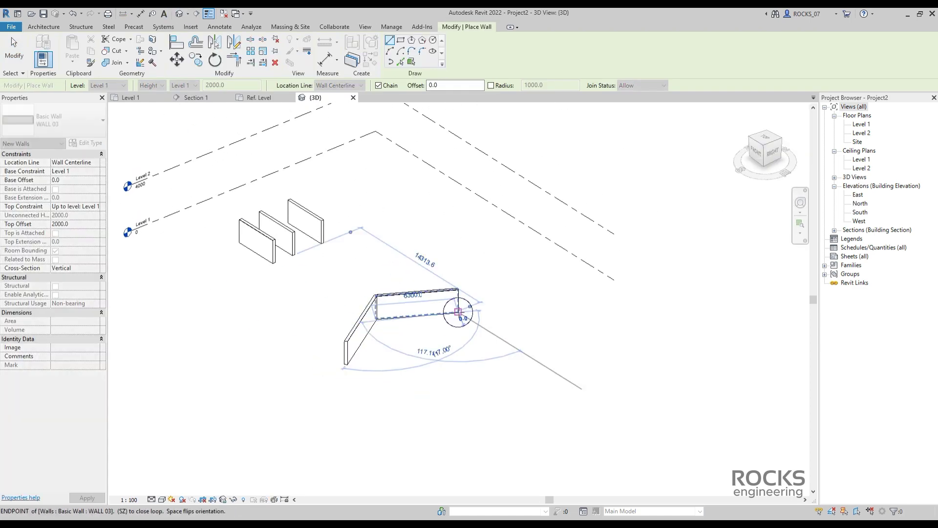
click(458, 312)
click(518, 347)
click(487, 396)
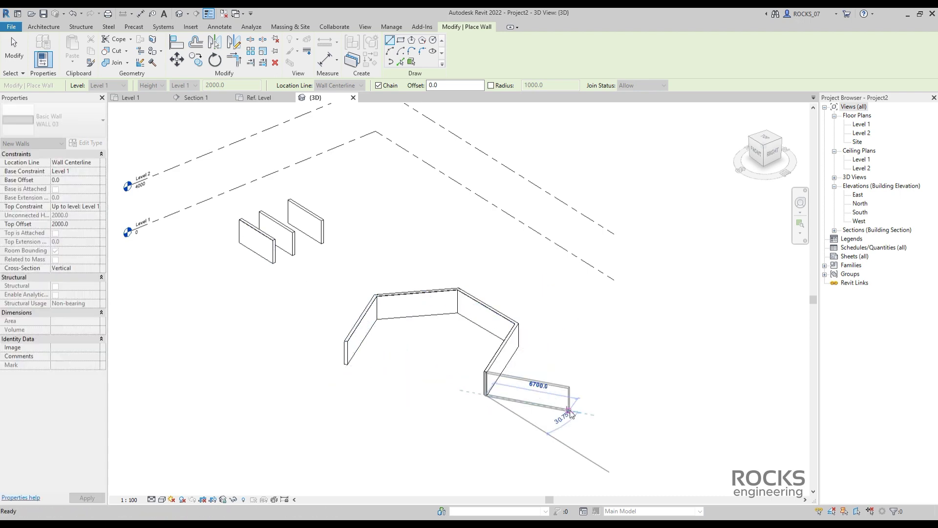
key(Escape)
key(Escape)
Set the third new wall segment's top offset to 3000.
scroll(510, 320, up, 5)
scroll(605, 350, up, 3)
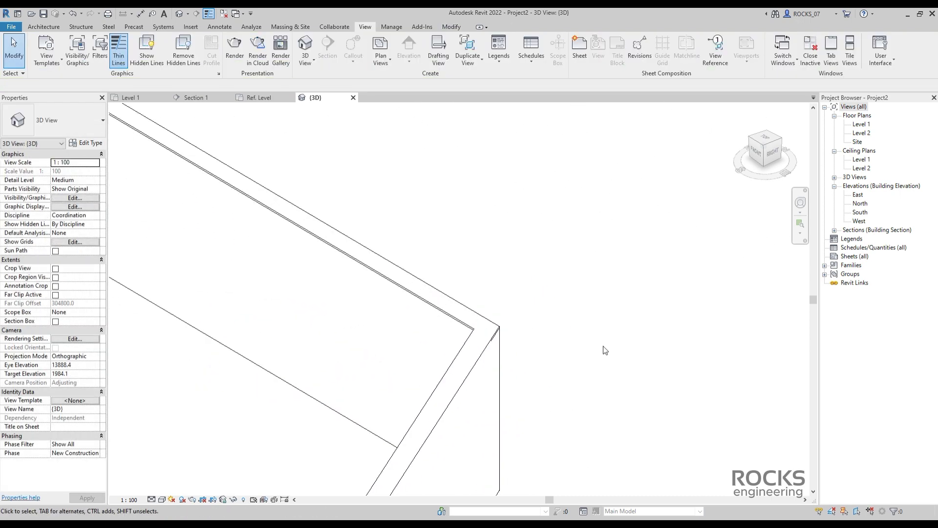
click(426, 300)
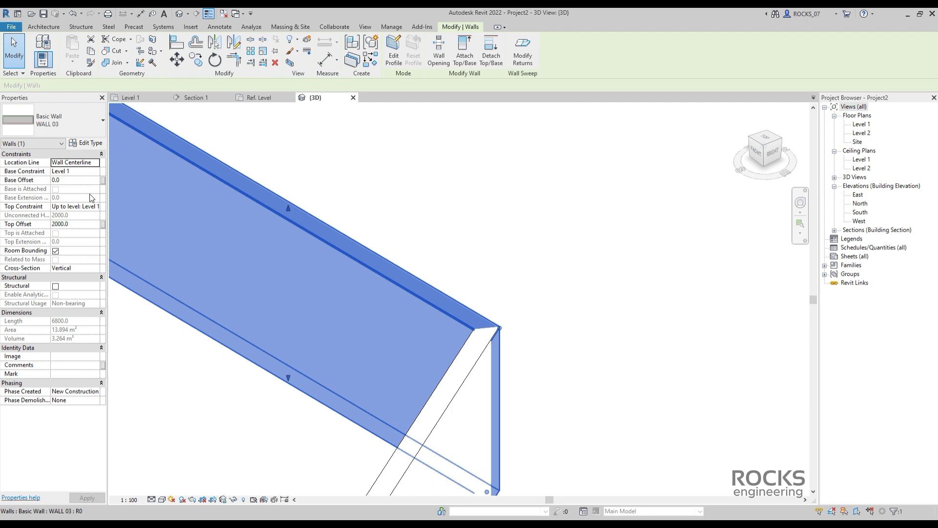
click(89, 225)
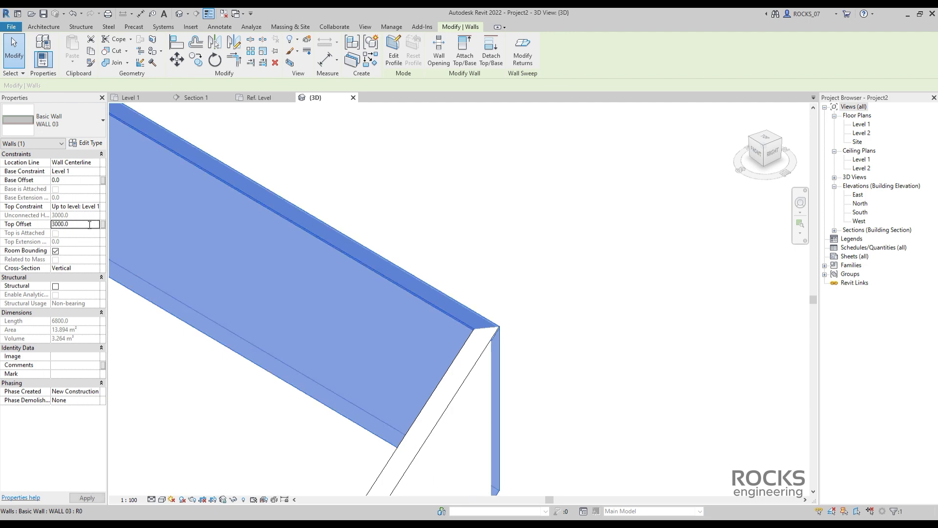
text(3000.0)
key(Return)
click(553, 294)
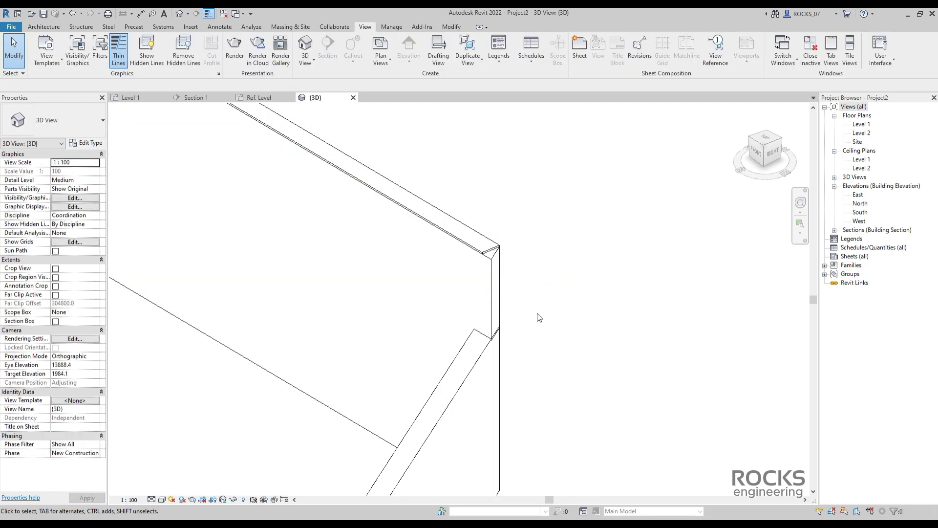
Examine the top plaster at the joints between the taller wall segment and its lower neighbours.
scroll(509, 348, up, 4)
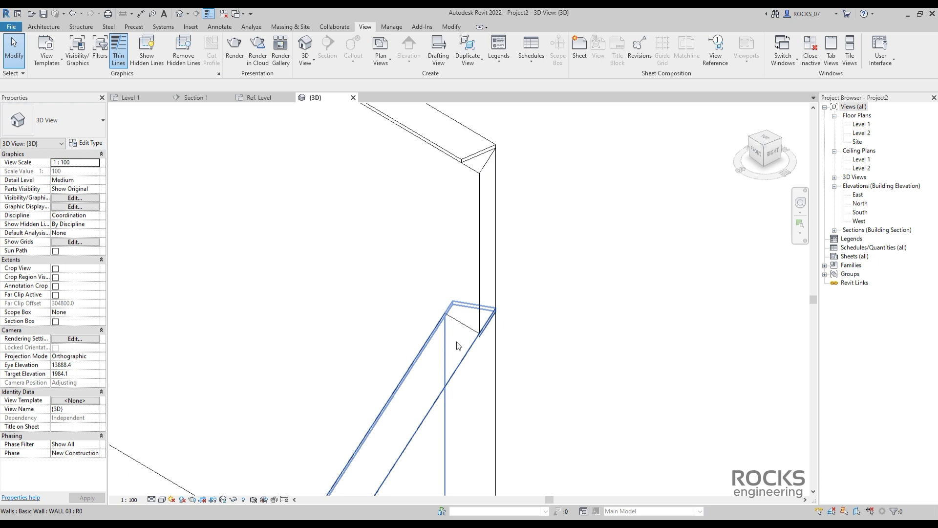
scroll(459, 346, down, 3)
scroll(289, 203, up, 3)
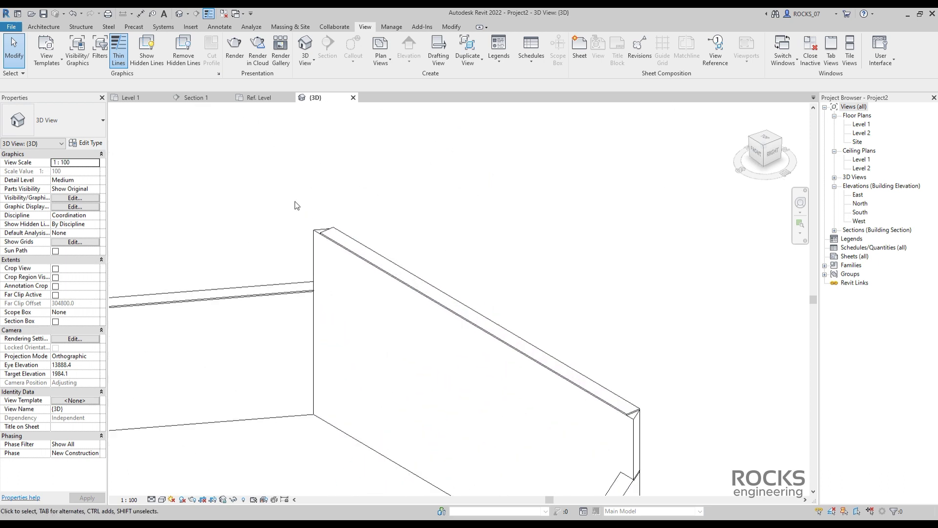
scroll(410, 291, down, 5)
middle_drag(483, 346, 492, 280)
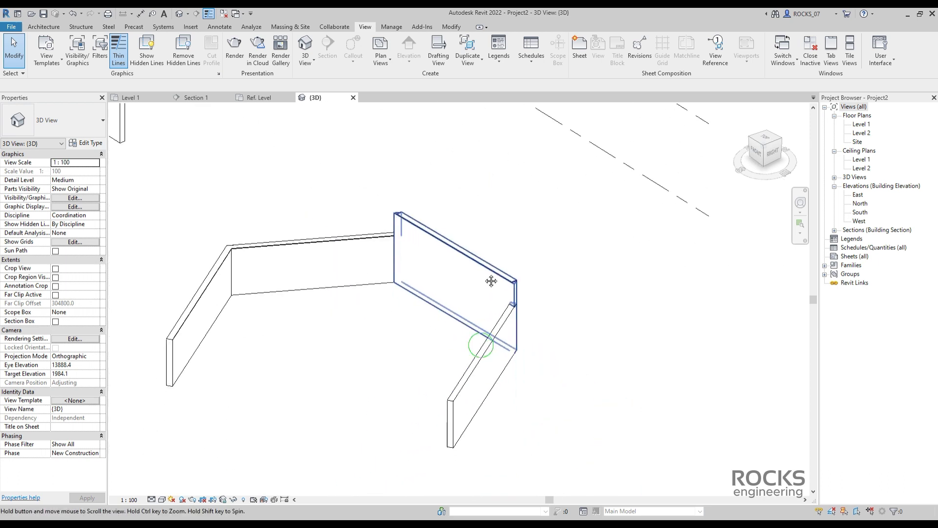
scroll(512, 314, up, 3)
shift+middle_drag(513, 315, 556, 241)
Turn off Cuts Wall for the WALL 03 top sweep, accept the type changes, and check the corner joint.
click(454, 241)
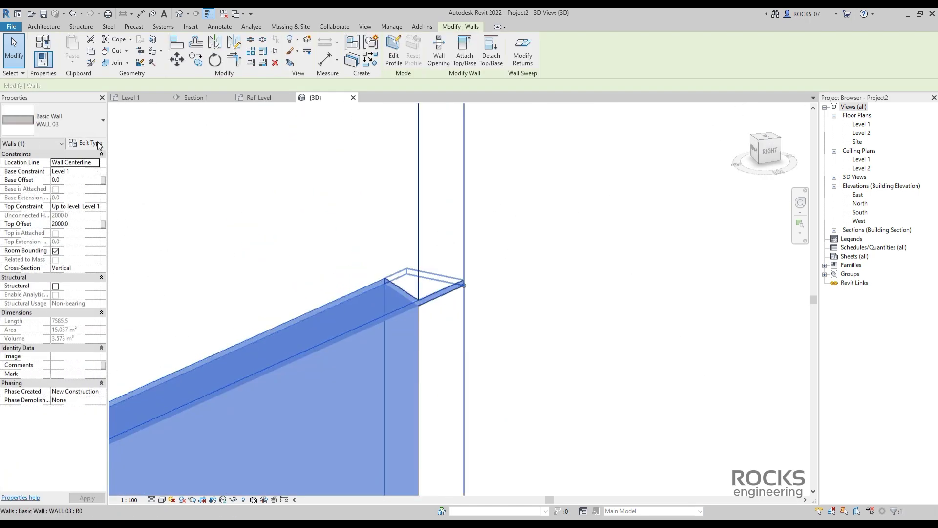
click(90, 142)
click(683, 226)
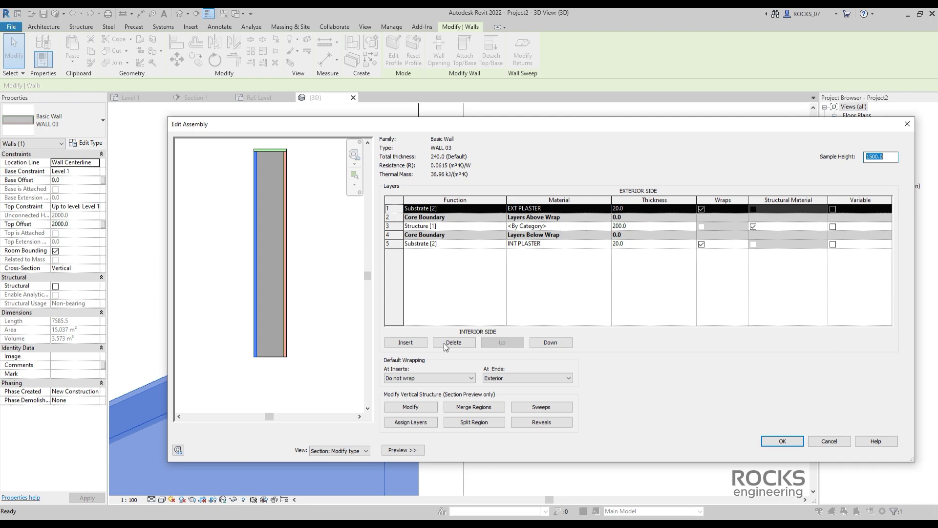
click(541, 409)
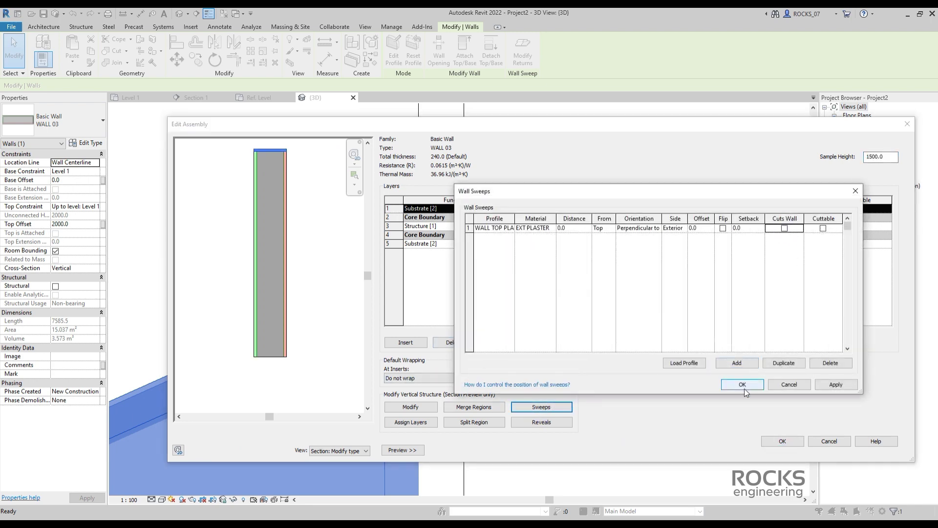
click(745, 389)
click(775, 442)
click(581, 435)
click(474, 308)
scroll(472, 304, down, 2)
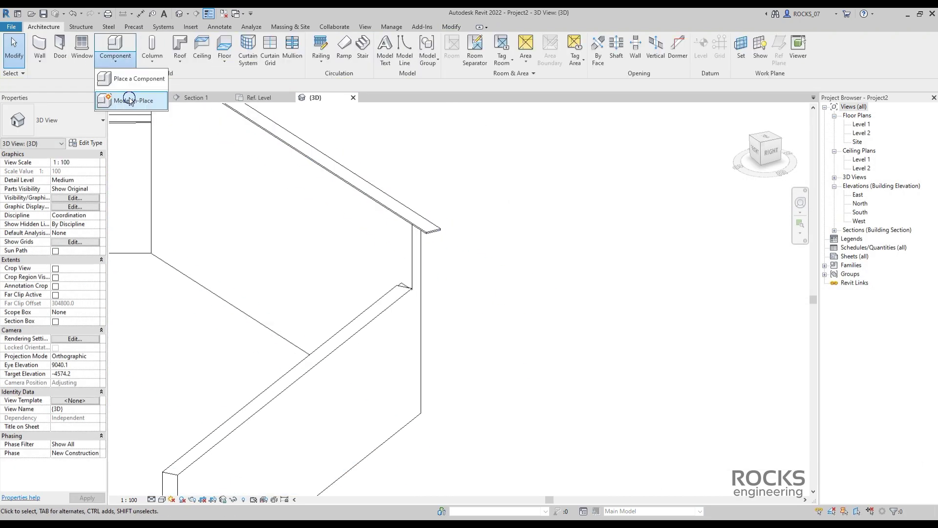
Sketch and trim a void extrusion outline at the base of the taller wall's end, beneath the protruding top plaster.
click(124, 98)
click(479, 374)
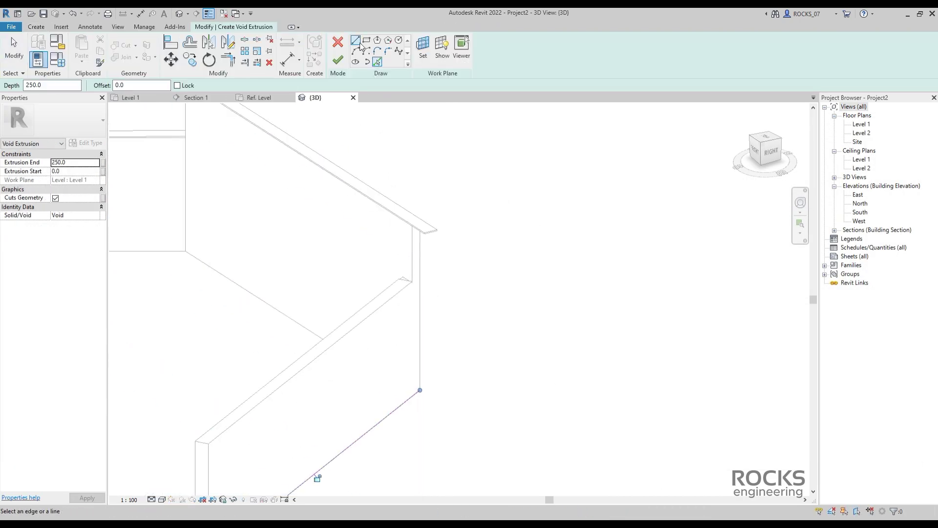
click(413, 382)
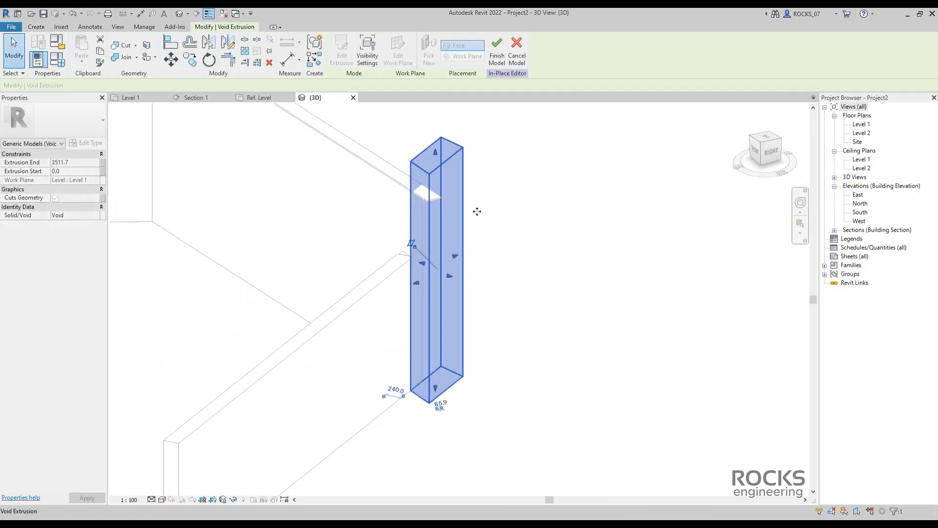
scroll(419, 262, up, 3)
shift+middle_drag(419, 261, 390, 267)
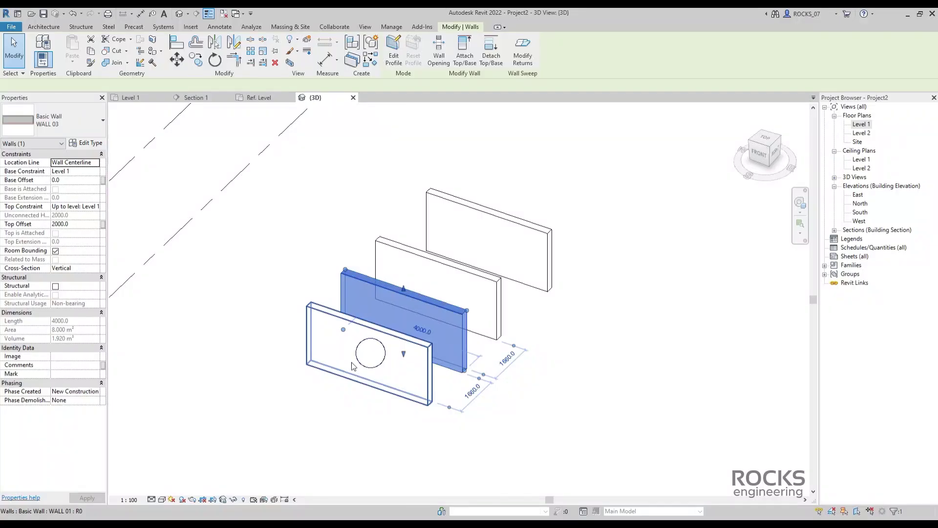
Start a wall sweep and duplicate the Cornice type as WALL TOP SWEEP.
click(44, 27)
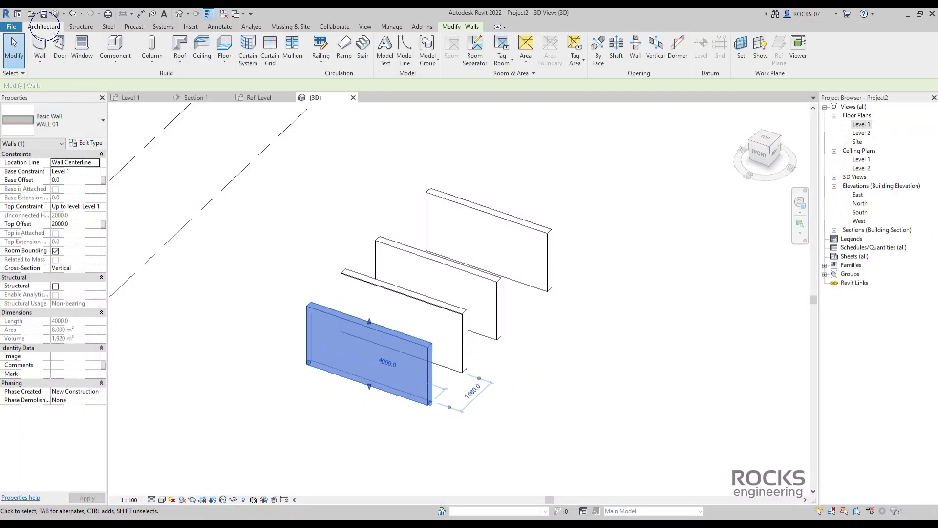
click(40, 61)
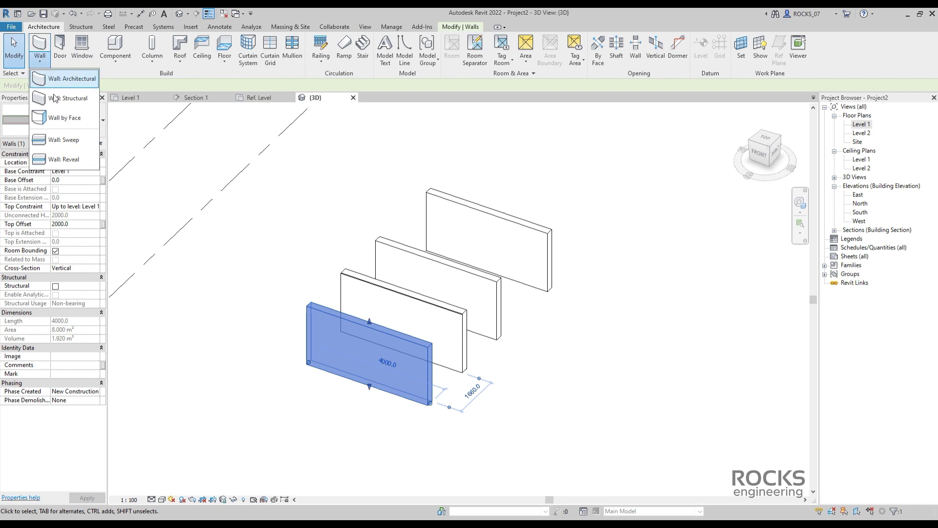
click(68, 141)
scroll(330, 301, up, 4)
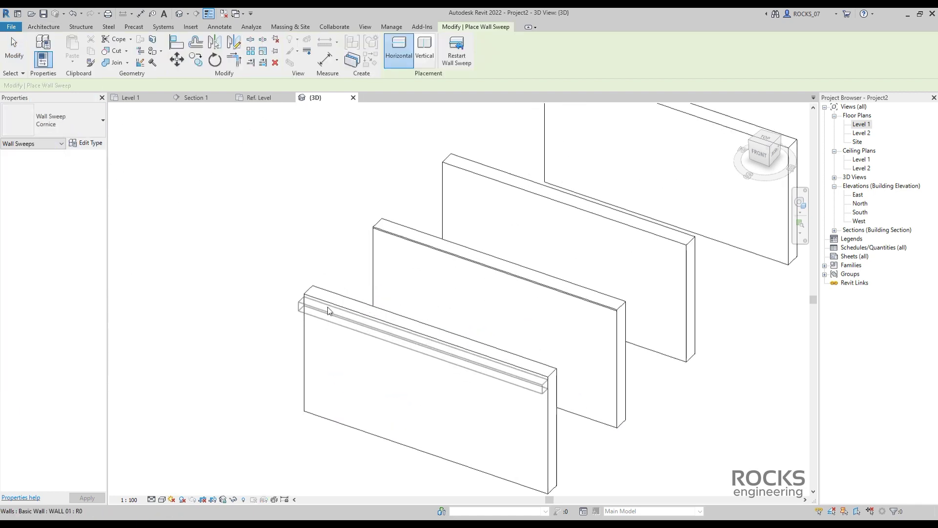
click(86, 144)
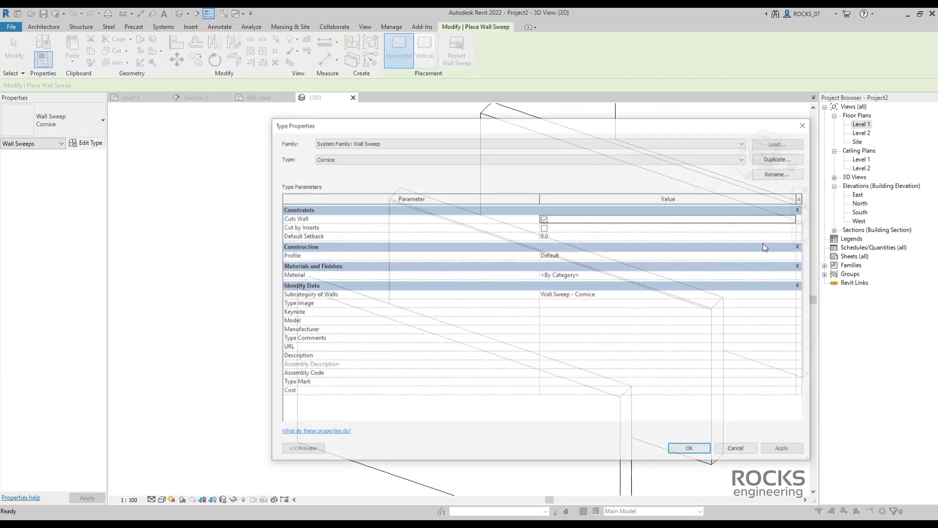
click(771, 158)
key(Return)
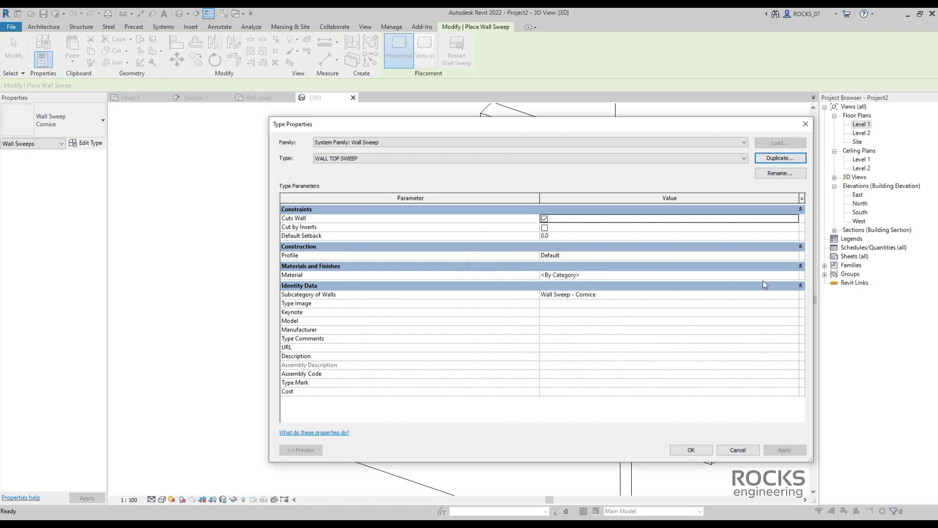
Assign the exterior plaster material and the custom top profile to the WALL TOP SWEEP type and accept the type changes.
click(776, 276)
click(796, 275)
click(370, 279)
click(624, 411)
click(795, 256)
click(684, 281)
click(690, 449)
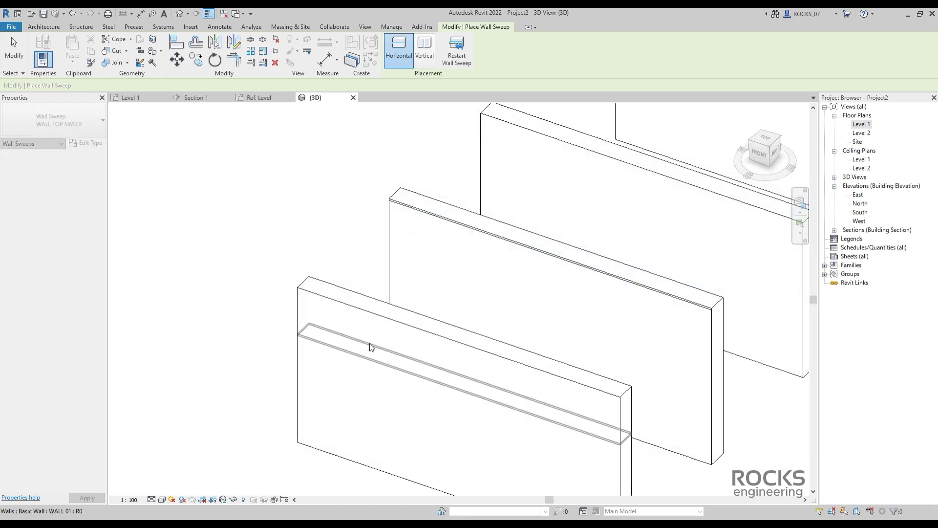
Place a horizontal WALL TOP SWEEP along the front WALL 01 wall, finish placement, and open Section 1.
click(370, 312)
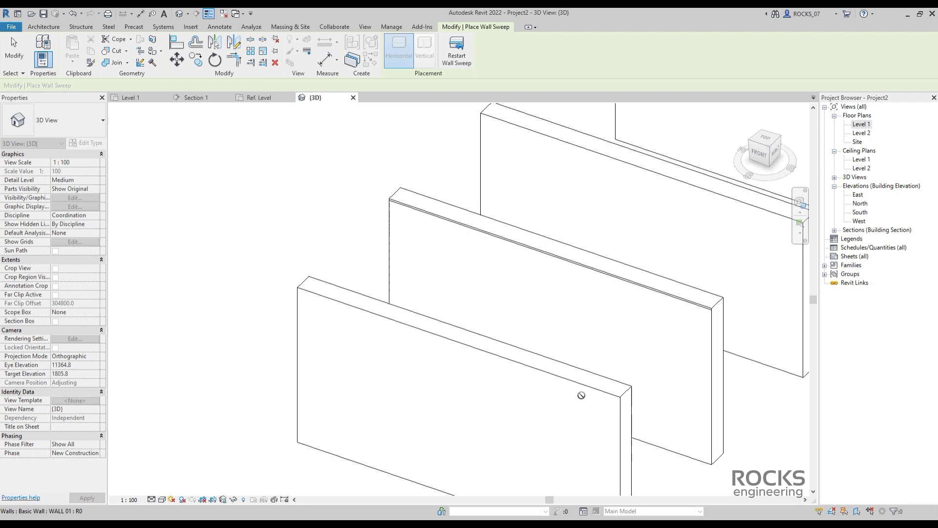
middle_drag(601, 404, 540, 308)
key(Escape)
key(Escape)
key(ctrl+Tab)
key(ctrl+Tab)
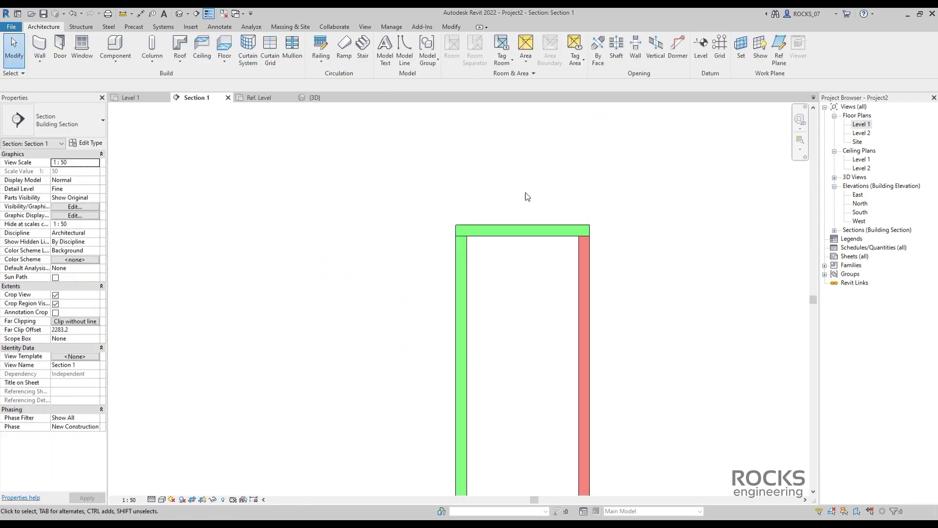
In Section 1, join the wall top sweep with the WALL 01 wall so both plaster layers merge at the corner.
click(528, 230)
middle_drag(593, 320, 450, 334)
scroll(300, 260, up, 2)
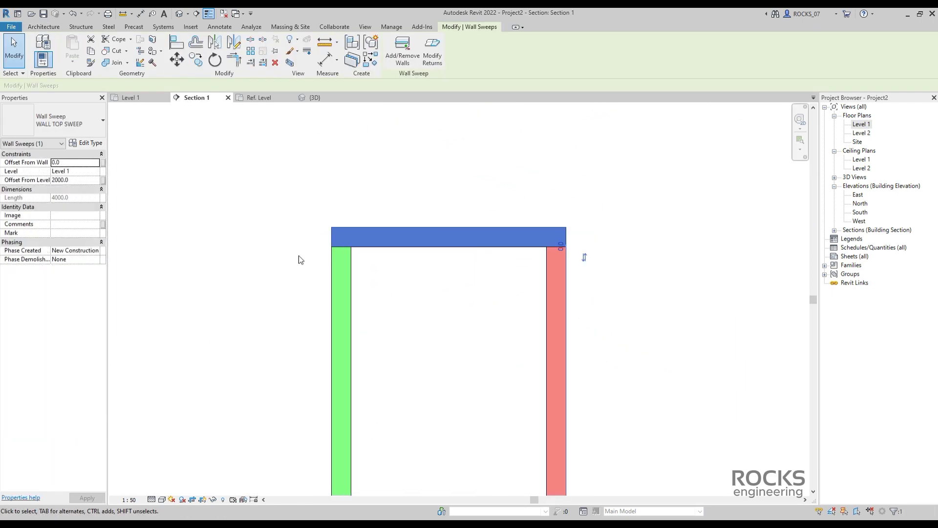
key(Escape)
scroll(331, 256, up, 3)
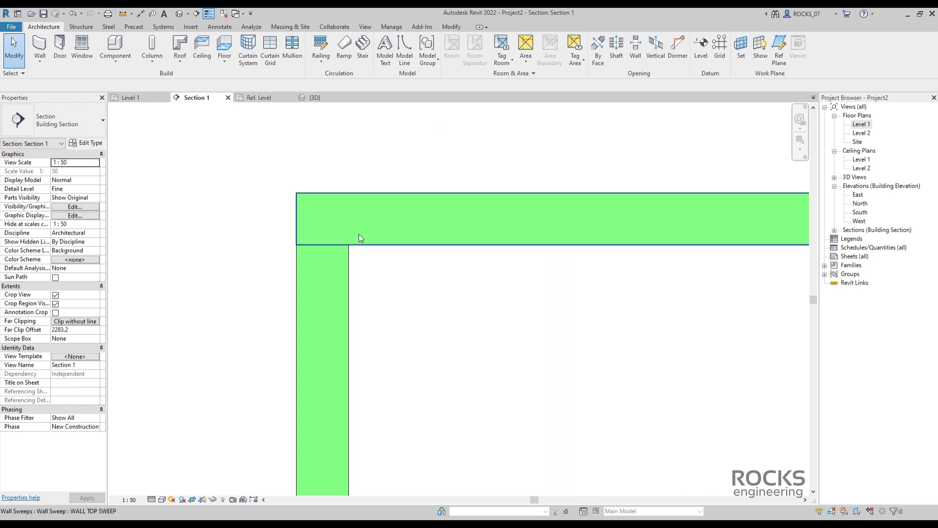
click(451, 30)
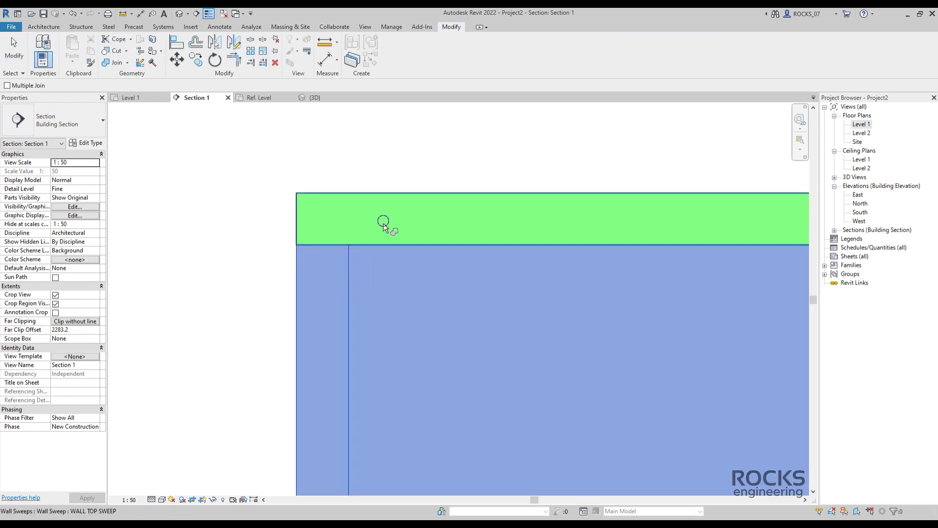
scroll(326, 230, down, 4)
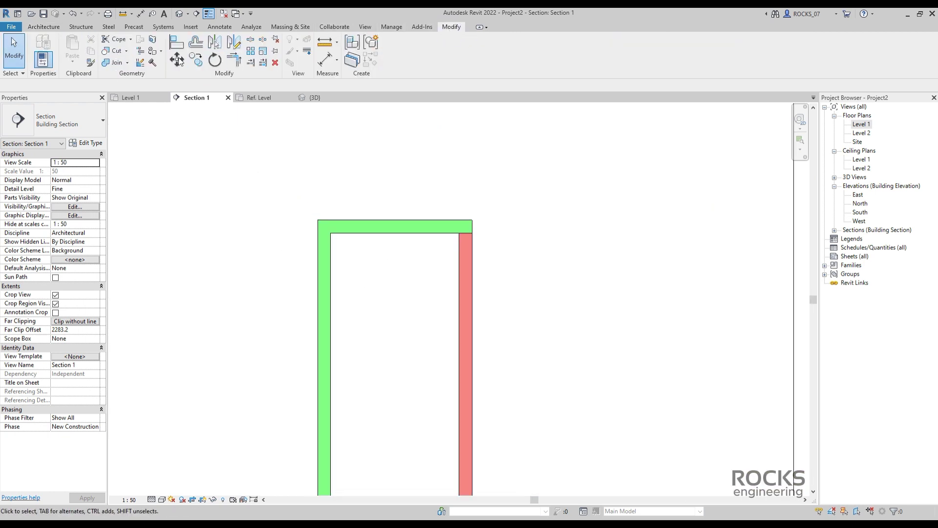
In the default 3D view, enable Multiple Join for joining geometry along the angled wall chain.
click(179, 14)
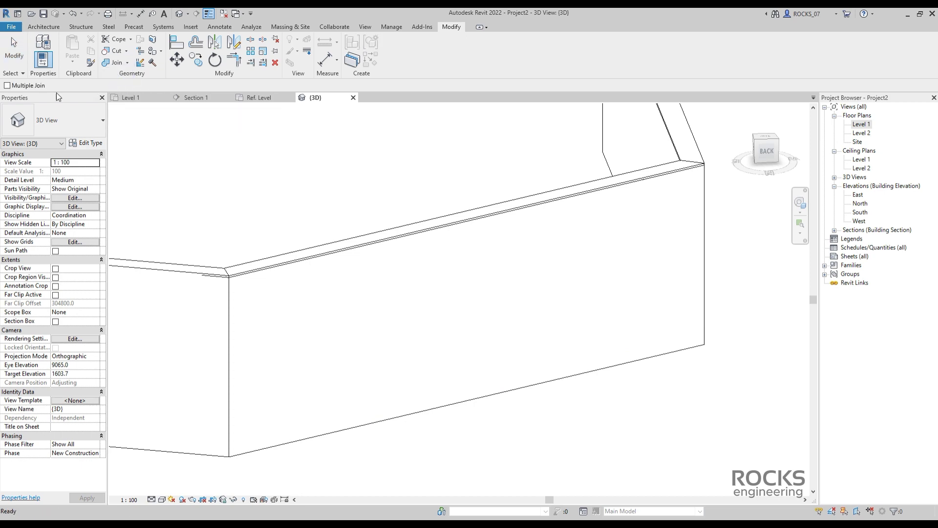
click(8, 85)
shift+middle_drag(243, 264, 352, 370)
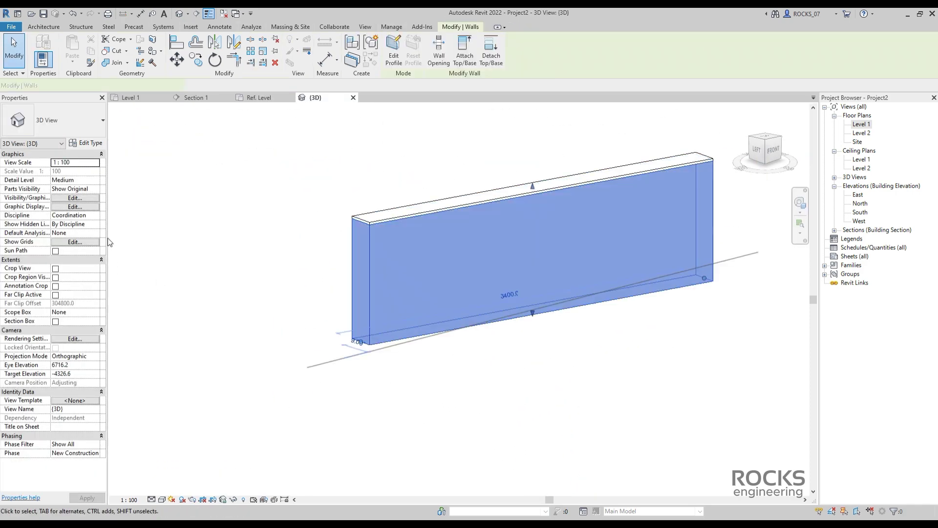
Set the separate short WALL 01 wall's top offset to 500.
click(83, 223)
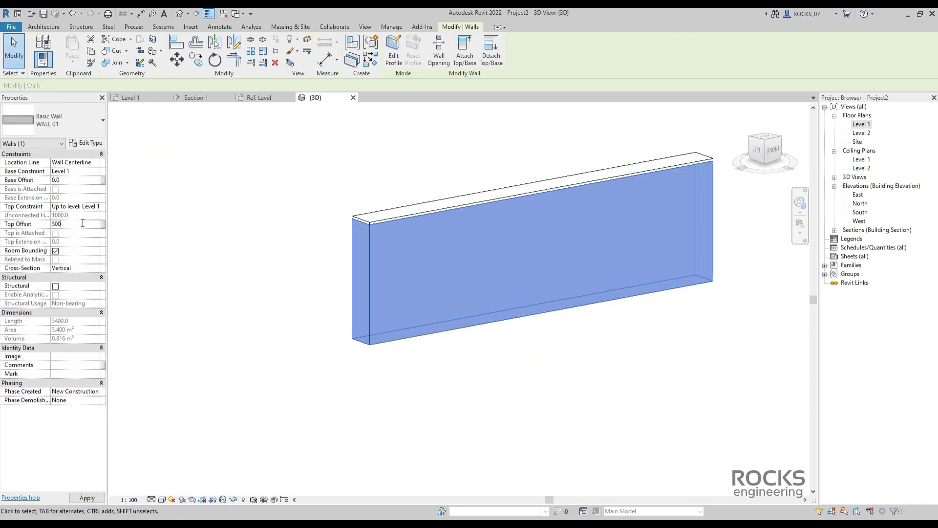
text(500)
key(Return)
click(503, 299)
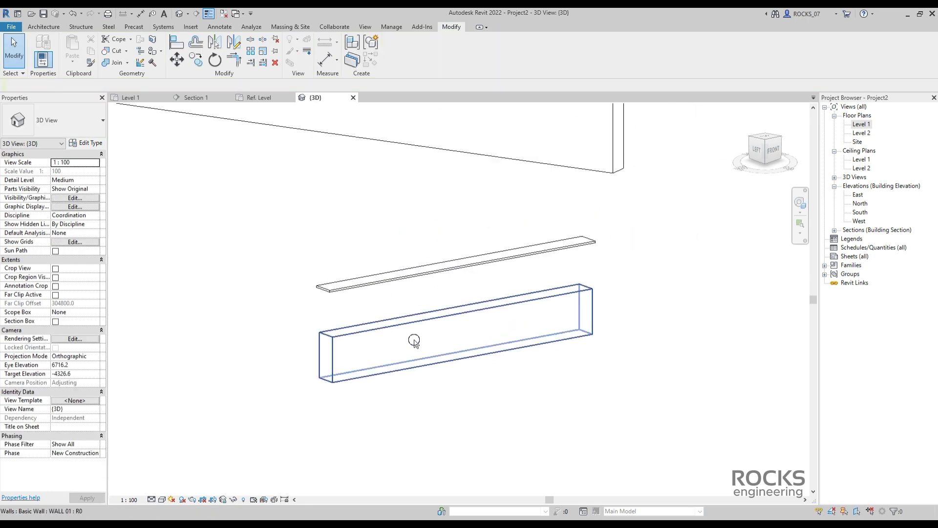
Try lowering the detached top sweep onto the shortened wall through its Offset From Level, and undo that change.
click(414, 340)
click(377, 278)
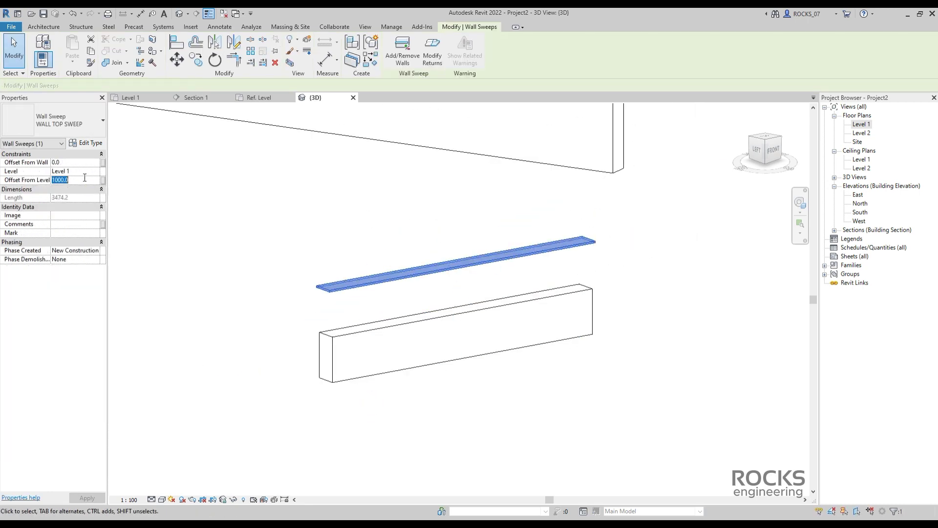
key(Return)
key(Escape)
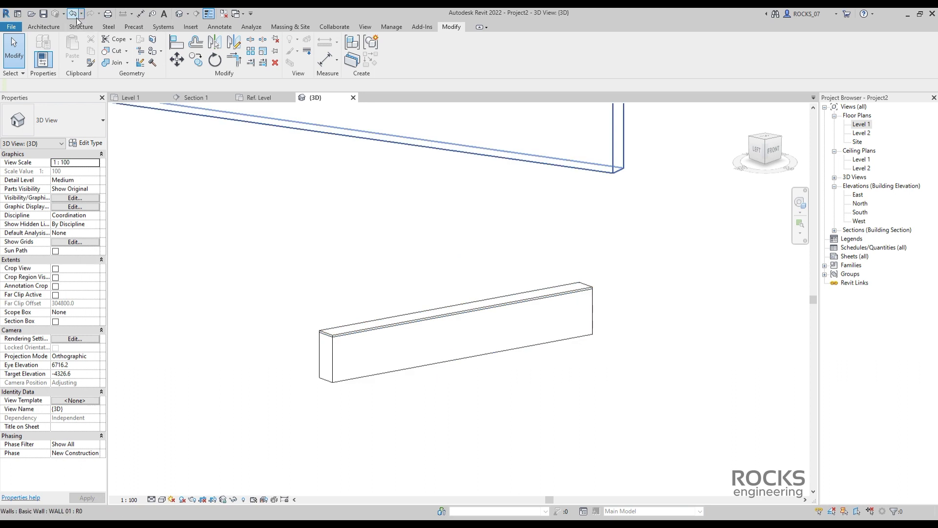
click(73, 14)
Align the detached top sweep with the top face of the shortened WALL 01 wall.
scroll(343, 316, up, 2)
key(a)
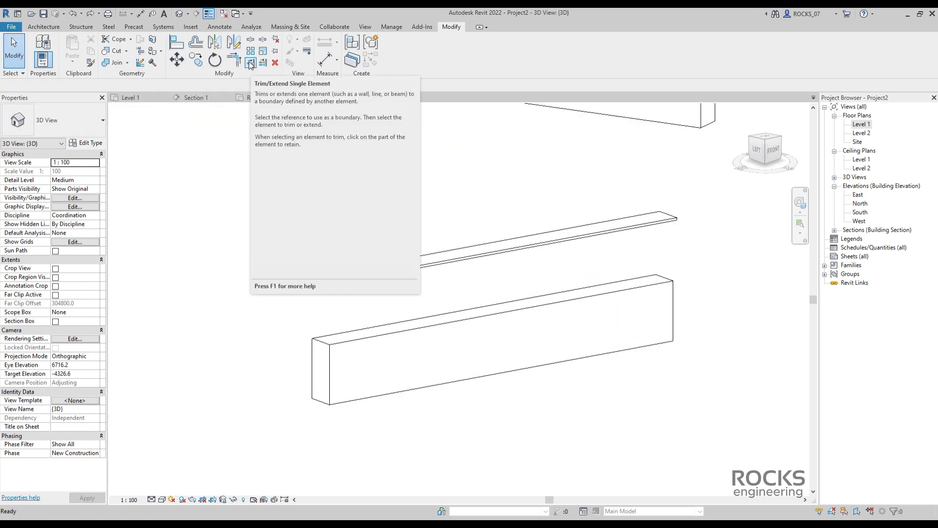
key(a)
key(l)
scroll(384, 329, up, 2)
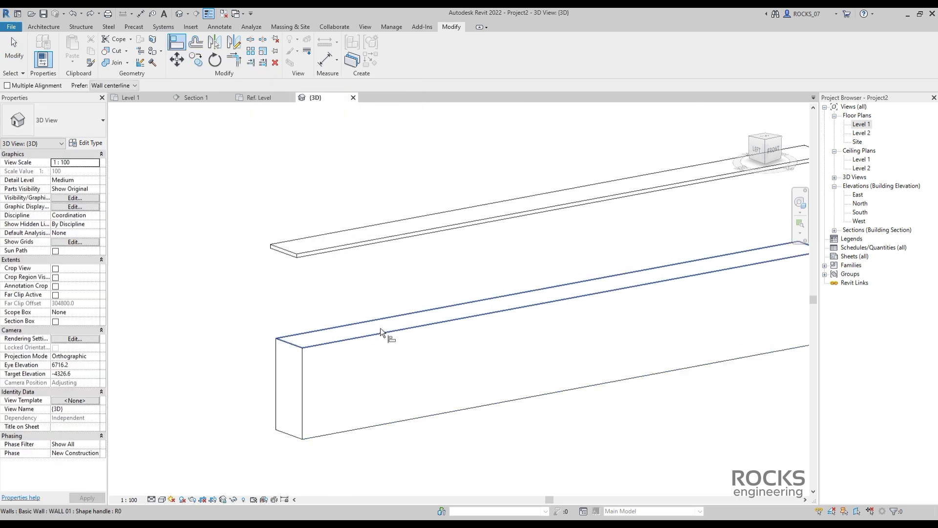
scroll(348, 253, down, 2)
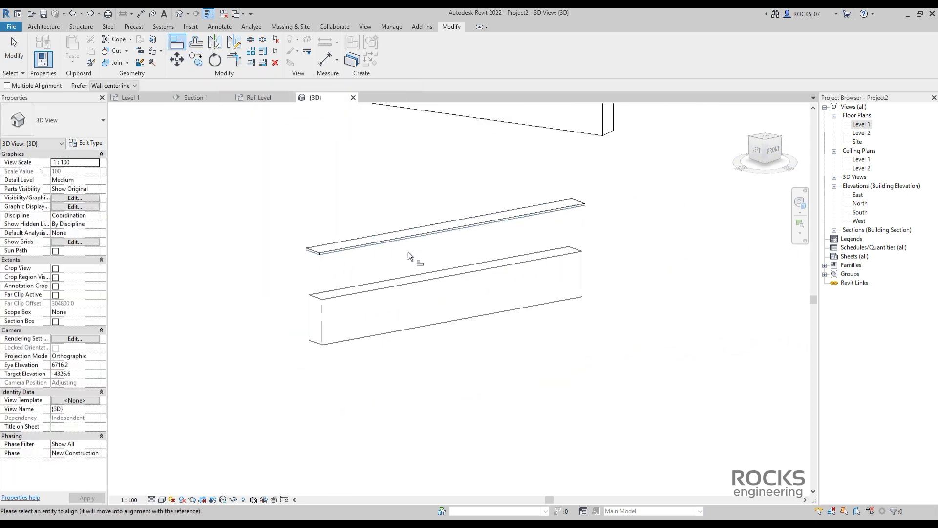
click(409, 247)
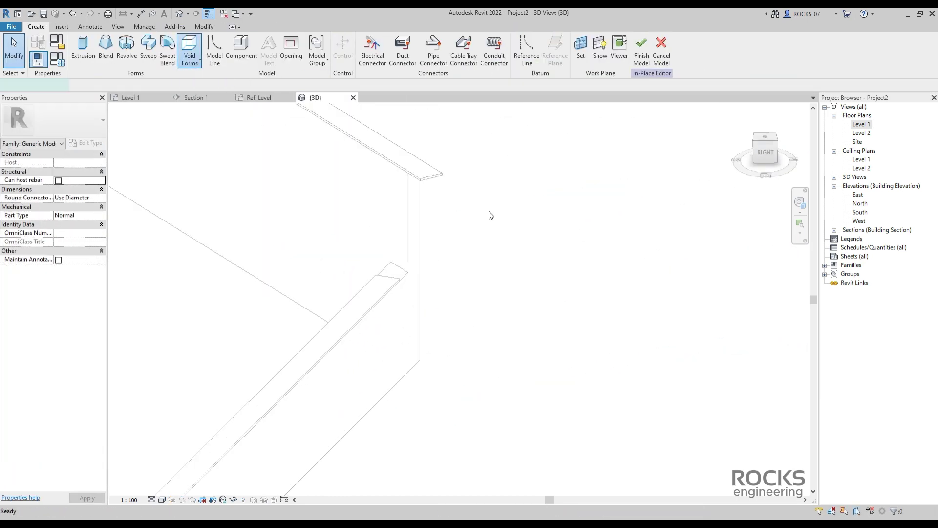
Draw chained boundary lines for a void extrusion beside the tall wall's corner, around the plaster overhang.
click(452, 335)
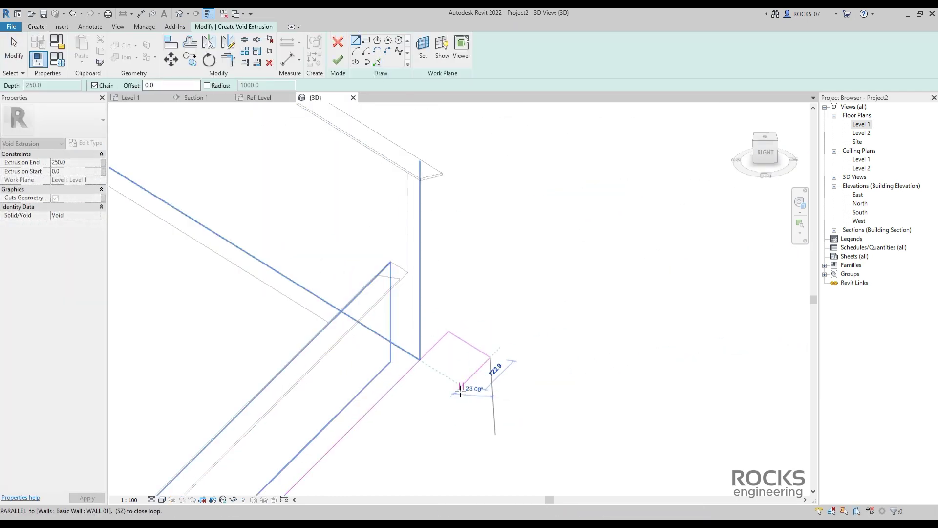
click(471, 384)
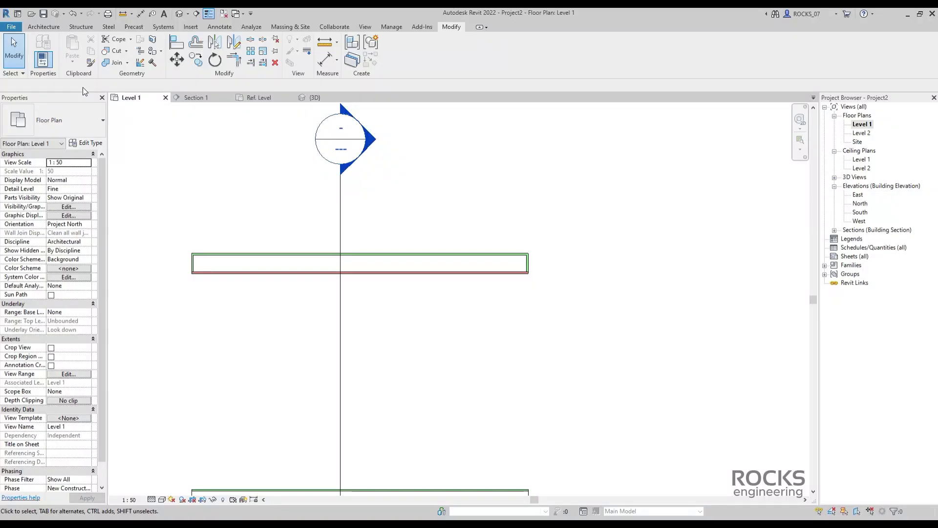
Start a floor in the Level 1 plan and duplicate the Generic 150mm type as WALL TOP PLASTER.
click(224, 47)
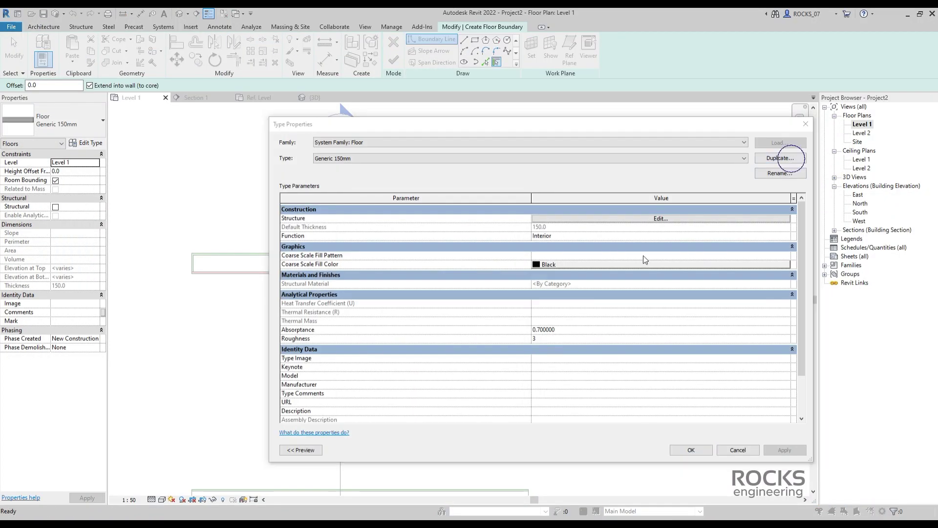
click(780, 158)
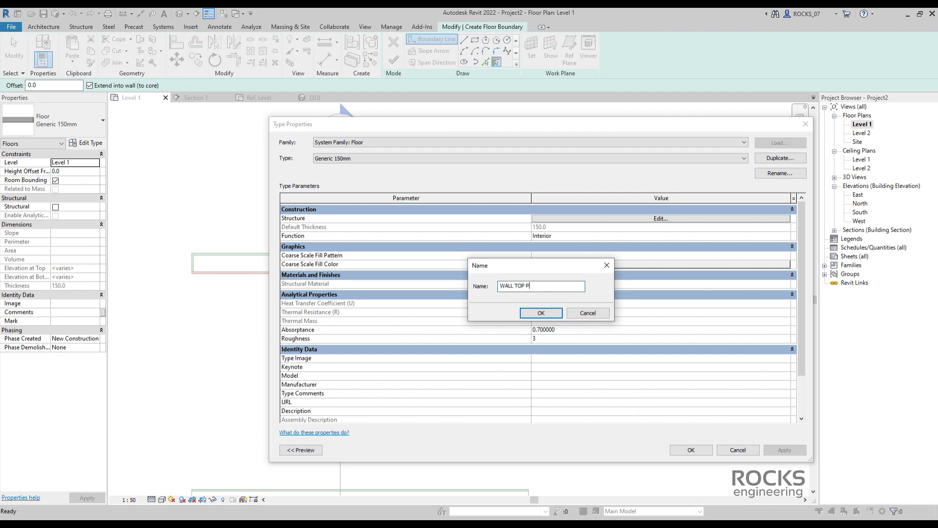
text(WALL TOP PLASTER)
key(Return)
Define the WALL TOP PLASTER floor structure as a 20 mm Substrate [2] layer in EXT PLASTER and accept the type.
click(567, 219)
click(534, 217)
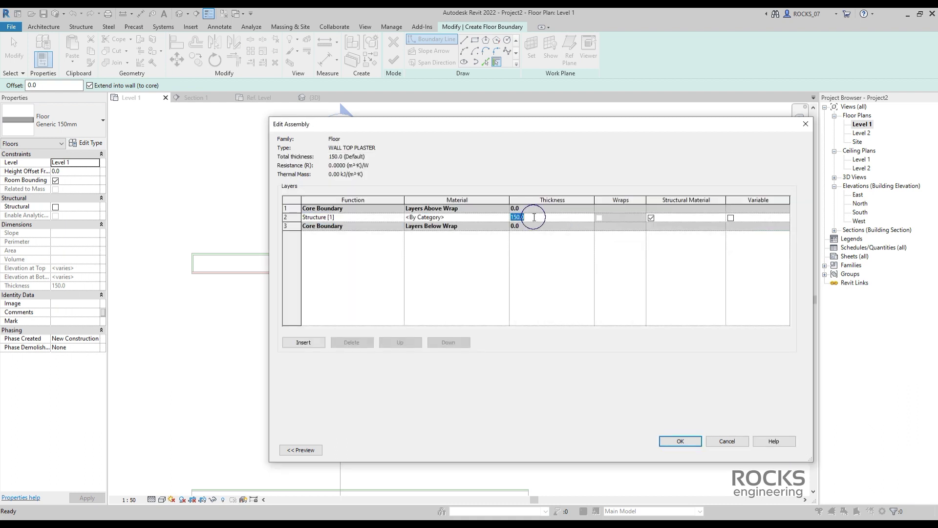
click(323, 234)
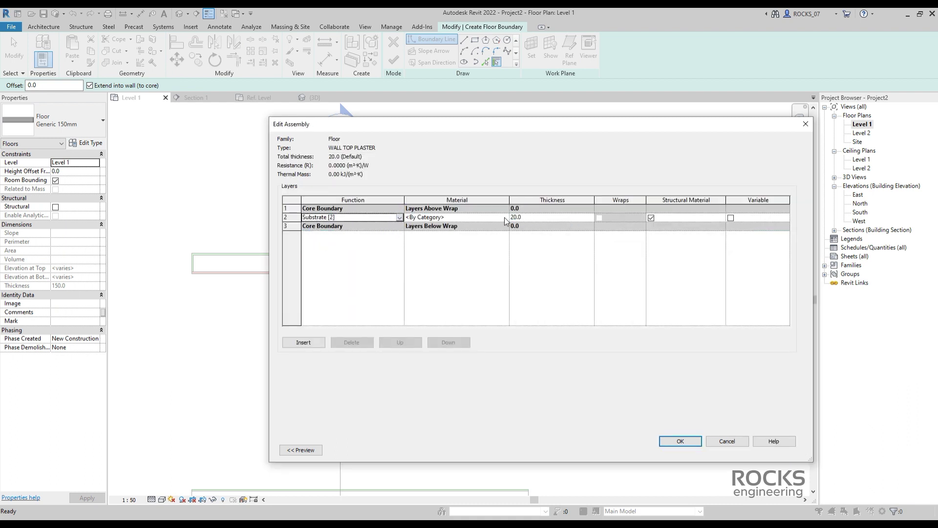
click(504, 217)
click(626, 412)
click(681, 441)
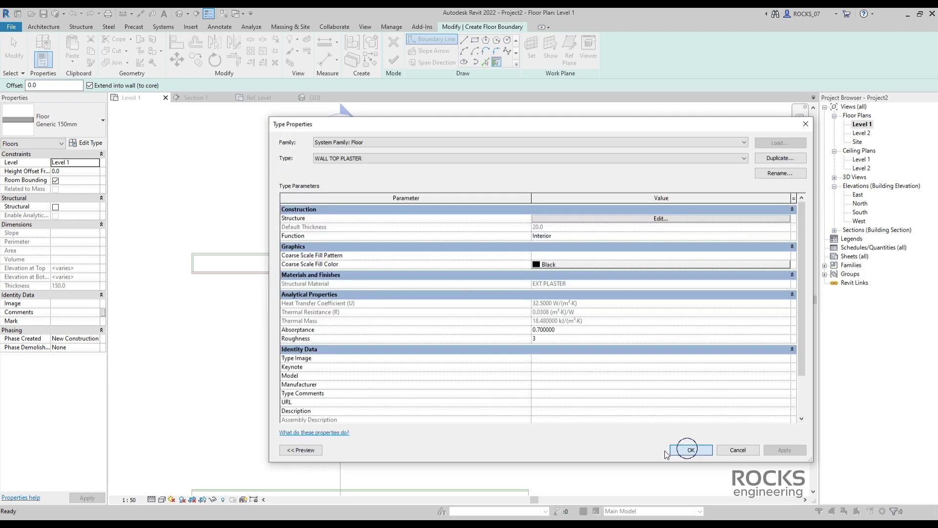
click(686, 446)
Sketch a rectangular floor boundary over the WALL 01 wall's full outline and finish it without attaching walls.
click(474, 41)
scroll(531, 256, up, 3)
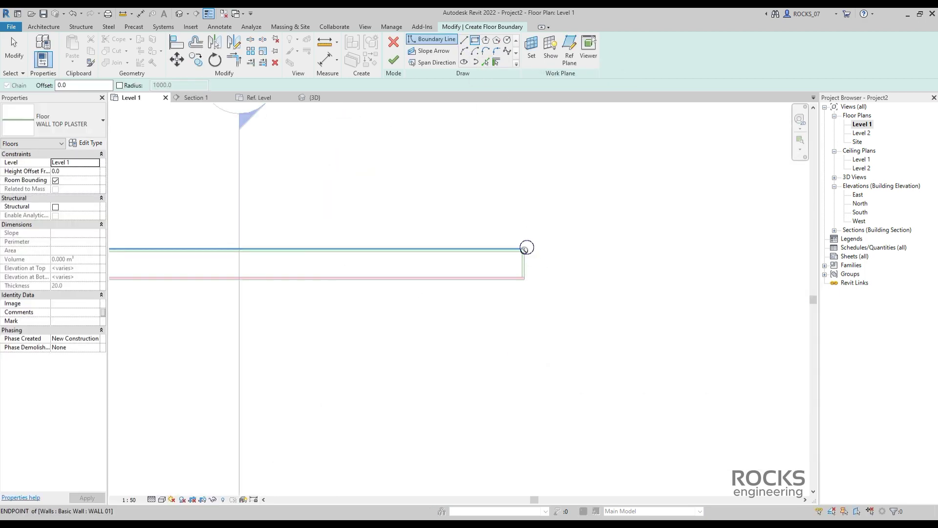
click(525, 250)
scroll(514, 266, down, 4)
scroll(263, 278, up, 6)
click(273, 279)
click(394, 60)
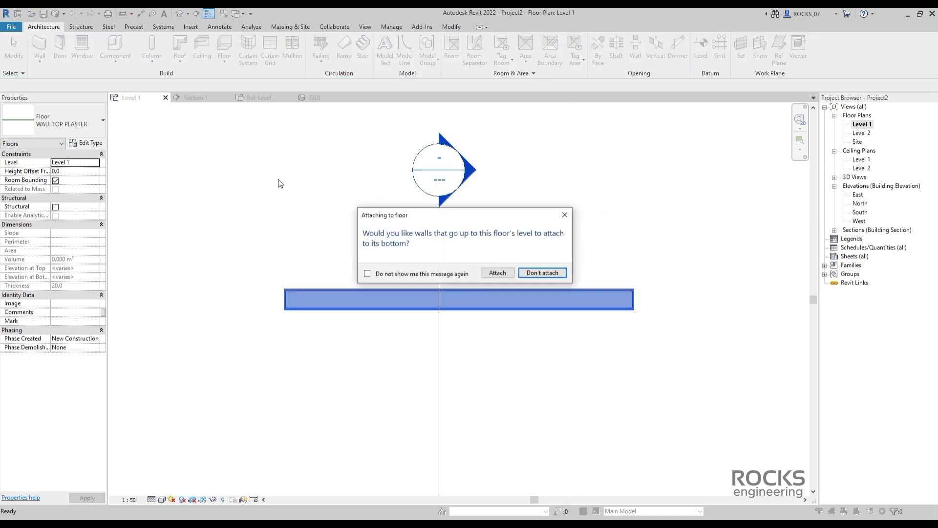
key(Return)
In the default 3D view, set the plaster floor's height offset from its level to 1500.
click(181, 14)
shift+middle_drag(507, 272, 533, 296)
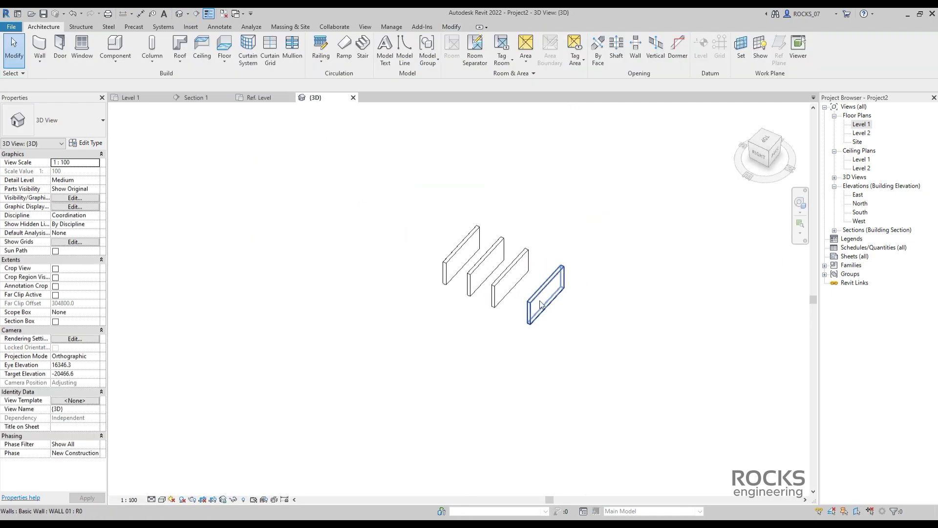
scroll(541, 306, up, 4)
click(527, 350)
middle_drag(528, 334, 390, 321)
click(75, 171)
text(1500)
Align the plaster floor with the top face of the WALL 01 wall, and select that wall.
scroll(435, 271, up, 4)
click(176, 42)
click(293, 269)
scroll(293, 317, up, 2)
click(324, 304)
scroll(369, 335, down, 5)
click(372, 332)
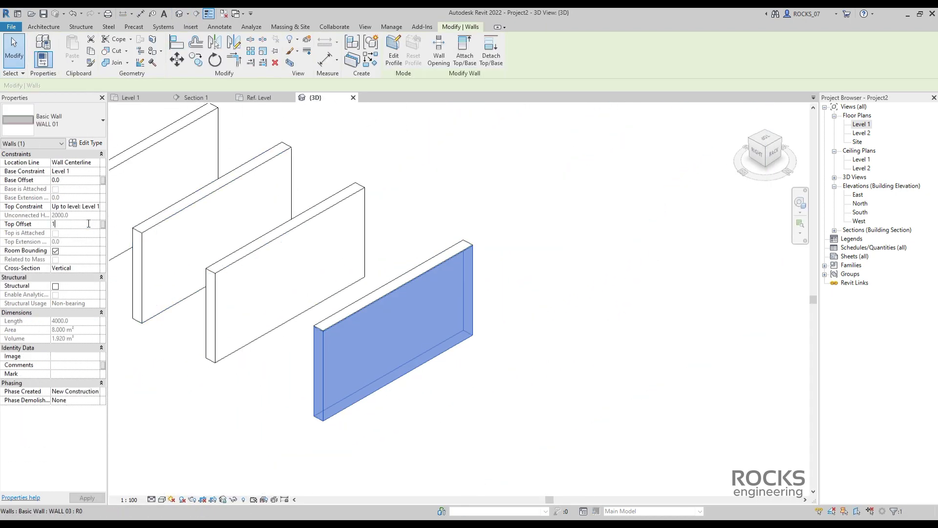
In Section 1, change the function of the EXT PLASTER layer in the WALL TOP PLASTER floor type and accept the type.
click(131, 98)
click(196, 98)
scroll(415, 345, up, 4)
click(356, 201)
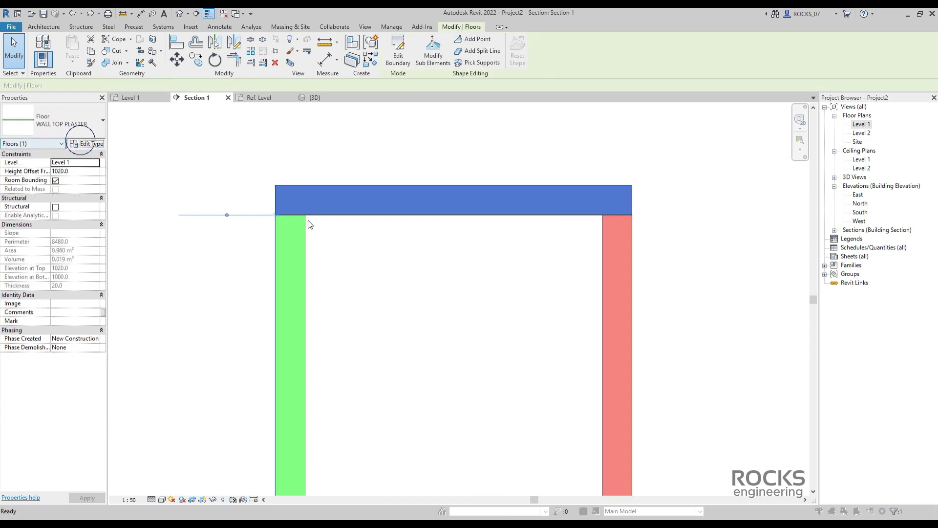
click(81, 143)
click(553, 220)
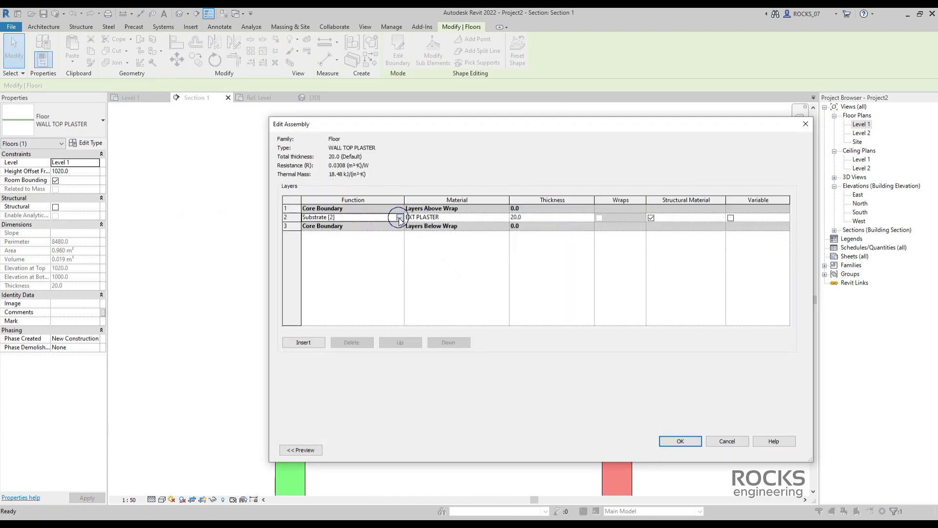
click(399, 218)
click(316, 226)
click(681, 442)
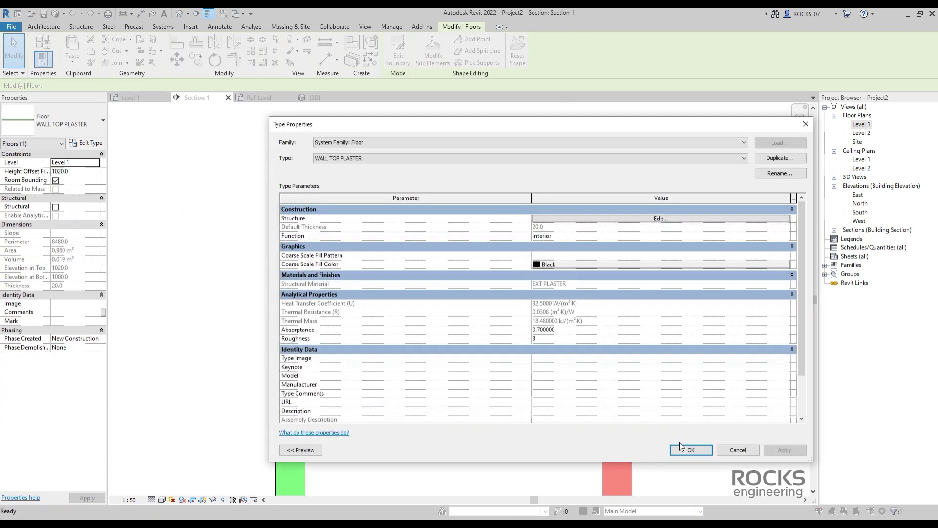
click(671, 454)
click(183, 279)
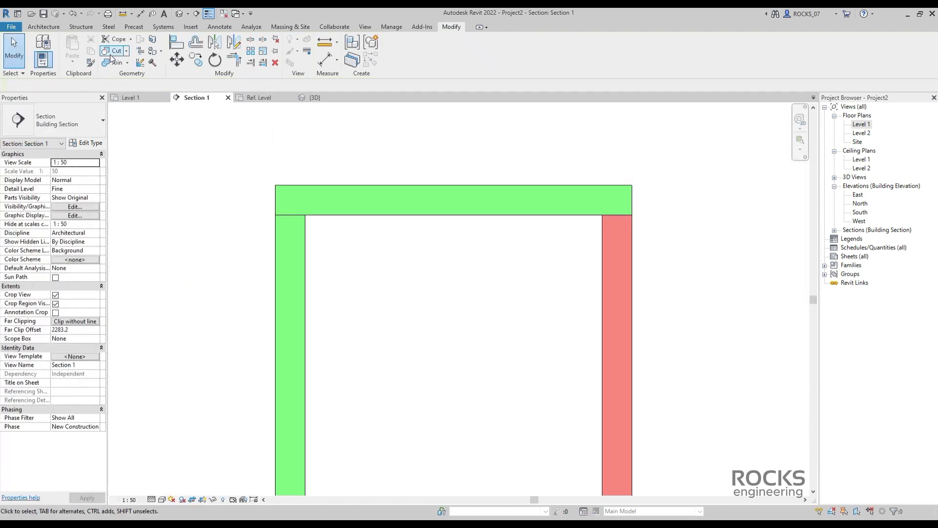
Join the geometry of the wall in Section 1 with the plaster floor resting on its top.
click(324, 256)
click(331, 203)
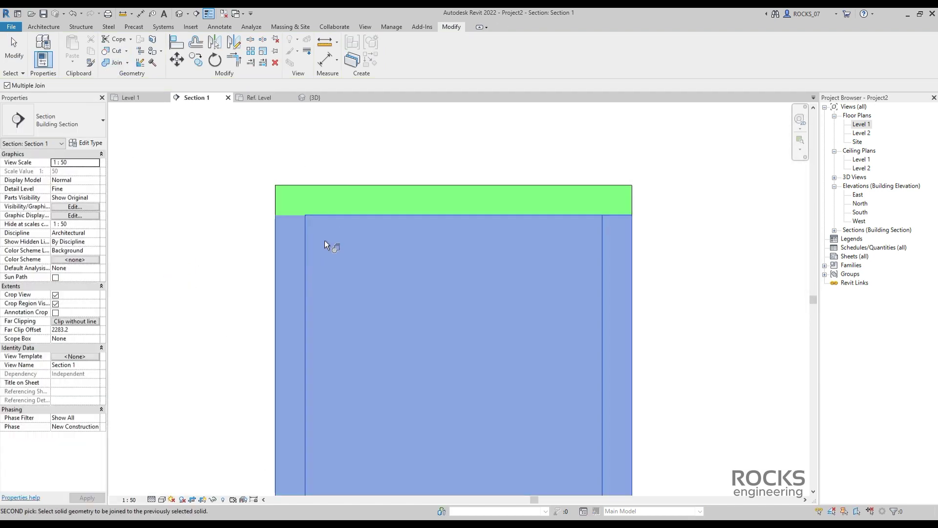
key(Escape)
scroll(212, 298, down, 2)
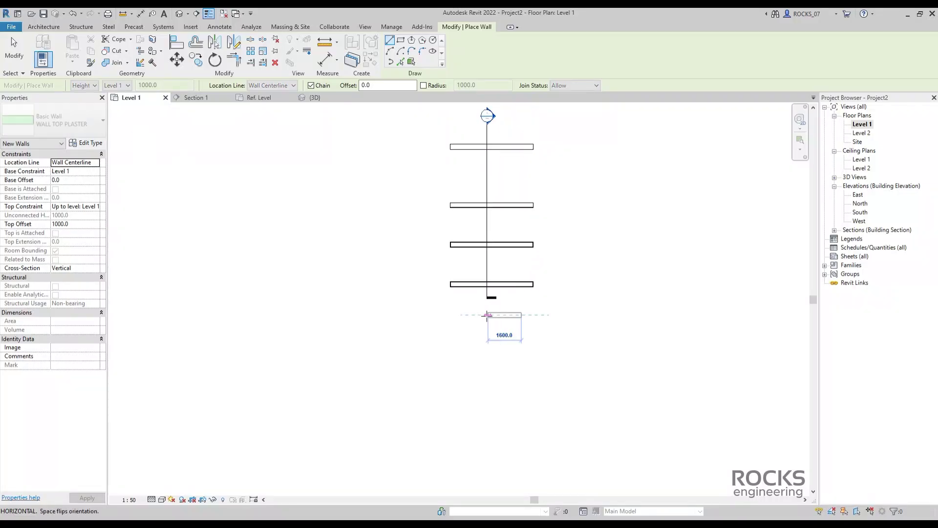
Draw a horizontal WALL TOP PLASTER wall about 2500 mm long, south of the existing walls in the Level 1 plan.
scroll(495, 322, up, 3)
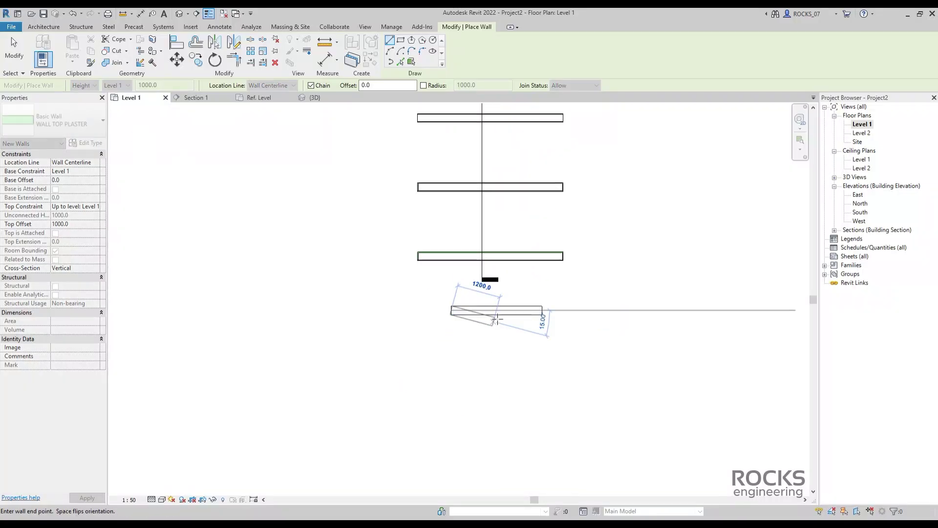
click(468, 314)
key(Escape)
key(Escape)
Extend the Section 1 line southward in the Level 1 plan so it cuts through the new plaster wall.
click(480, 273)
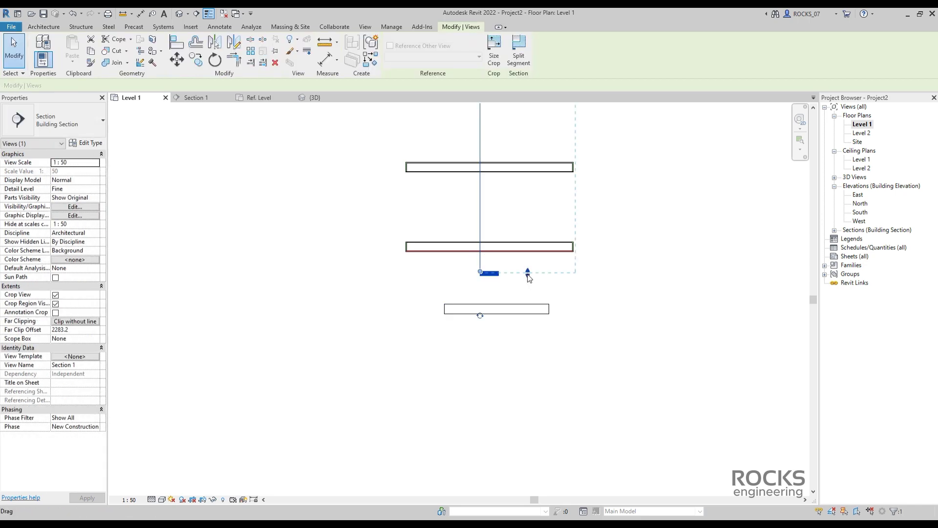
drag(483, 274, 482, 356)
scroll(468, 341, down, 1)
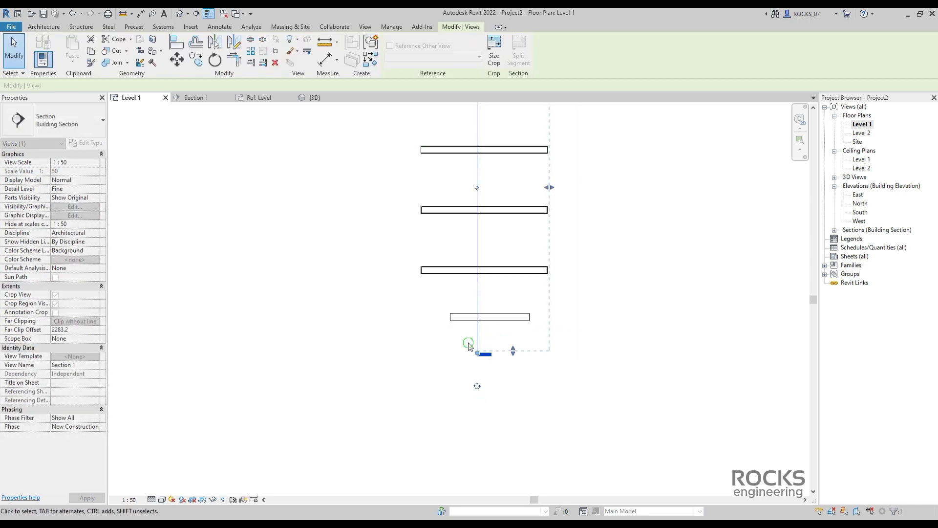
middle_drag(469, 343, 460, 396)
click(461, 395)
scroll(469, 210, down, 1)
middle_drag(470, 196, 465, 284)
Open Section 1 and inspect the WALL TOP PLASTER wall in section.
double_click(464, 190)
scroll(503, 318, down, 6)
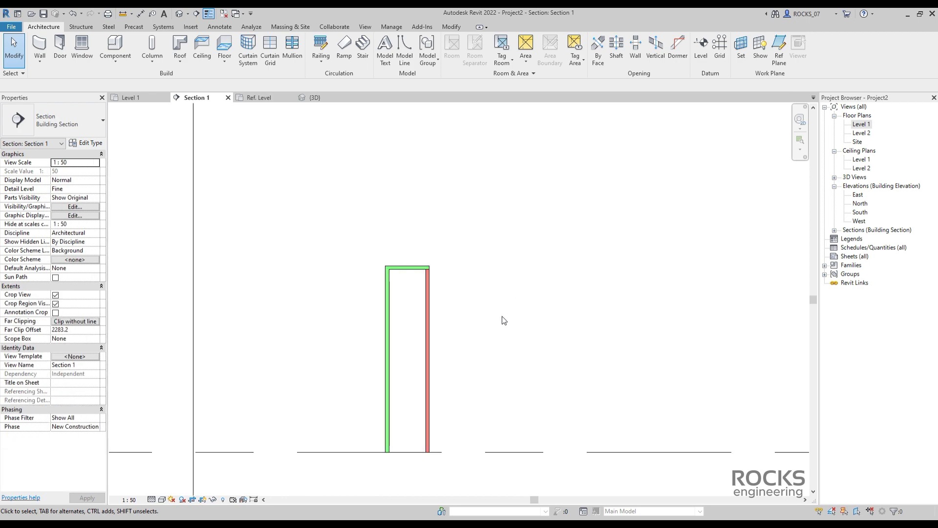
scroll(538, 310, up, 6)
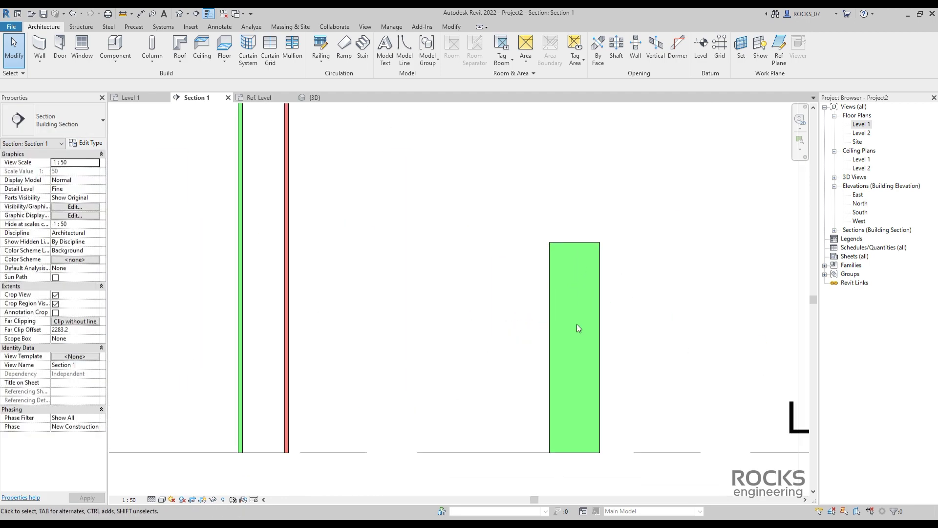
click(572, 309)
middle_drag(572, 309, 429, 282)
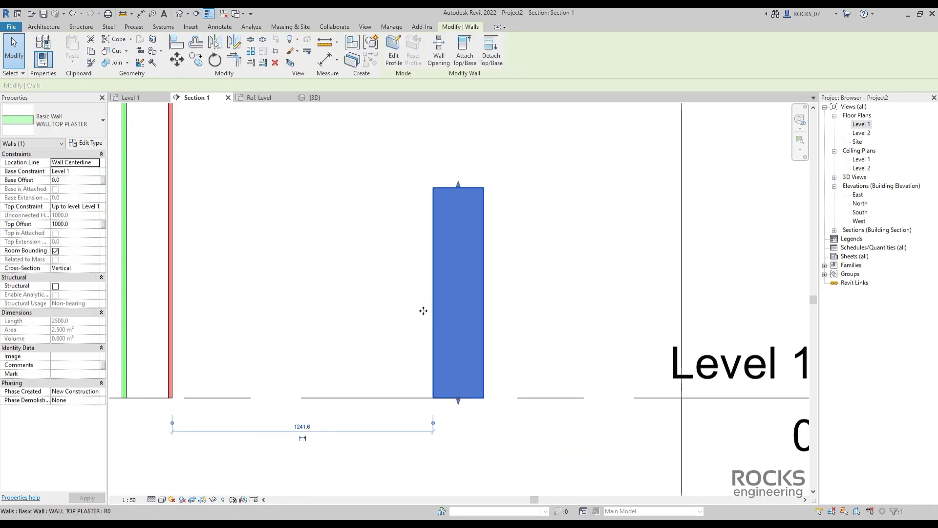
key(Escape)
Duplicate the stacked wall type Exterior - Brick Over Block w Metal Stud as a new type named WALL 05.
scroll(438, 299, down, 4)
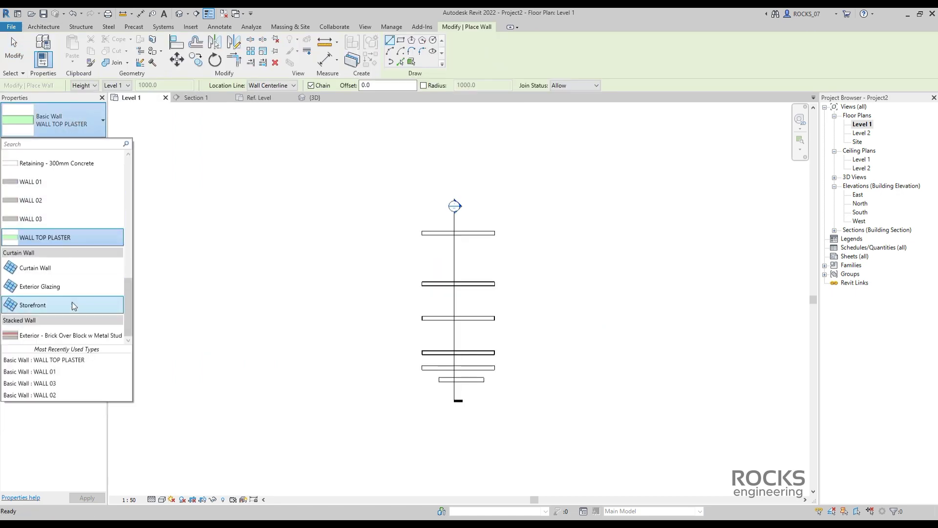
click(68, 335)
click(82, 144)
key(alt+d)
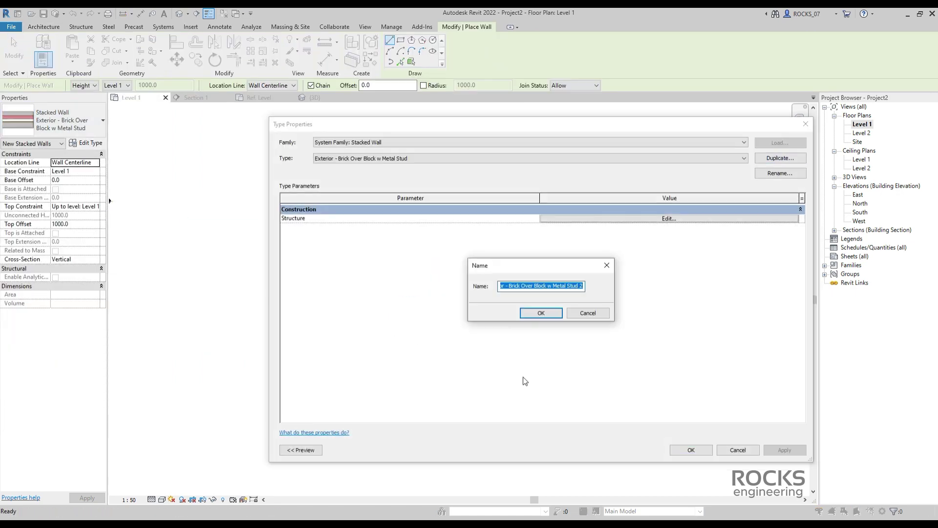
click(549, 315)
In the WALL 05 structure, stack WALL TOP PLASTER above WALL 01 and make the WALL 01 height variable.
click(650, 219)
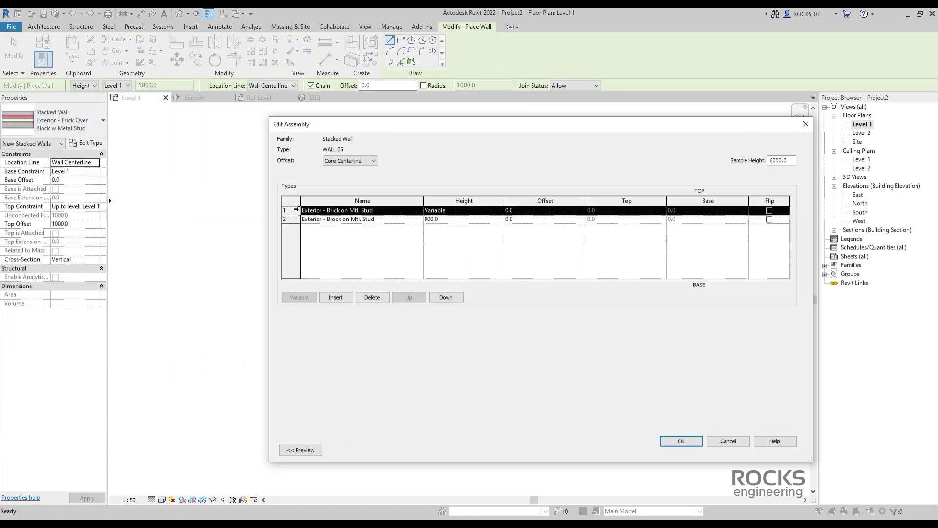
click(418, 220)
scroll(367, 252, down, 5)
click(343, 254)
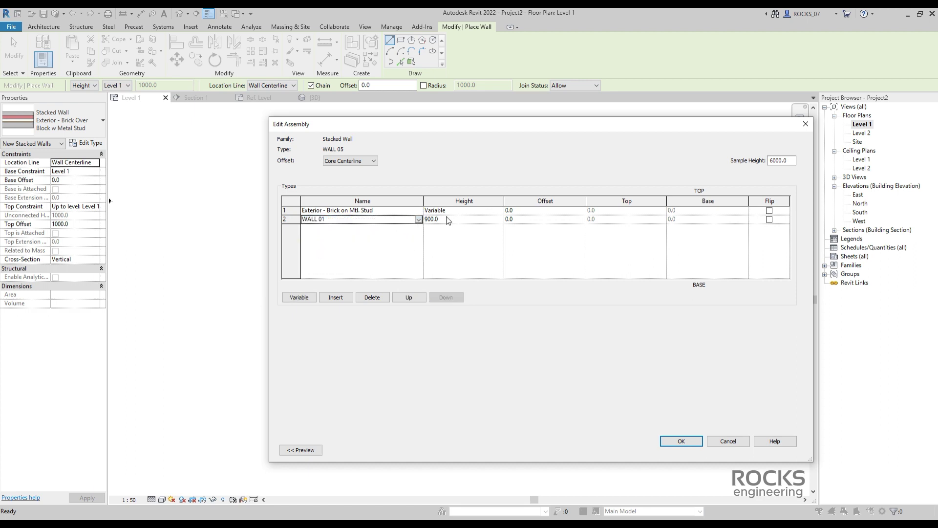
click(418, 211)
scroll(361, 240, down, 2)
click(356, 252)
click(295, 250)
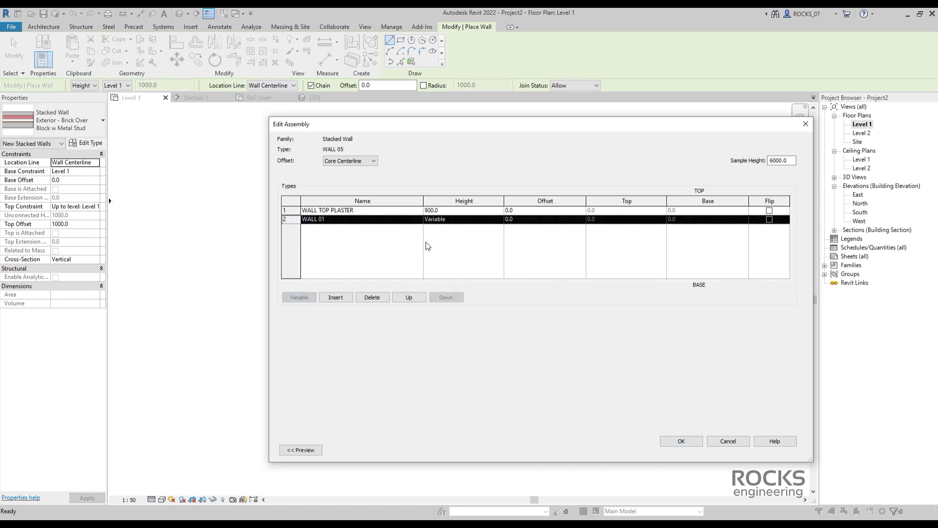
Set the WALL TOP PLASTER height in WALL 05 to 40 mm and display the section preview of the assembly.
click(452, 211)
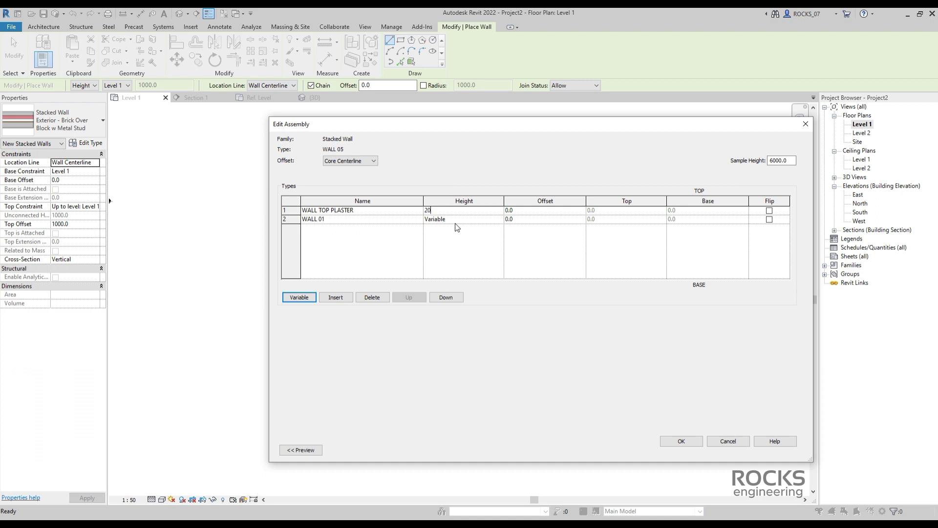
text(40)
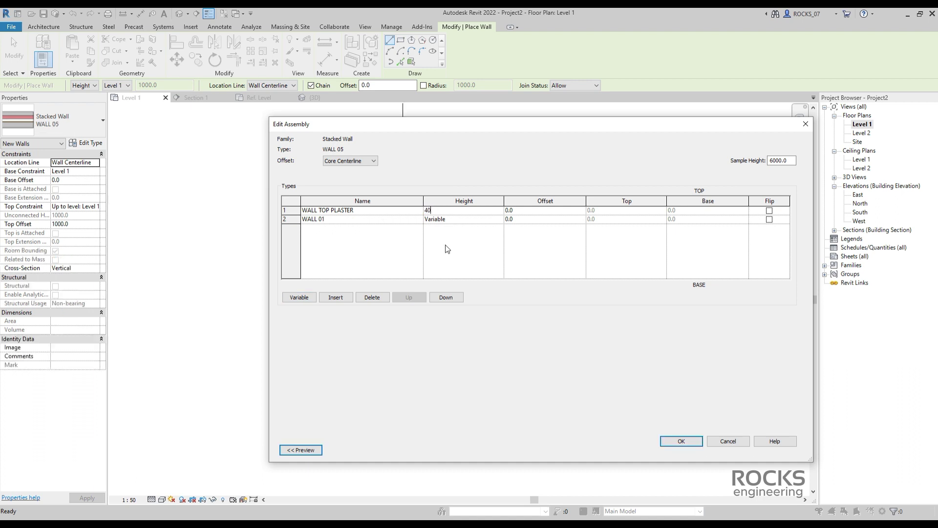
click(682, 441)
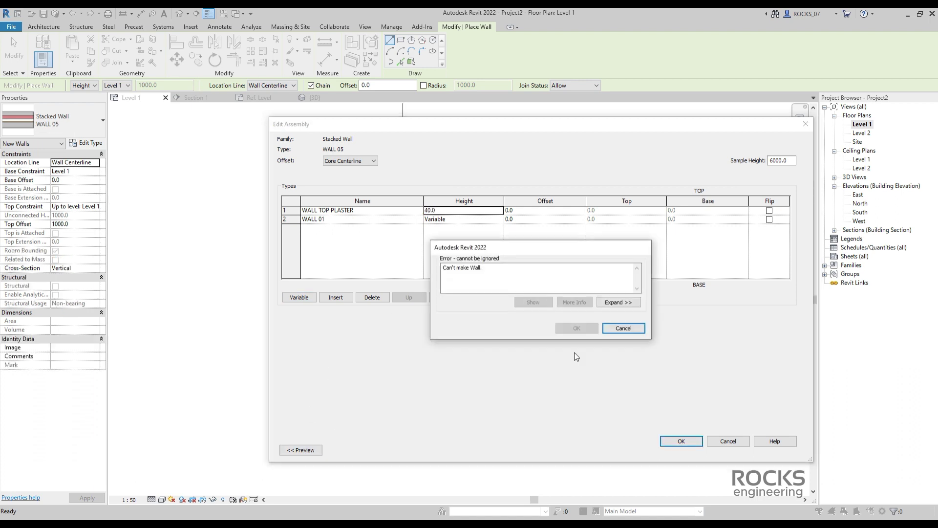
click(622, 329)
click(300, 450)
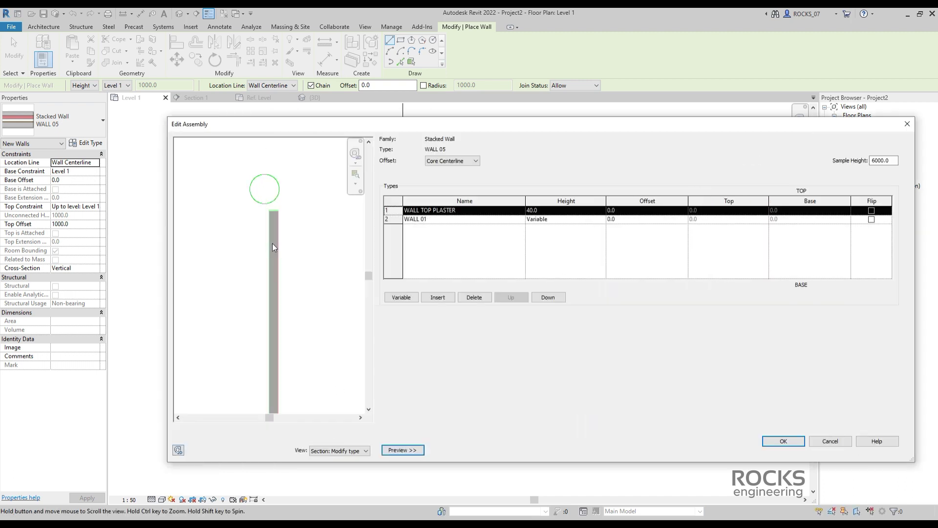
Try WALL TOP PLASTER heights of 60 mm and 20 mm in the WALL 05 assembly.
click(559, 212)
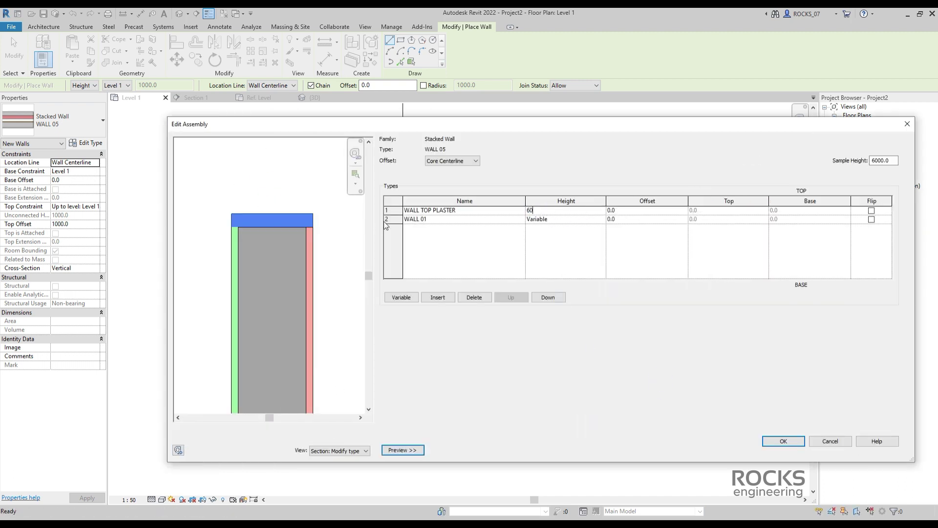
text(60)
click(551, 211)
text(20)
key(Return)
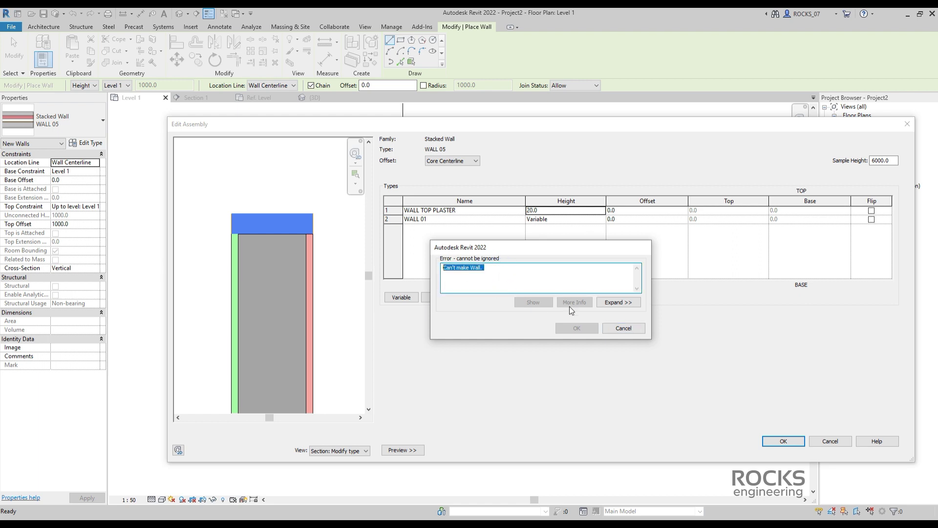
click(623, 328)
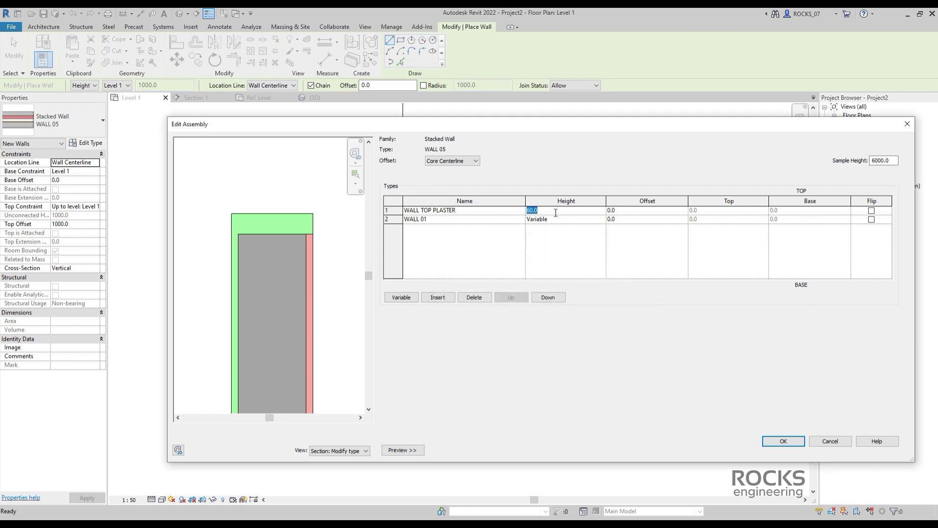
Return the WALL TOP PLASTER height to 40 mm and accept the WALL 05 structure.
click(387, 219)
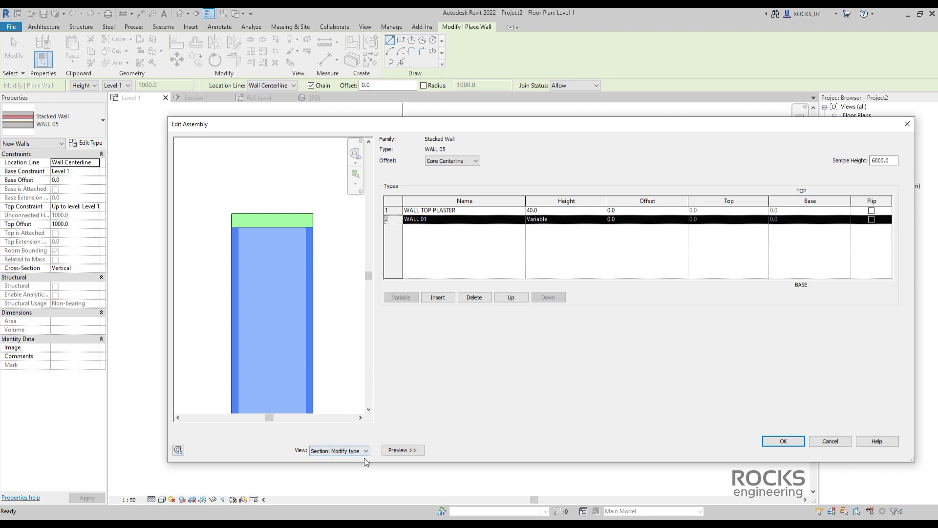
click(782, 441)
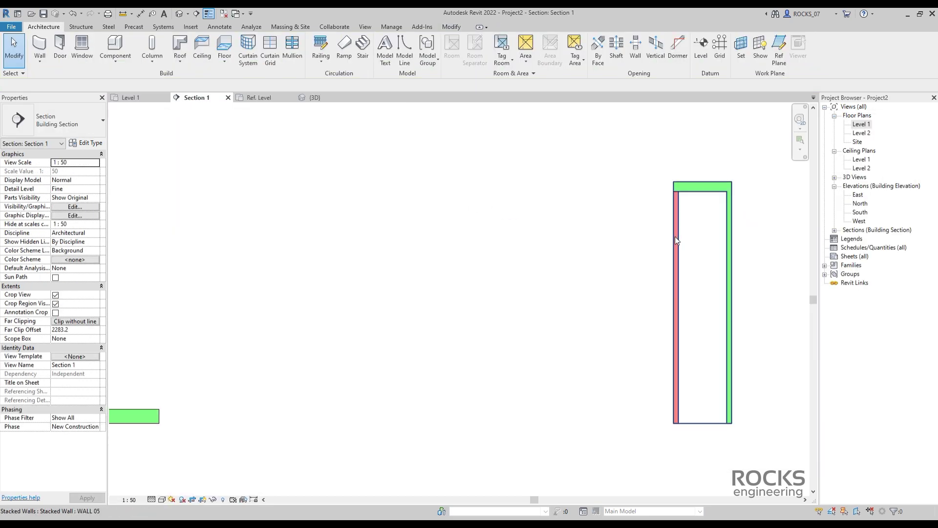
Unlock the bottom edge of the EXT PLASTER layer in the WALL TOP PLASTER wall type's structure and accept the type.
click(676, 236)
click(382, 180)
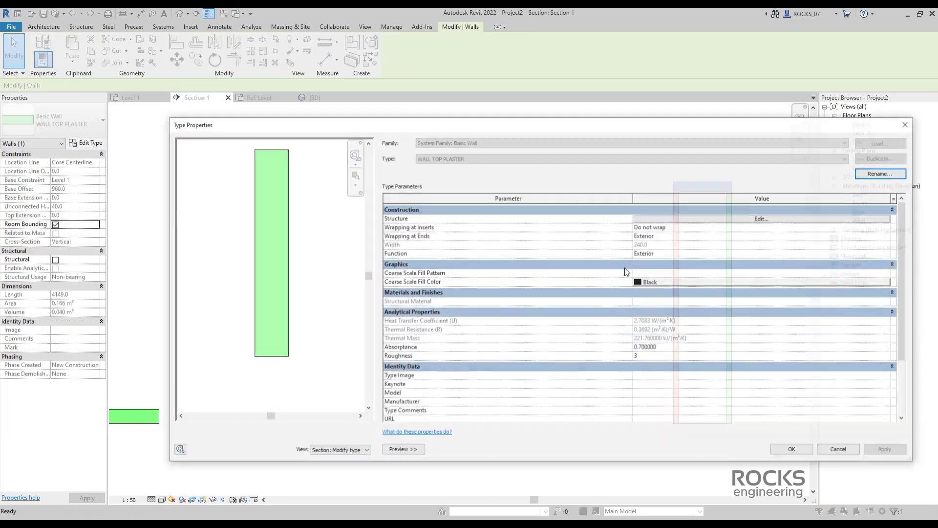
click(722, 218)
click(405, 407)
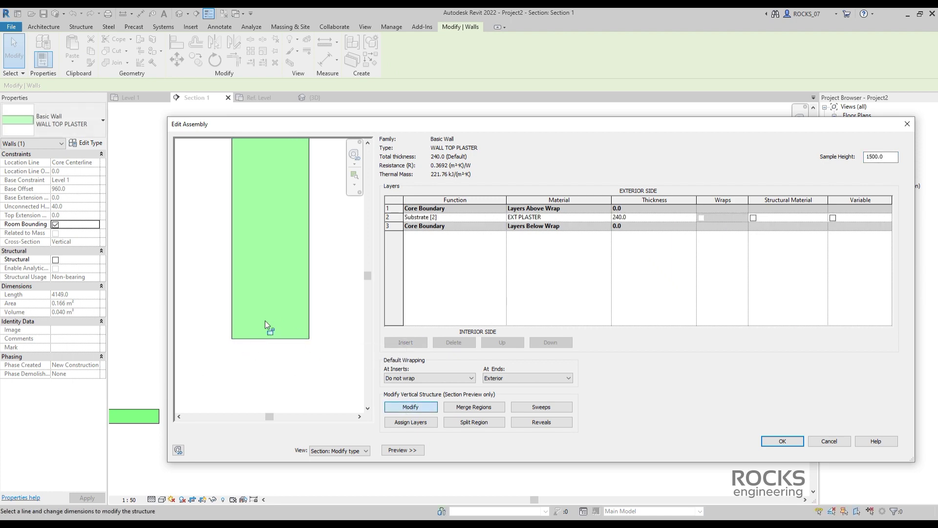
click(767, 443)
click(792, 448)
click(524, 310)
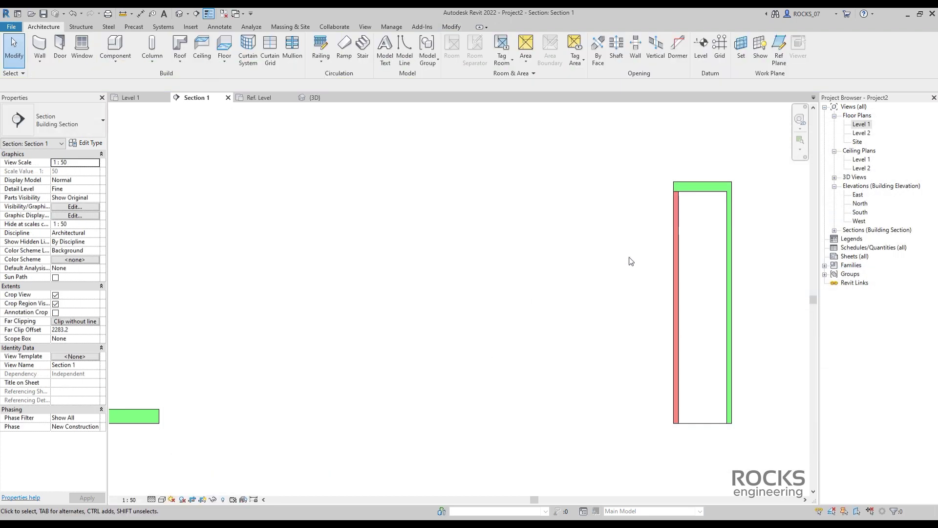
Set the WALL TOP PLASTER base extension to 20 mm in the WALL 05 stacked wall structure and accept it.
click(619, 328)
double_click(634, 257)
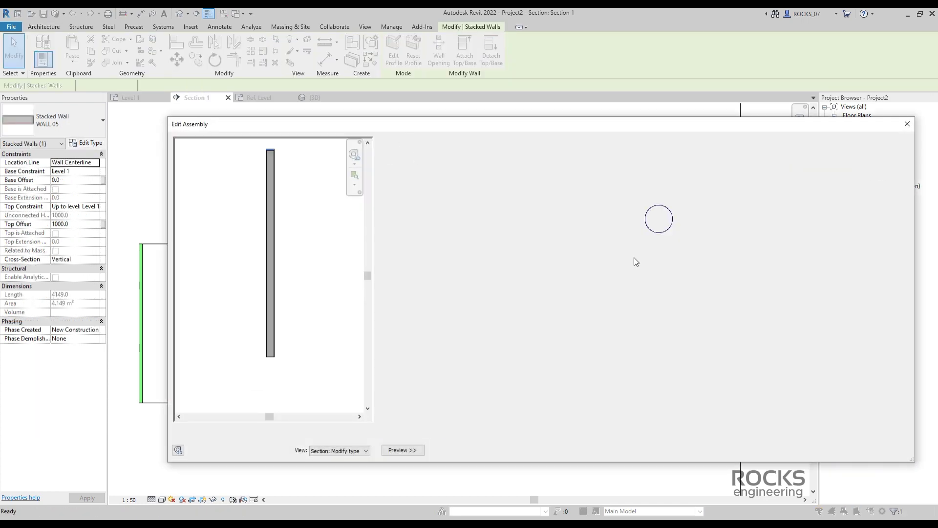
click(785, 211)
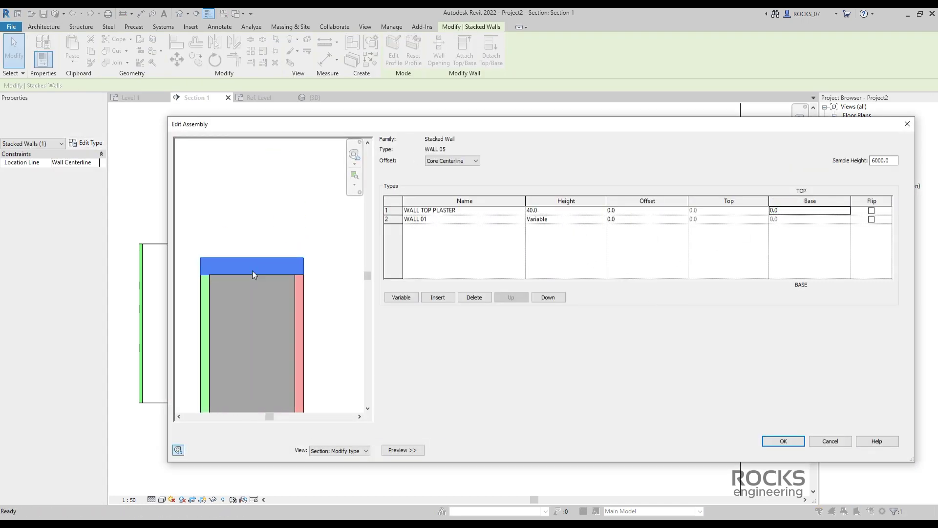
click(793, 213)
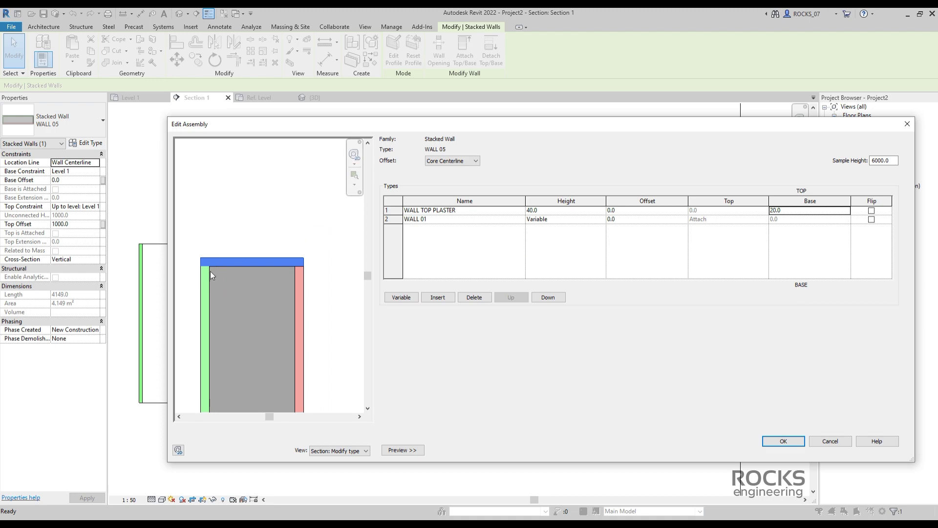
click(784, 441)
key(Escape)
Draw a chain of WALL 05 stacked walls in the 3D view and raise the middle wall through its top offset.
scroll(538, 240, up, 4)
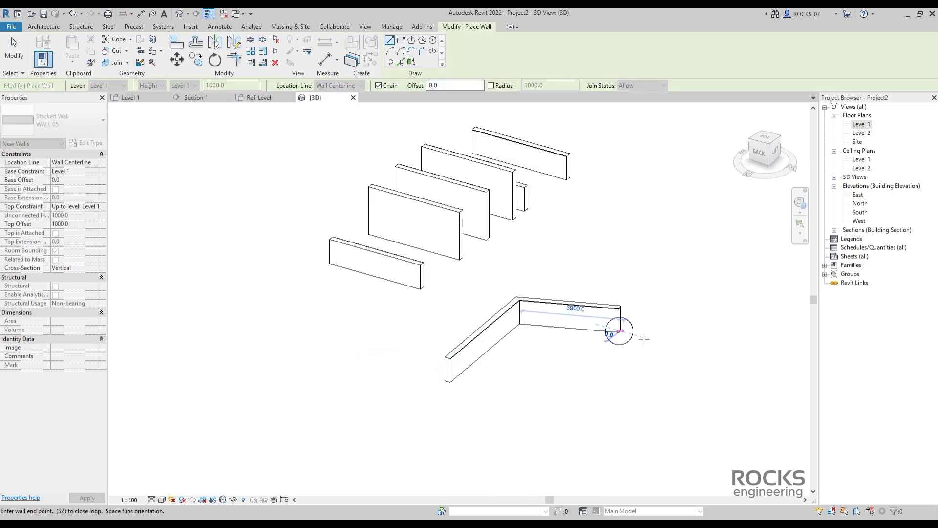
click(410, 290)
click(86, 224)
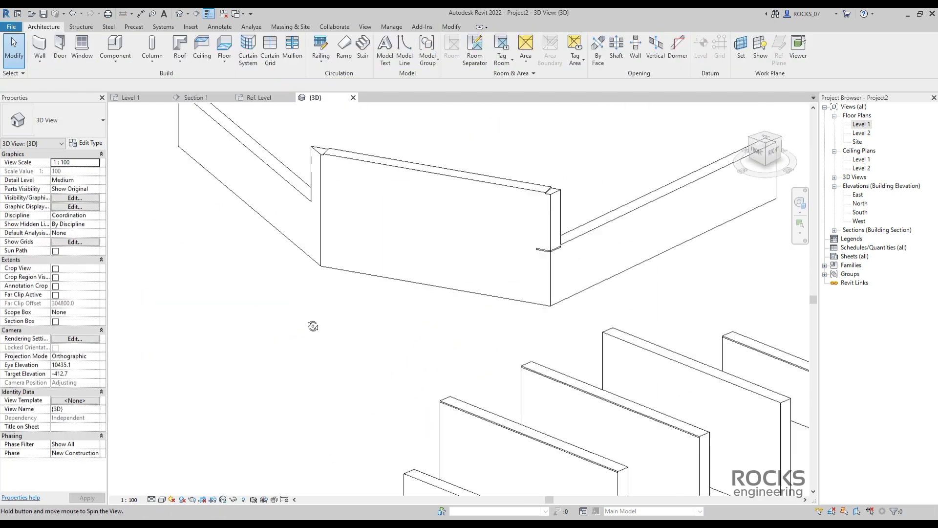
Examine the plaster caps at the corner where WALL 05 walls of different heights meet, and reset the temporary hide/isolate.
click(351, 260)
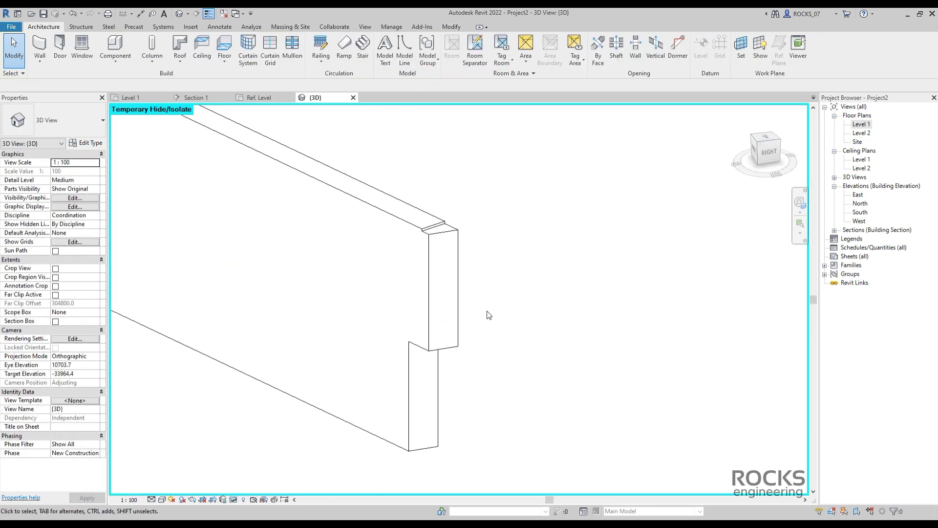
click(233, 499)
click(245, 490)
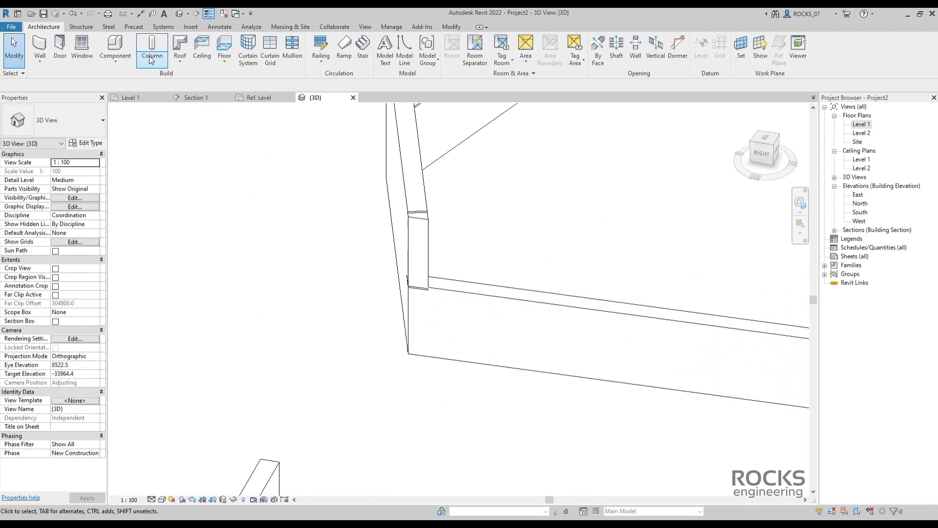
Switch the wall join to Miter at the corner where the low and raised WALL 05 walls meet.
click(85, 85)
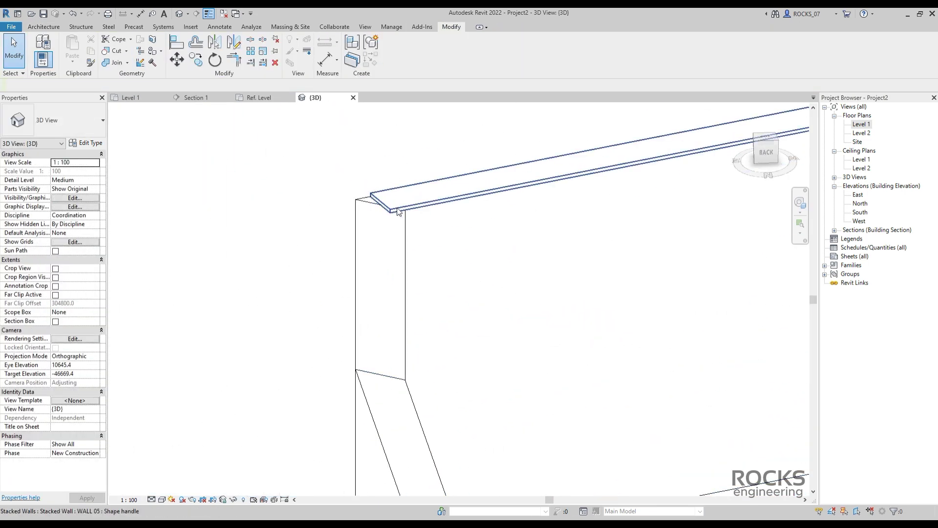
click(398, 211)
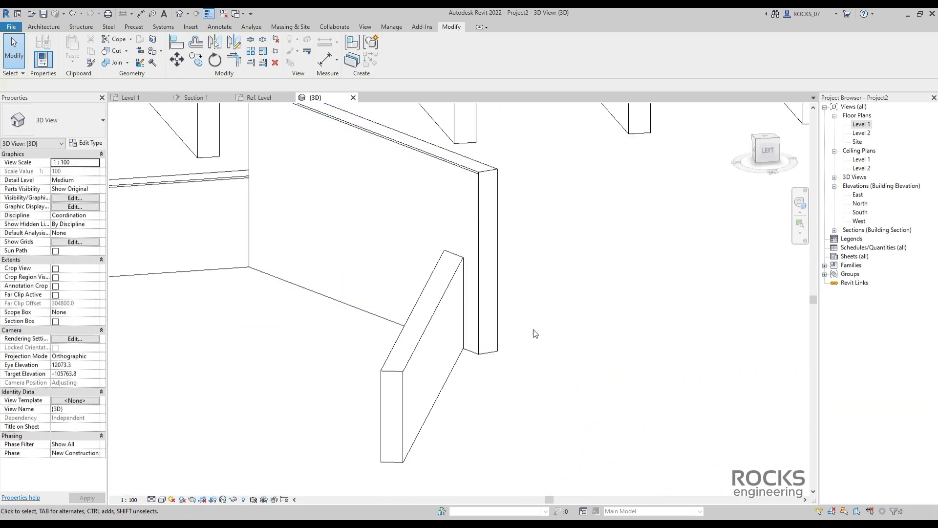
Create an in-place model in the Walls category and accept its name.
click(419, 265)
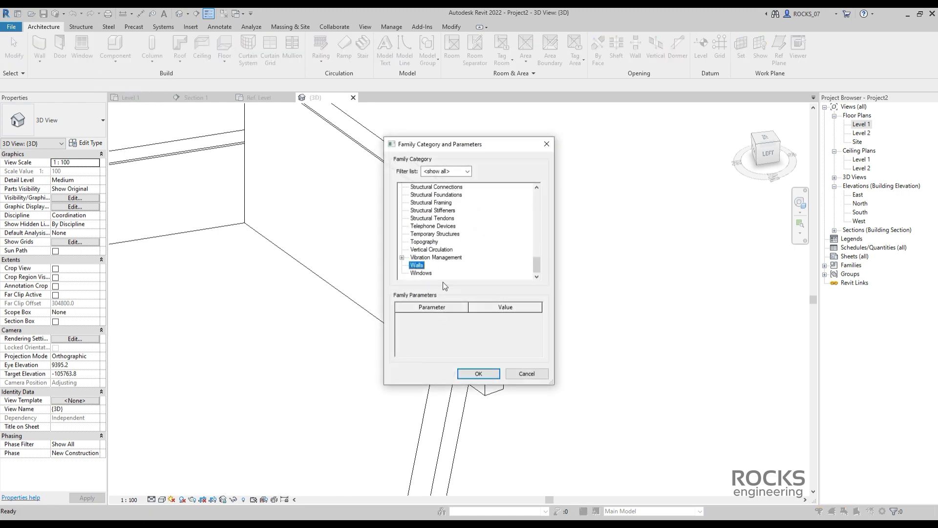
click(471, 373)
click(457, 284)
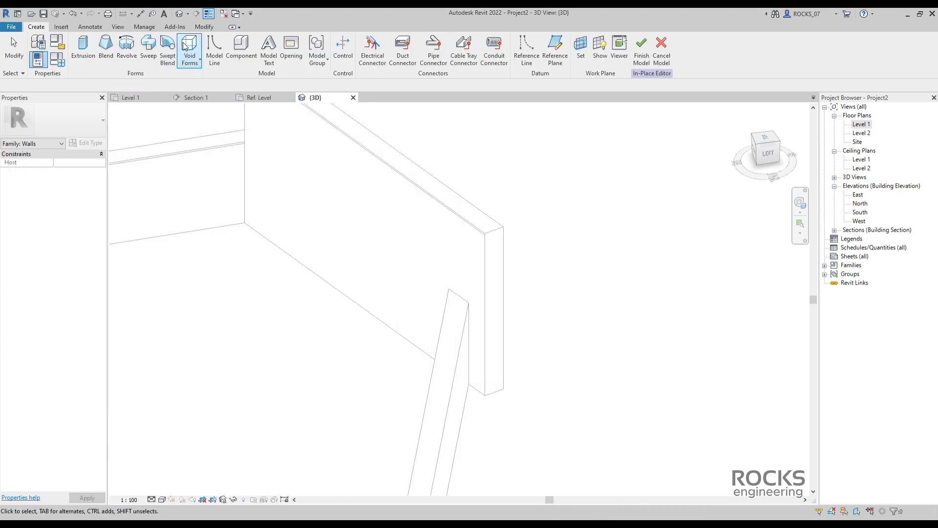
Start a void extrusion and sketch its first two profile lines from the base edges of the raised wall and the adjoining low wall.
click(185, 46)
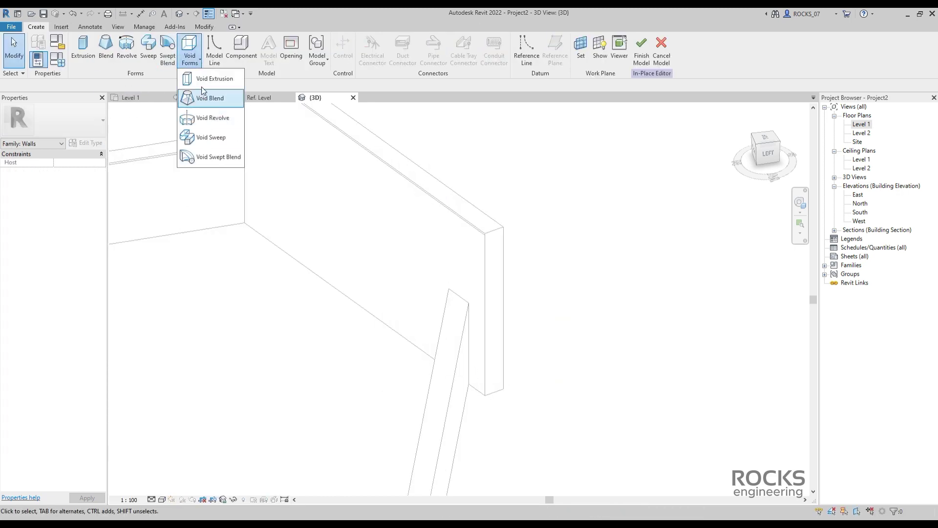
click(198, 104)
click(377, 61)
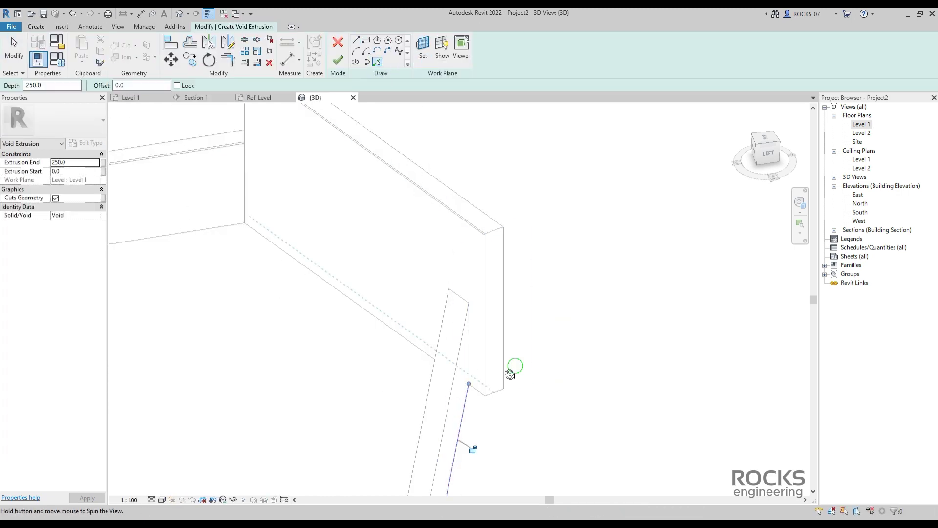
shift+middle_drag(510, 374, 619, 401)
scroll(604, 440, up, 3)
middle_drag(605, 439, 616, 390)
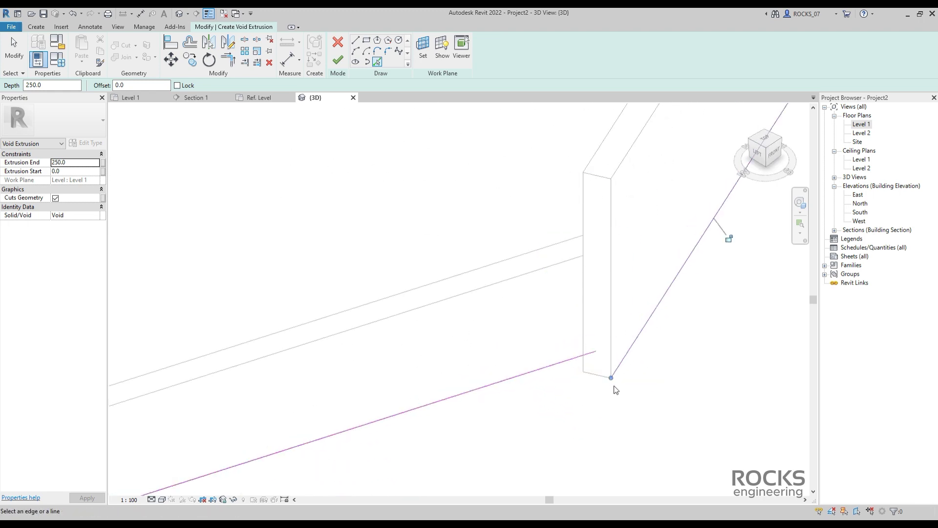
click(617, 353)
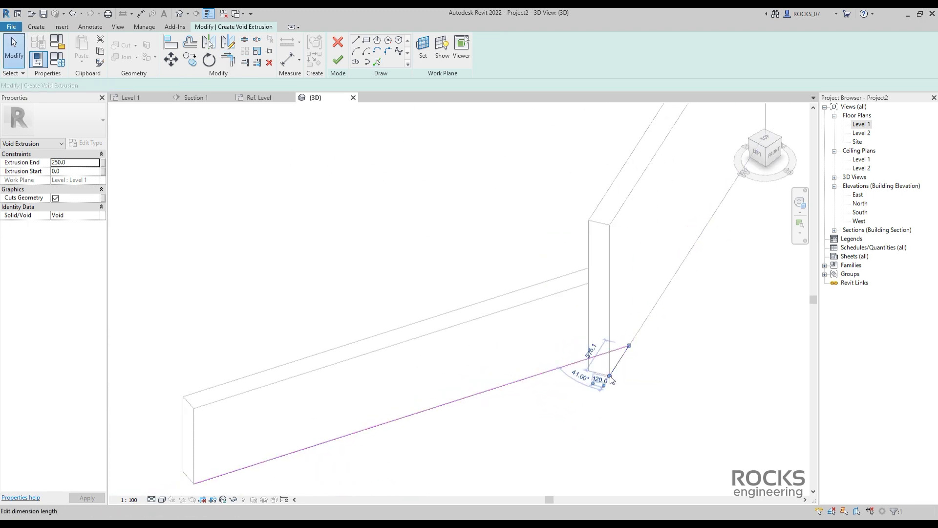
Extend the short profile line past the raised wall's end and close the void profile as a triangle around it.
click(612, 377)
scroll(610, 376, up, 3)
click(611, 375)
drag(609, 376, 595, 397)
key(l)
key(i)
click(597, 396)
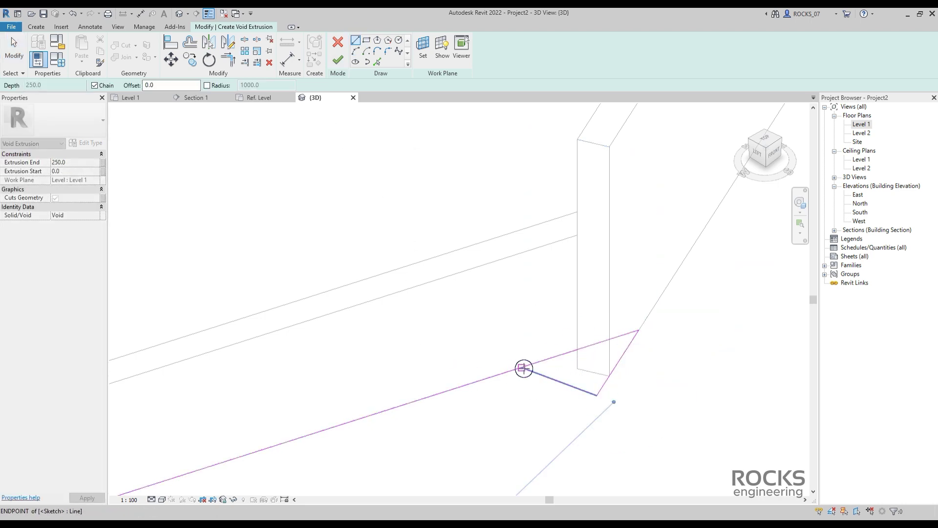
click(524, 369)
Finish the void extrusion and stretch its height above the top of the raised wall.
shift+middle_drag(532, 373, 608, 423)
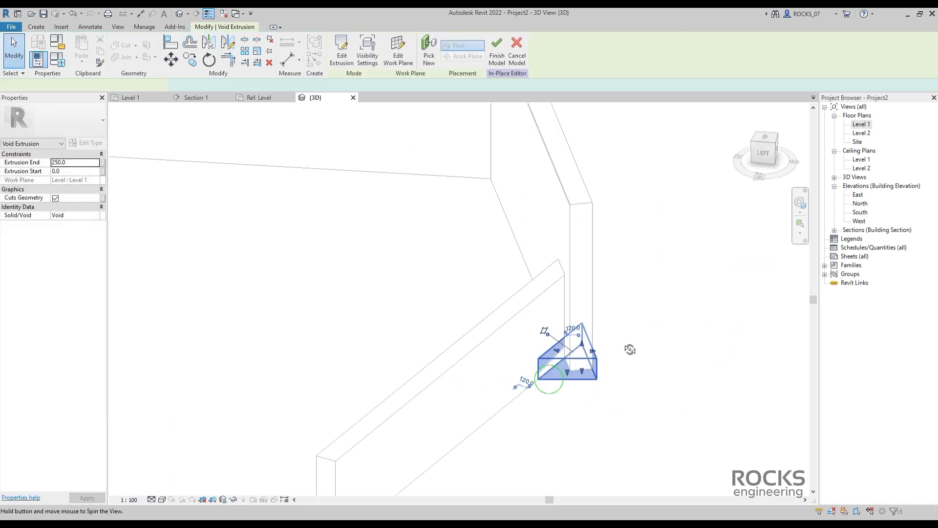
mouse_move(628, 352)
shift+middle_down()
mouse_move(587, 345)
mouse_move(562, 422)
shift+middle_up()
scroll(589, 345, down, 1)
drag(561, 422, 568, 233)
key(Escape)
shift+middle_drag(578, 339, 572, 297)
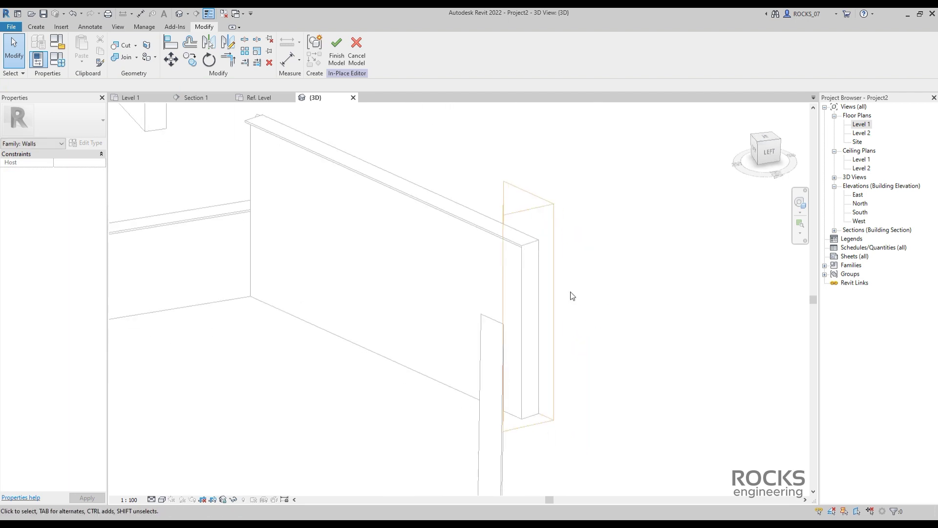
Cut the raised wall's body and its plaster cap with the void extrusion.
click(125, 50)
click(545, 234)
click(519, 254)
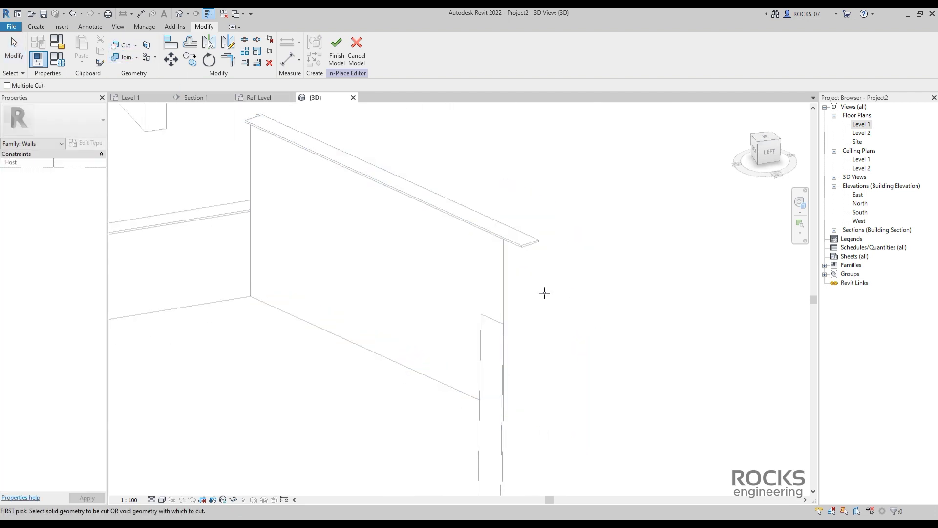
click(124, 47)
click(528, 247)
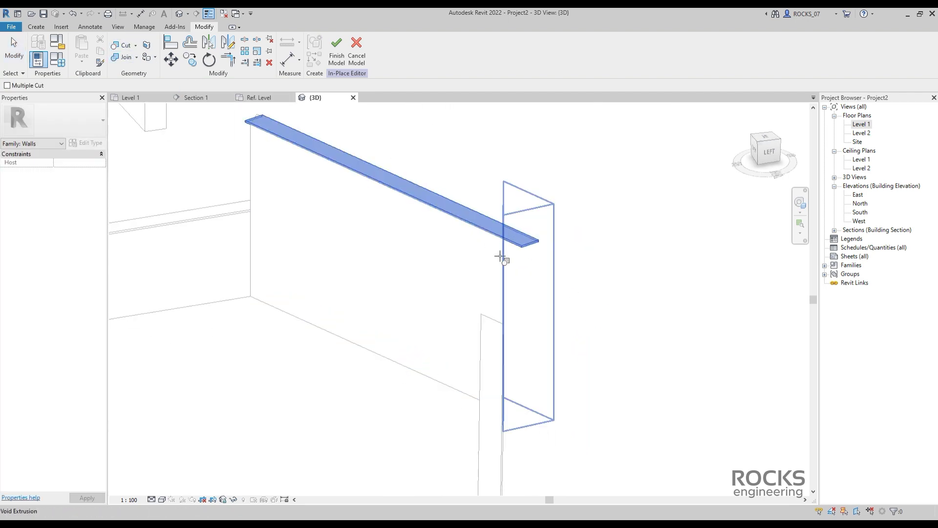
click(501, 256)
Finish the in-place model and check the trimmed end of the raised wall.
key(Escape)
shift+middle_drag(580, 287, 457, 300)
click(336, 50)
shift+middle_drag(607, 297, 257, 343)
scroll(695, 347, down, 1)
scroll(428, 342, down, 5)
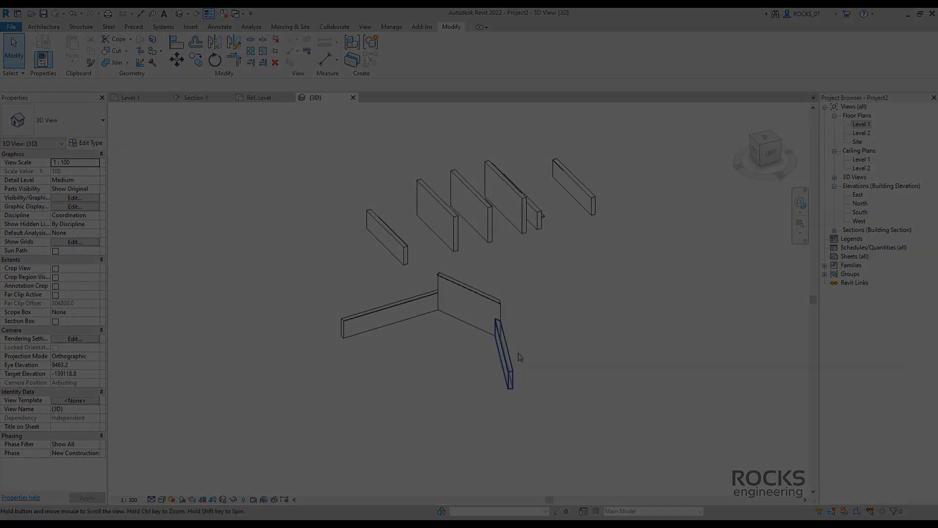